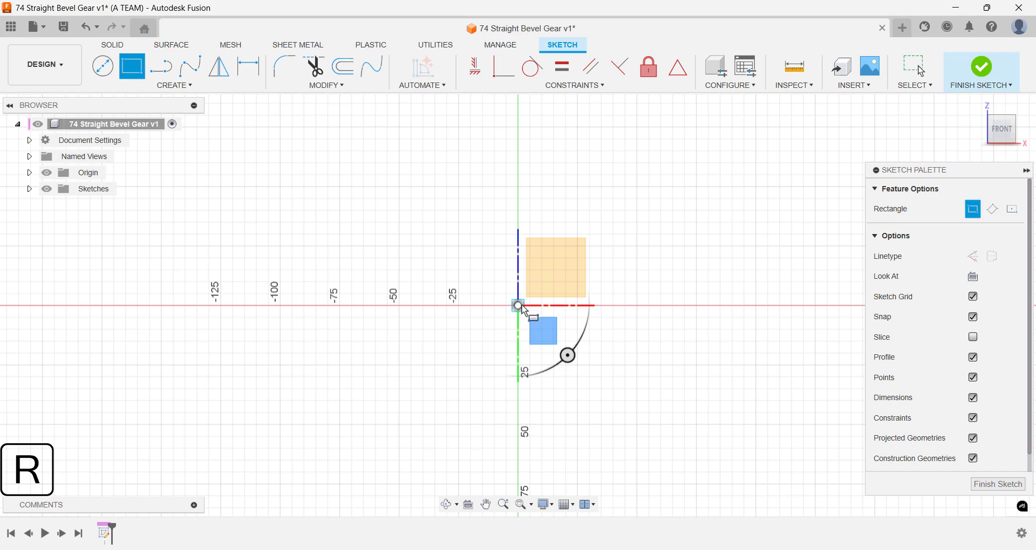
# Draw a corner rectangle about 100 mm wide from the origin toward the upper left, and dimension its height at 45 mm.
pyautogui.click(518, 306)
pyautogui.click(281, 199)
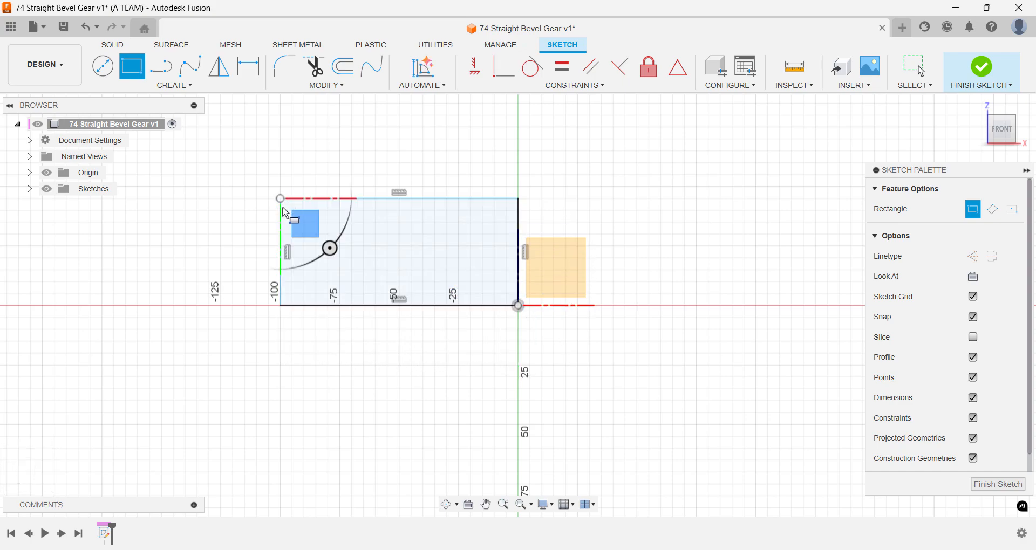
pyautogui.press('d')
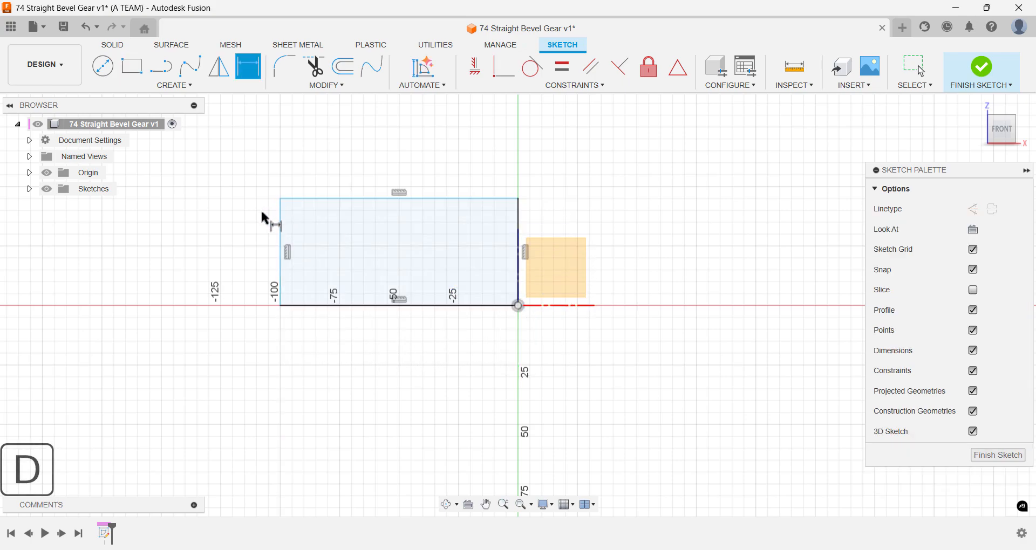
pyautogui.click(280, 243)
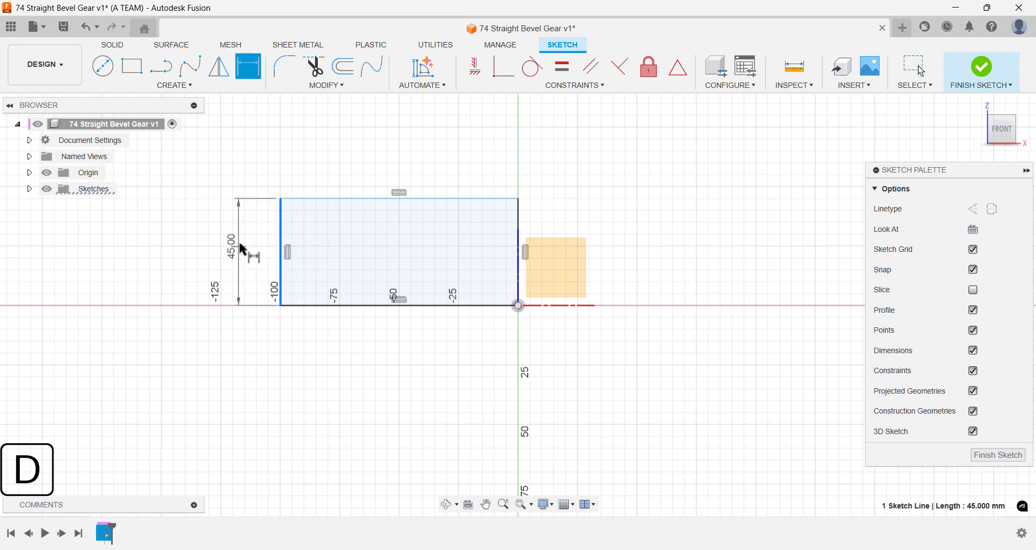
pyautogui.click(241, 247)
pyautogui.press('Return')
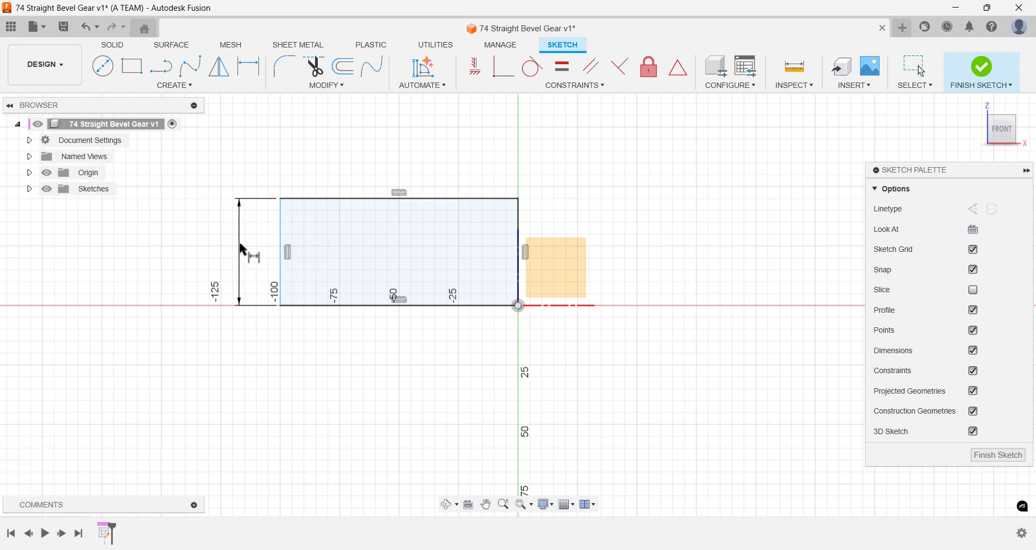
# Dimension the rectangle's bottom edge at 165 mm.
pyautogui.click(337, 306)
pyautogui.click(381, 348)
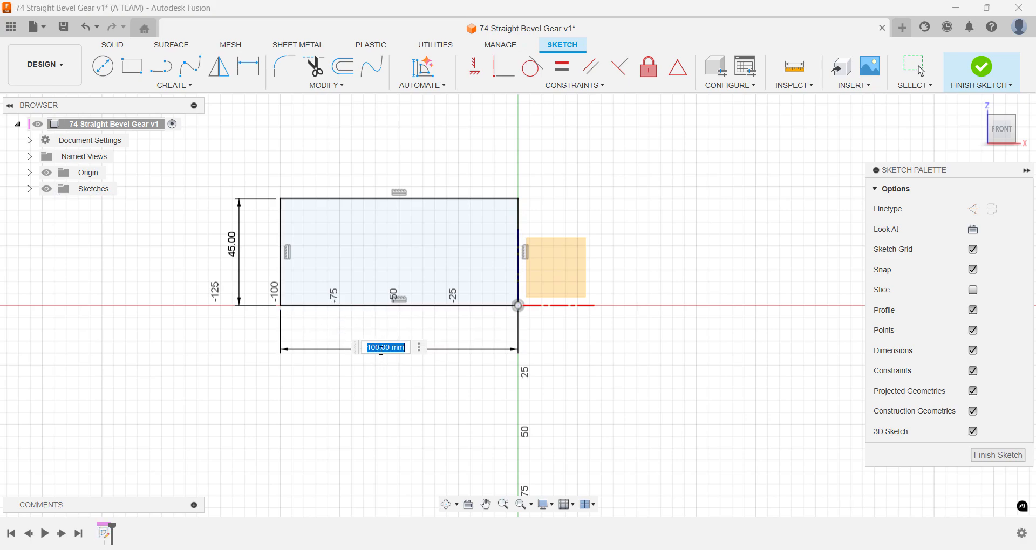
pyautogui.write('1')
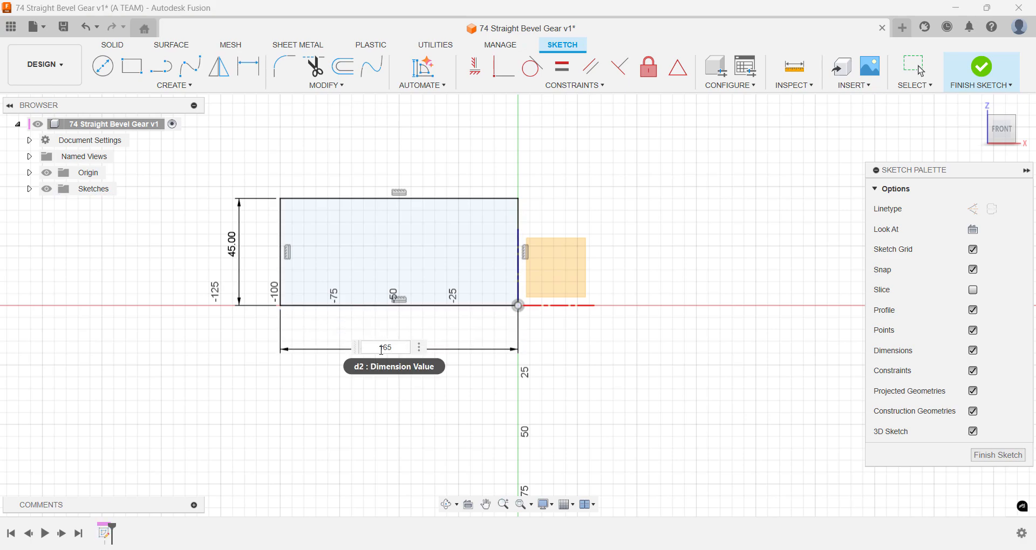
pyautogui.write('65')
pyautogui.press('Return')
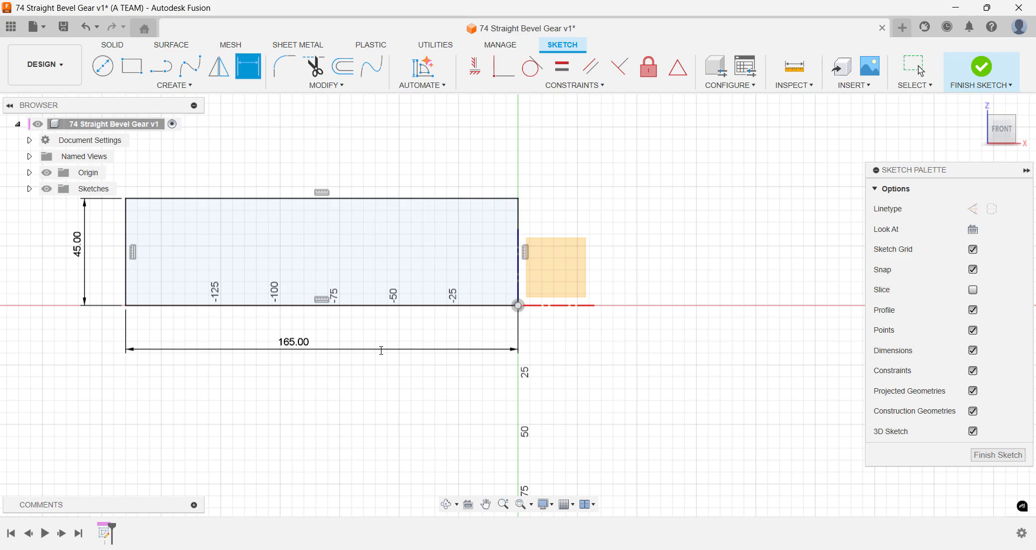
# Draw a 5 mm vertical line down from the rectangle's top edge, near its upper-left corner.
pyautogui.press('l')
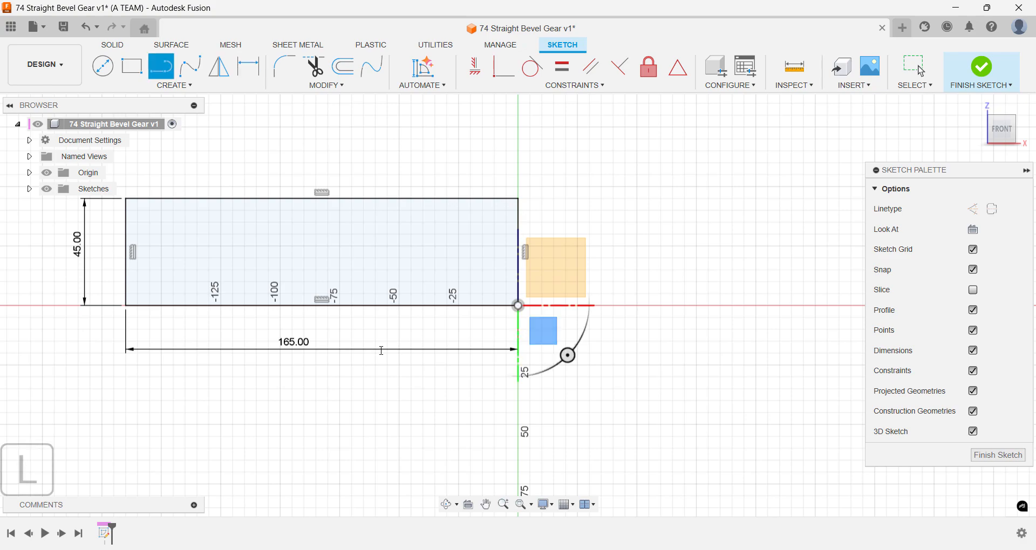
pyautogui.click(150, 199)
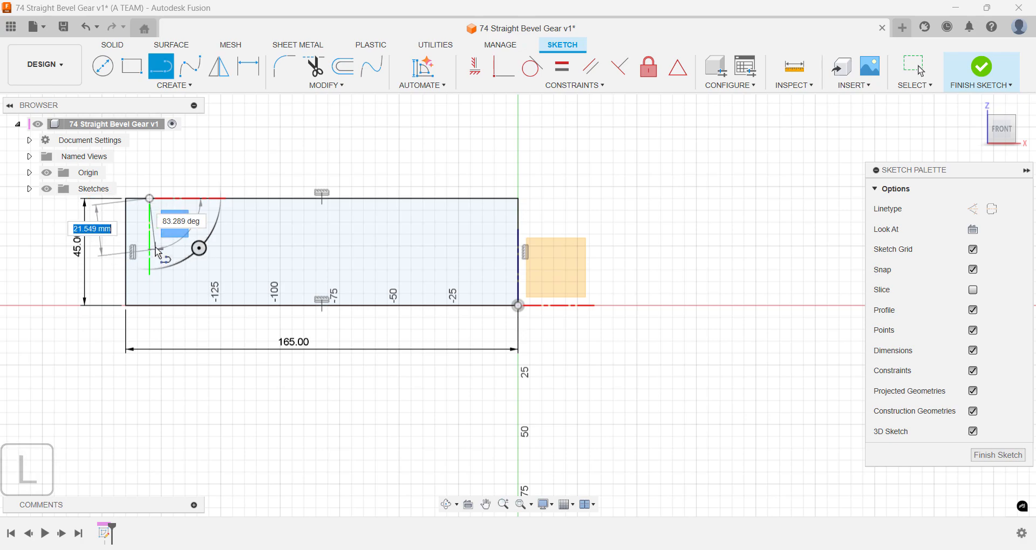
pyautogui.write('5')
pyautogui.press('Return')
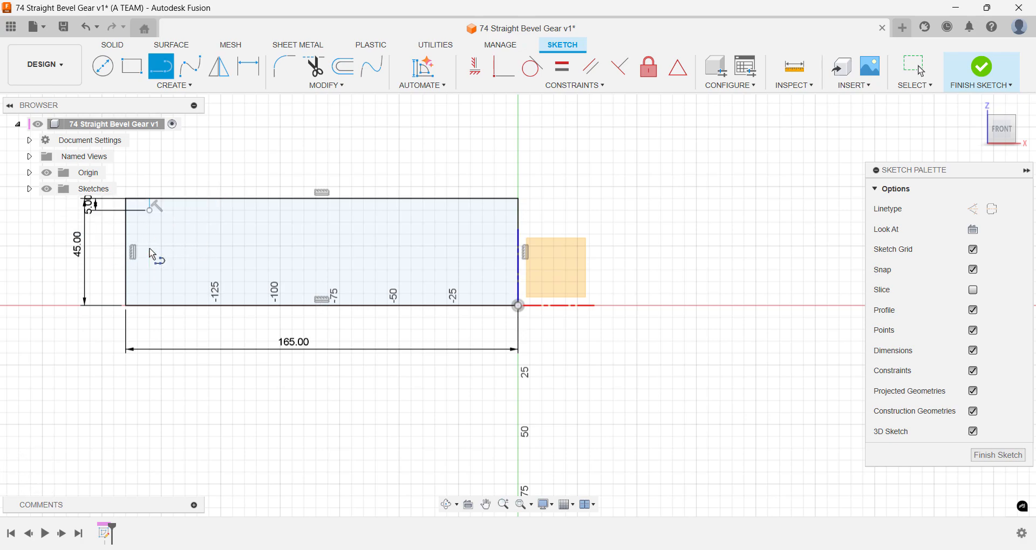
pyautogui.press('Escape')
# Continue the stepped profile from the 5 mm line's lower end with a horizontal line about 30 mm to the right and a 10 mm line down.
pyautogui.scroll(3, 153, 254)
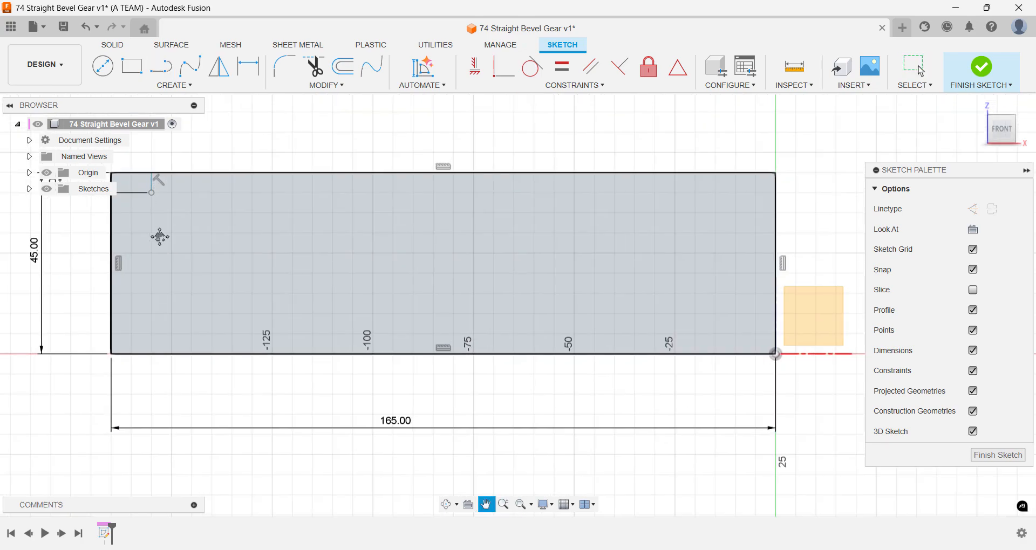
pyautogui.moveTo(157, 236); pyautogui.dragTo(200, 294, button='middle')
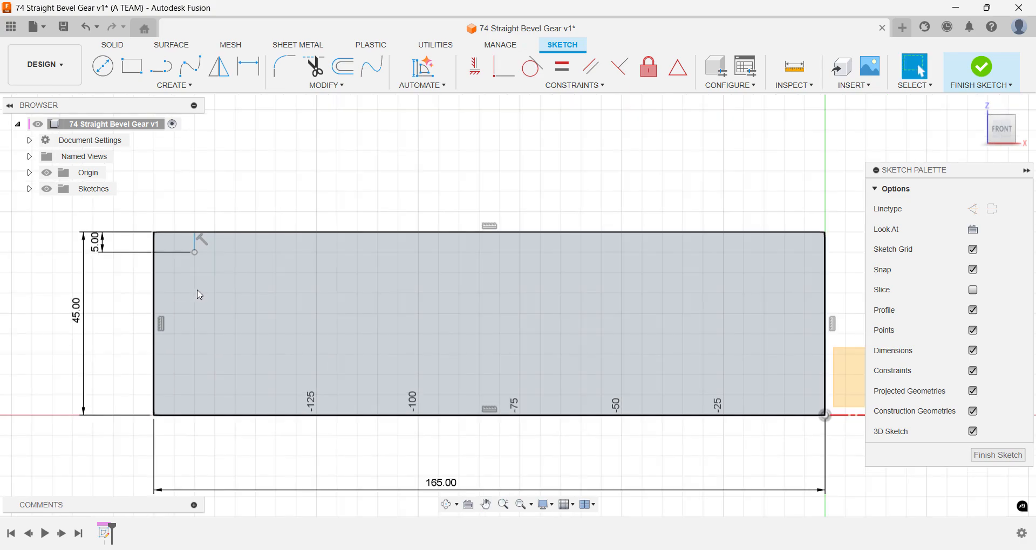
pyautogui.press('l')
pyautogui.click(194, 252)
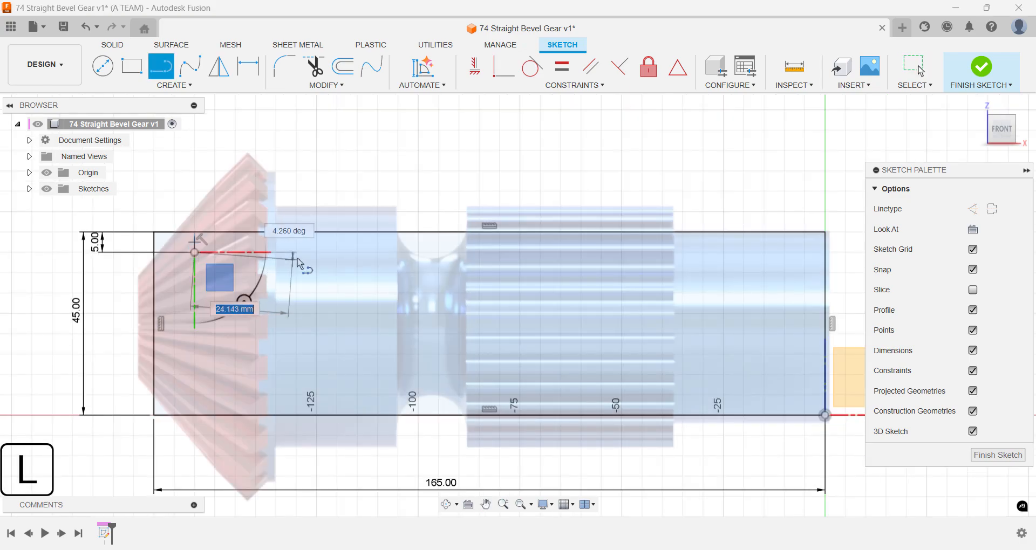
pyautogui.click(317, 253)
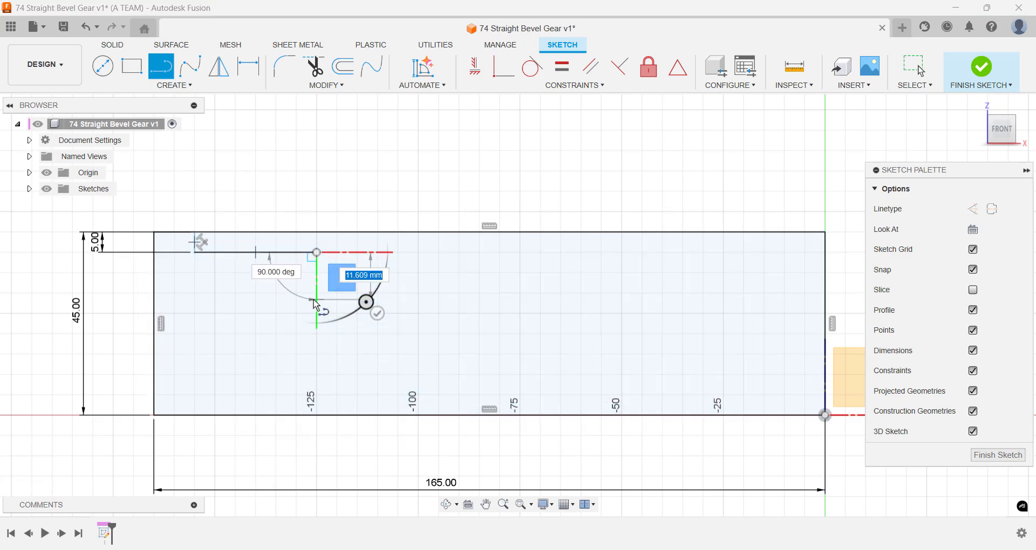
pyautogui.write('10')
pyautogui.press('Return')
pyautogui.press('Escape')
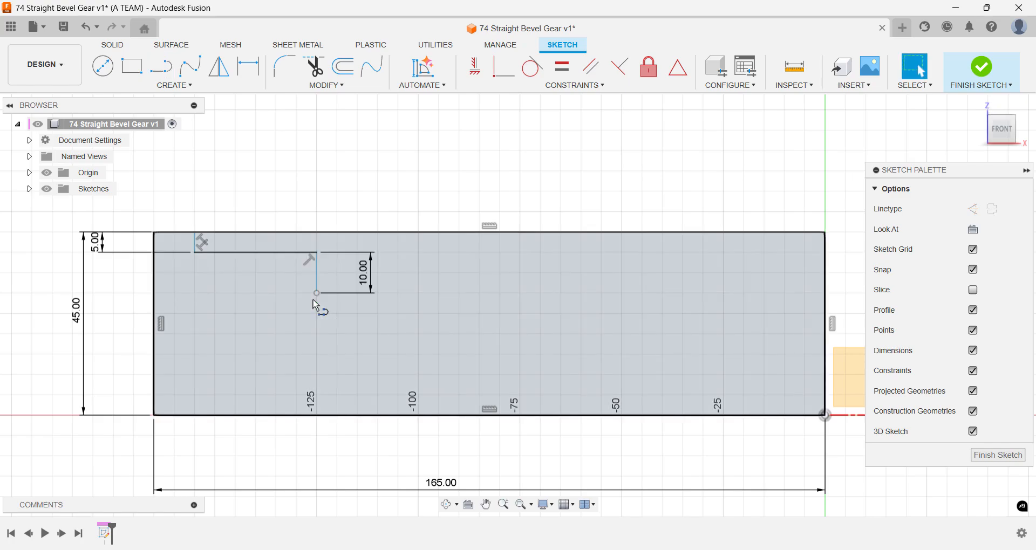
# Extend the profile from the 10 mm line's lower end with a horizontal line about 75 mm to the right and a 2 mm line down.
pyautogui.press('l')
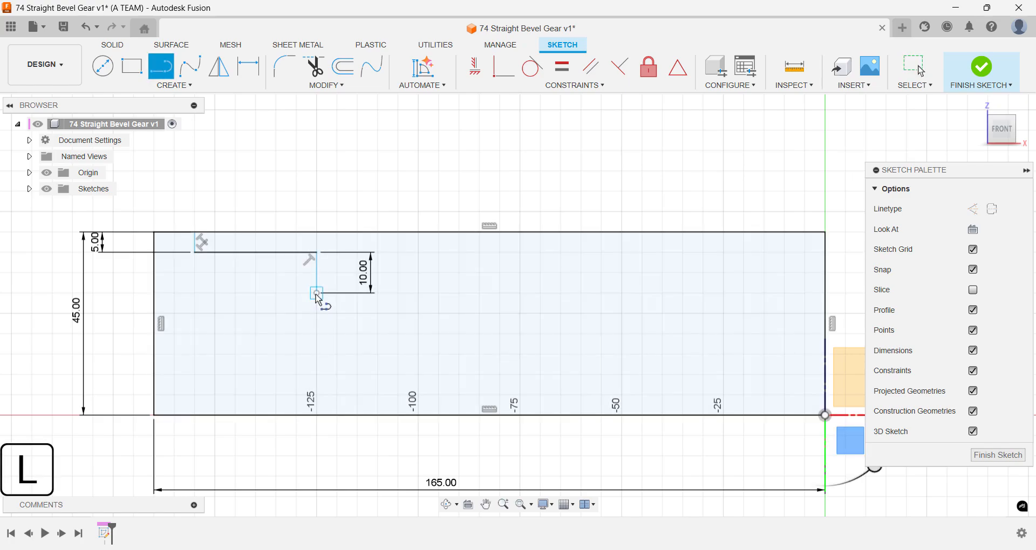
pyautogui.click(316, 294)
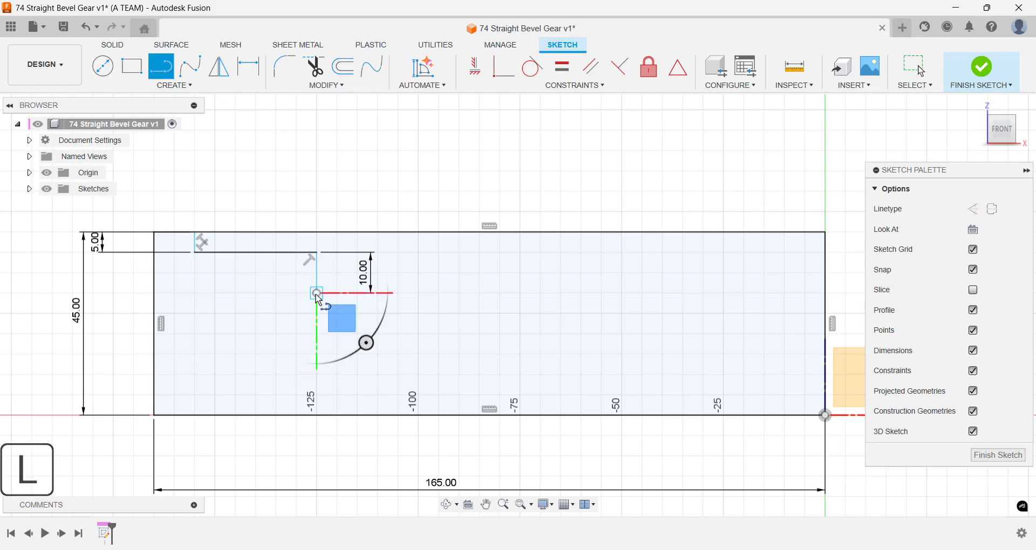
pyautogui.click(623, 298)
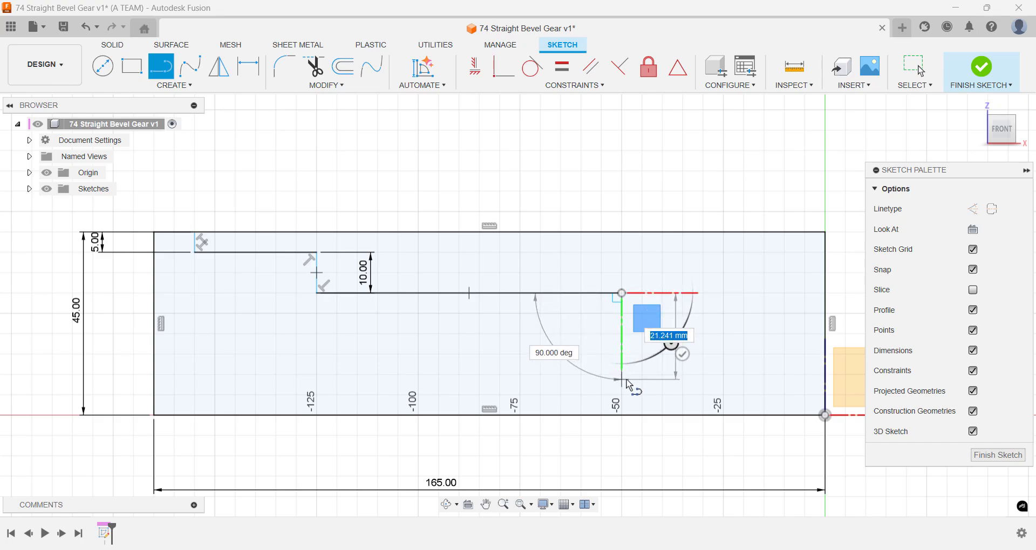
pyautogui.press('Escape')
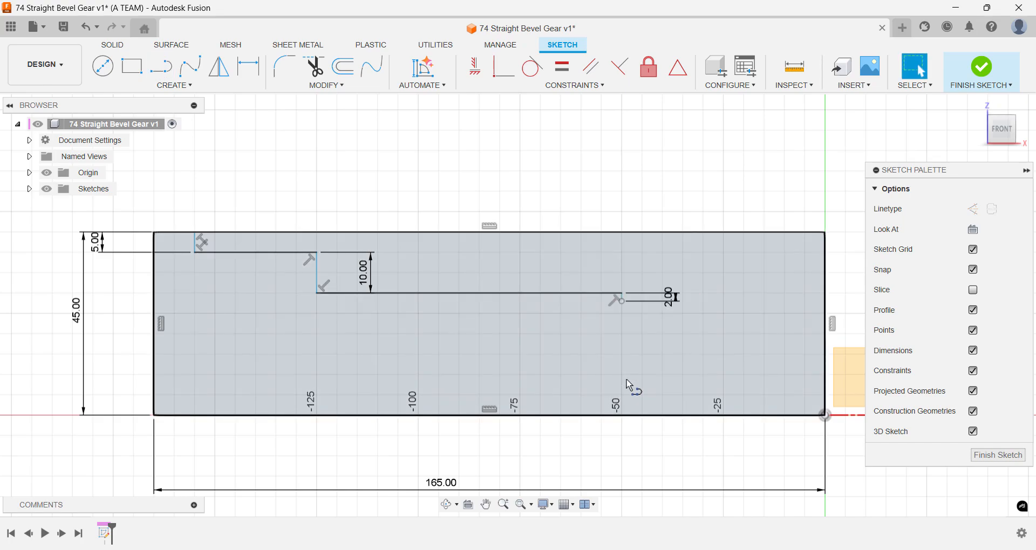
# Draw a horizontal line about 50 mm long from the 2 mm line's lower end to the rectangle's right edge.
pyautogui.press('l')
pyautogui.scroll(3, 640, 339)
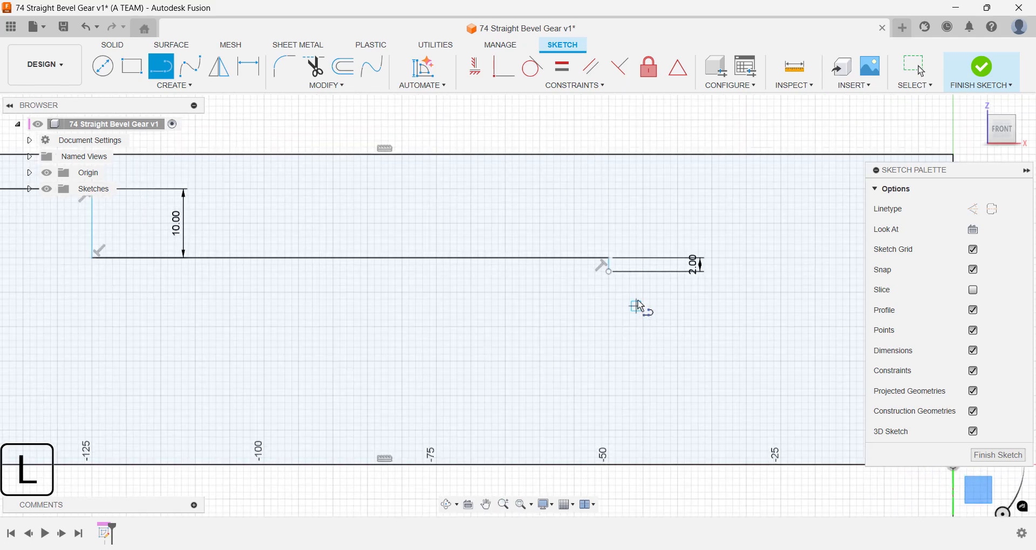
pyautogui.click(610, 274)
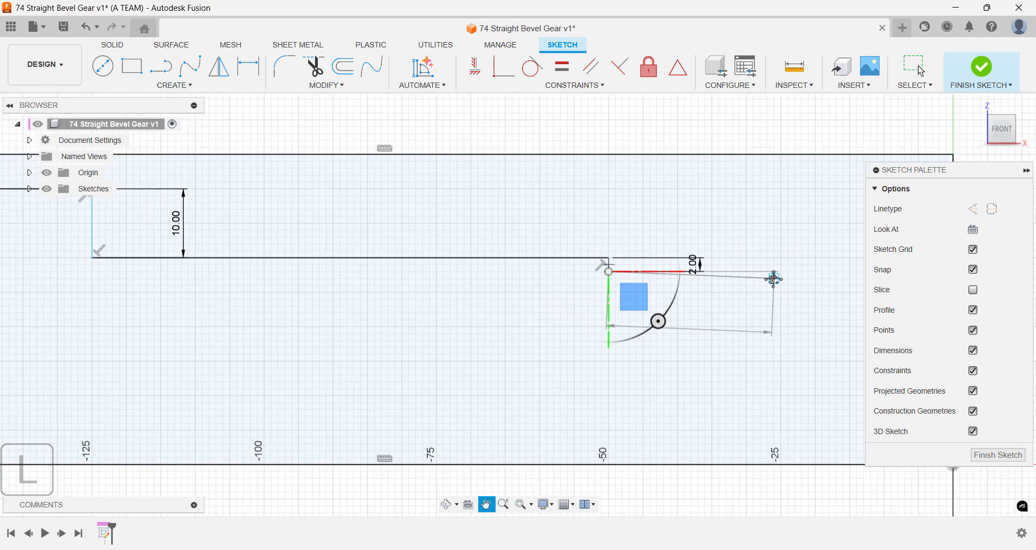
pyautogui.moveTo(775, 278); pyautogui.dragTo(615, 285, button='middle')
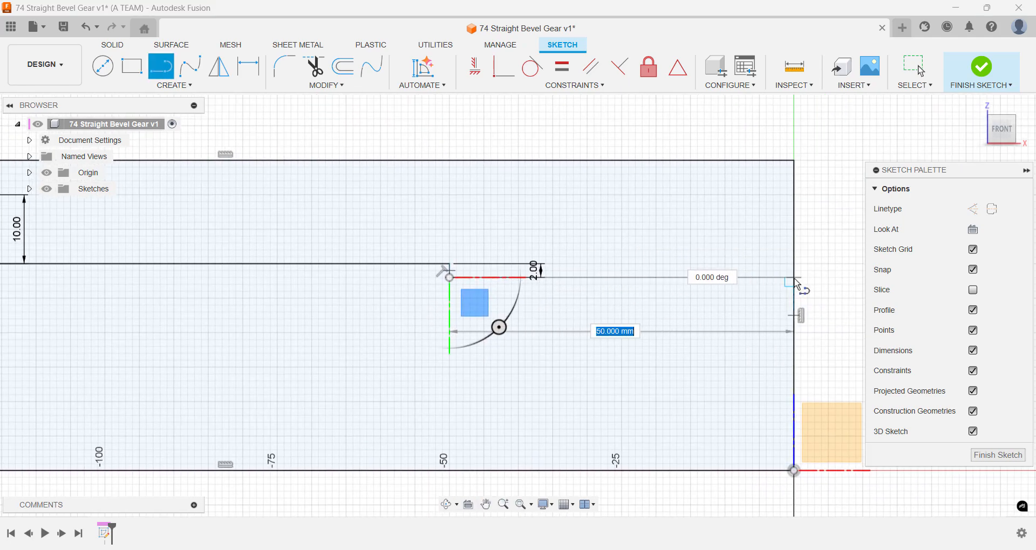
pyautogui.click(796, 280)
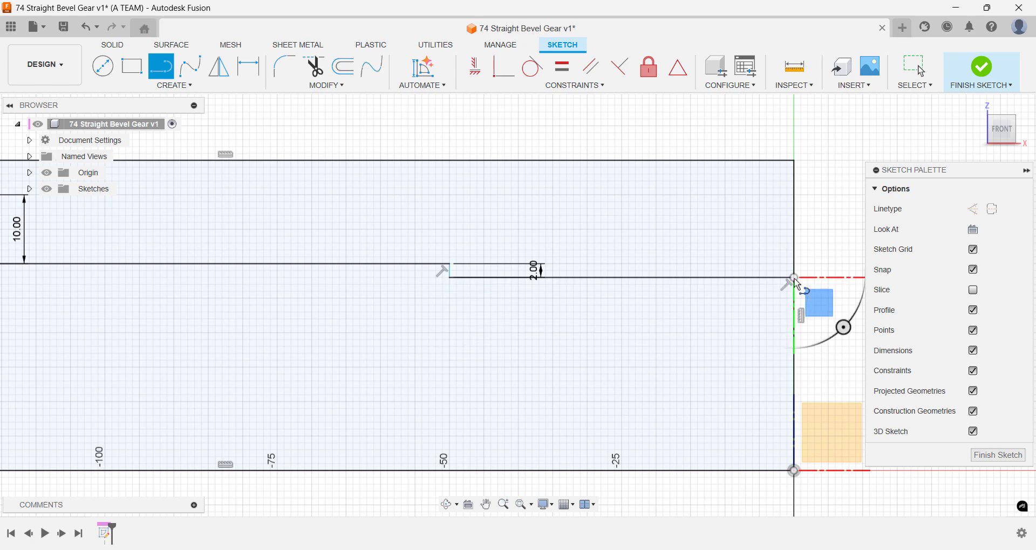
pyautogui.press('Escape')
# Dimension the last horizontal line, ending at the rectangle's right edge, at 45 mm.
pyautogui.press('d')
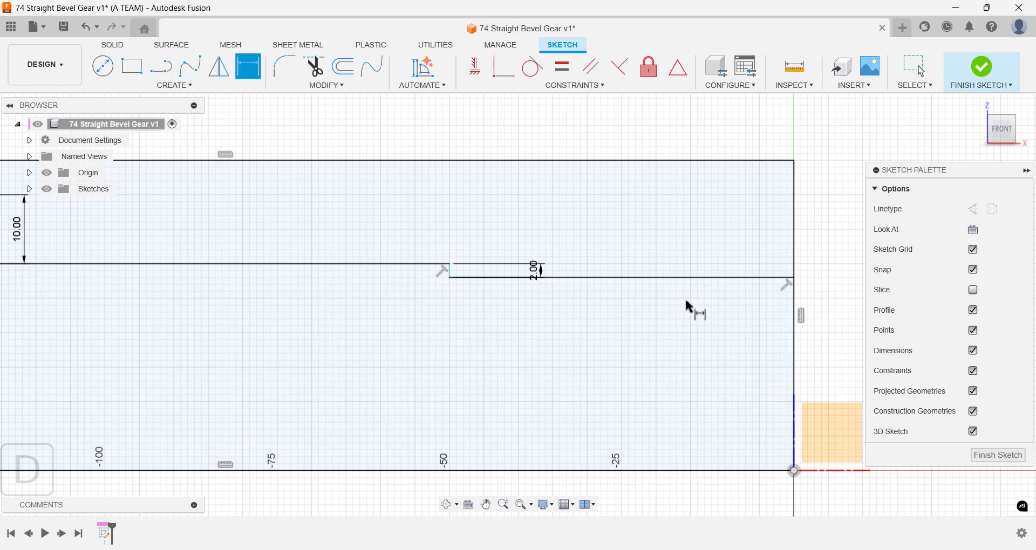
pyautogui.click(656, 279)
pyautogui.click(648, 331)
pyautogui.write('45')
pyautogui.press('Return')
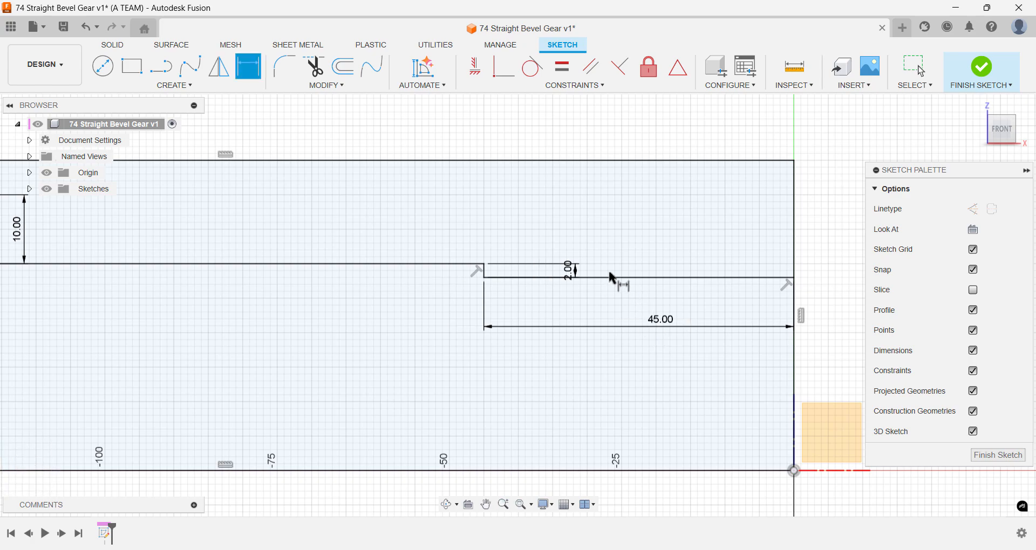
# Dimension the long middle horizontal line of the stepped profile at 80 mm.
pyautogui.moveTo(324, 253); pyautogui.dragTo(451, 280, button='middle')
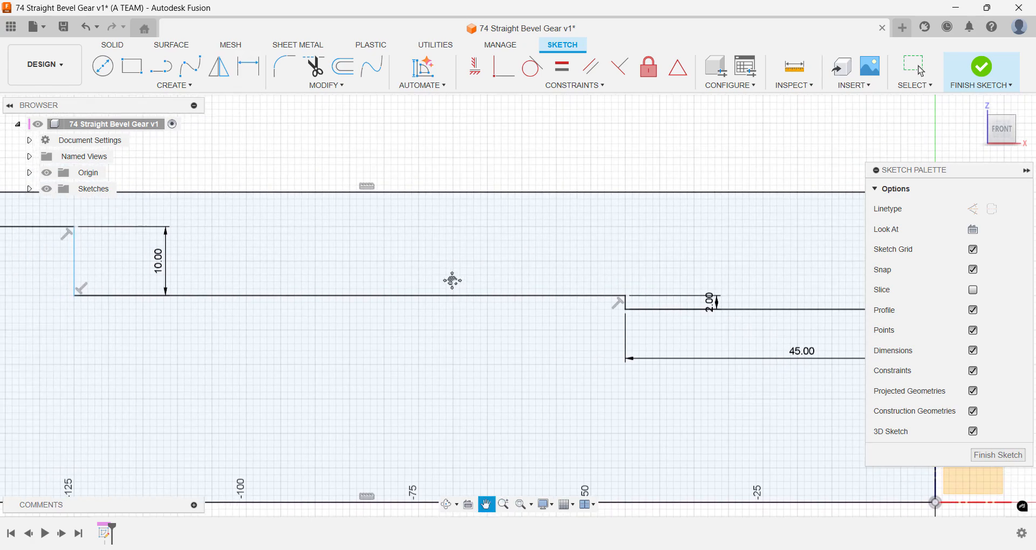
pyautogui.press('d')
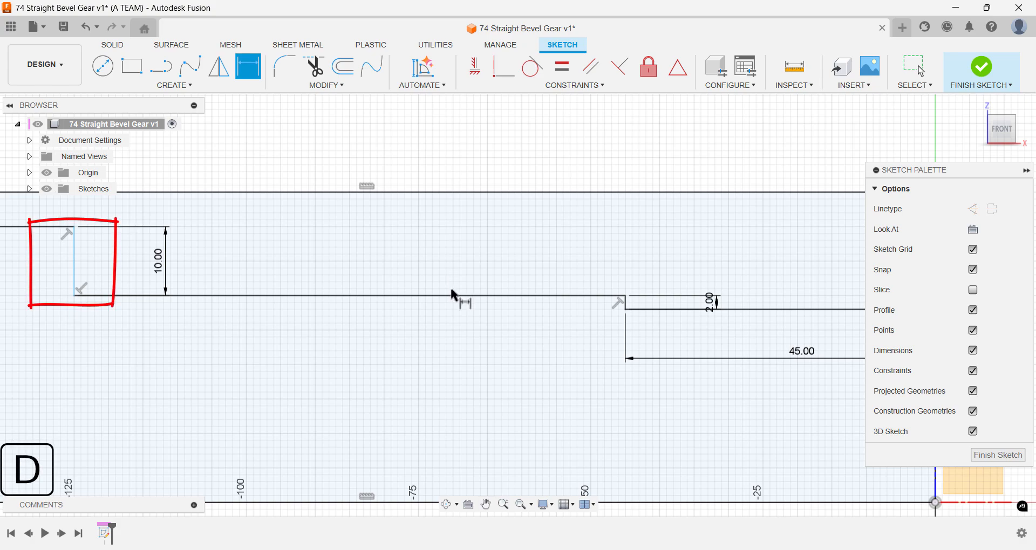
pyautogui.click(452, 296)
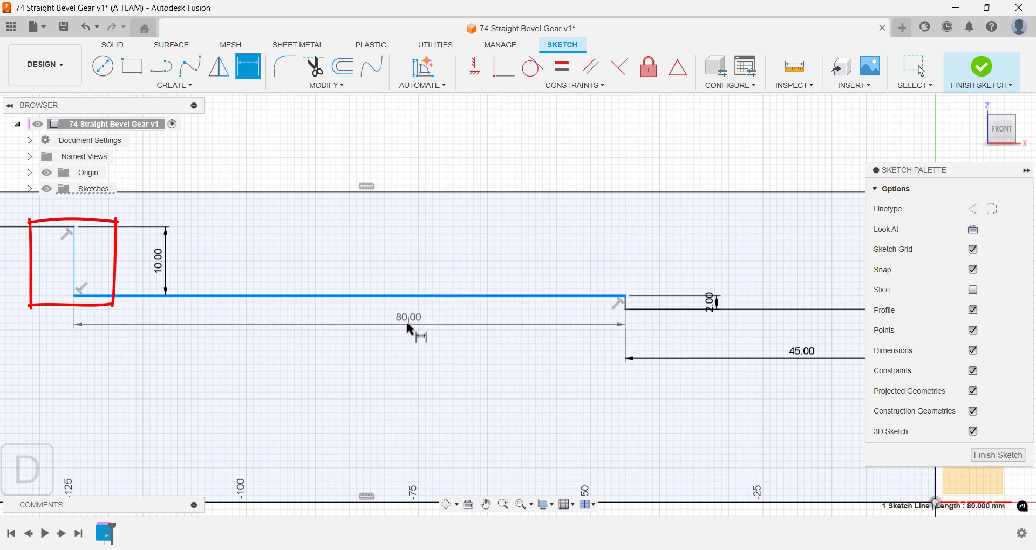
pyautogui.click(407, 321)
pyautogui.scroll(-2, 285, 281)
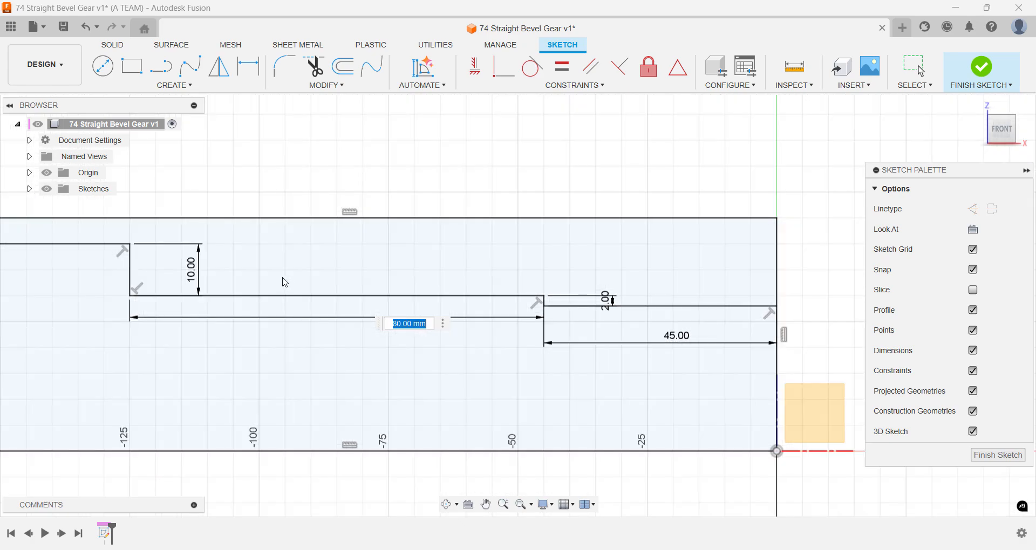
pyautogui.scroll(1, 285, 281)
pyautogui.moveTo(285, 281); pyautogui.dragTo(506, 296, button='middle')
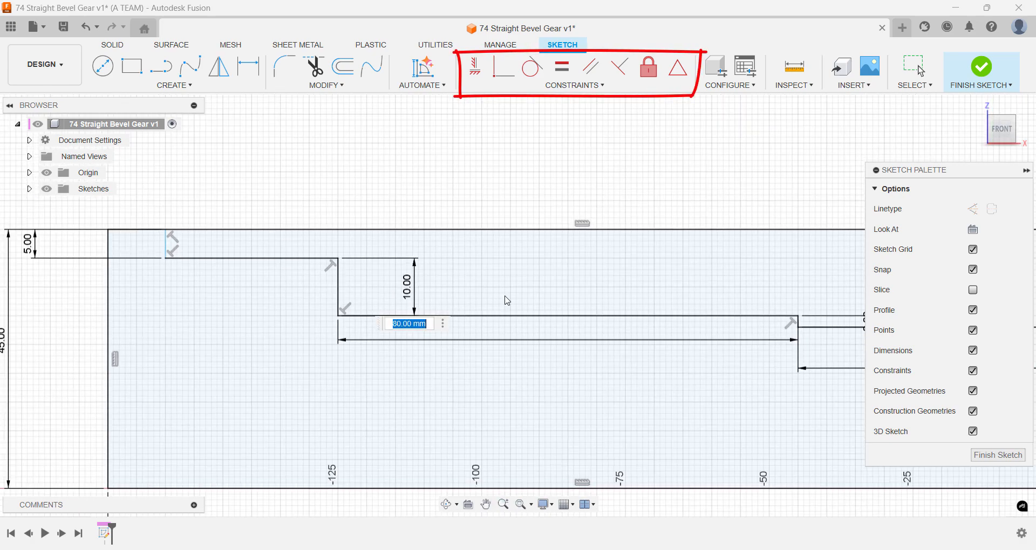
pyautogui.press('Return')
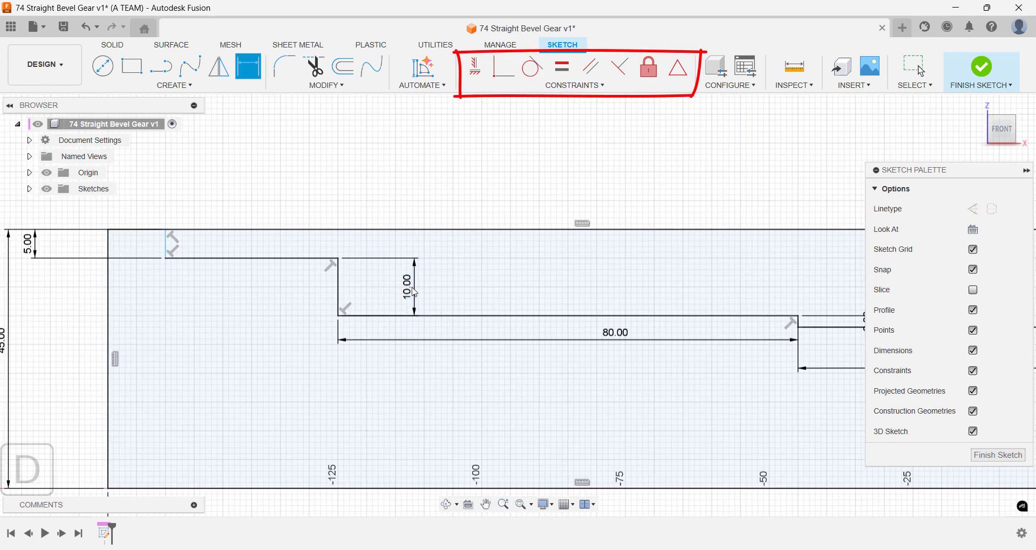
# Set the height of the vertical step at the left end of the 80 mm line to 5 mm.
pyautogui.click(412, 290)
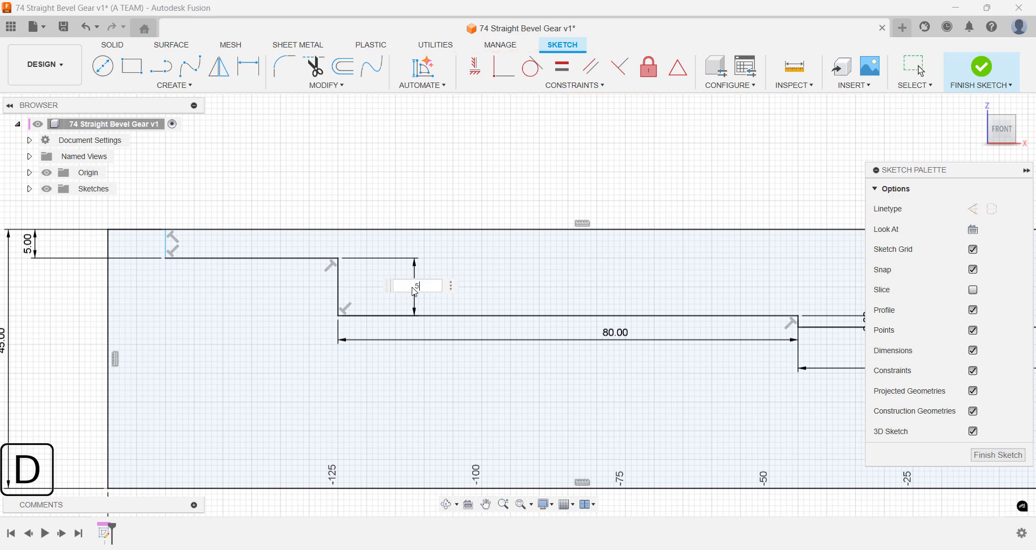
pyautogui.write('5')
pyautogui.press('Return')
# Draw a downward-bulging 3-point arc about 15 mm wide from the left end of the 80 mm line to a point along it.
pyautogui.scroll(-2, 415, 292)
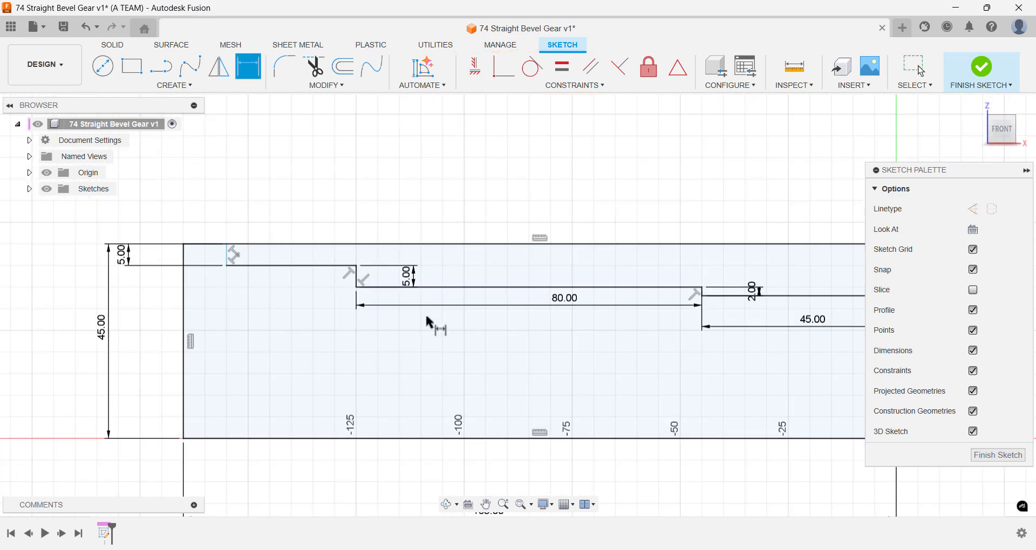
pyautogui.scroll(1, 425, 318)
pyautogui.moveTo(422, 322); pyautogui.dragTo(327, 343, button='middle')
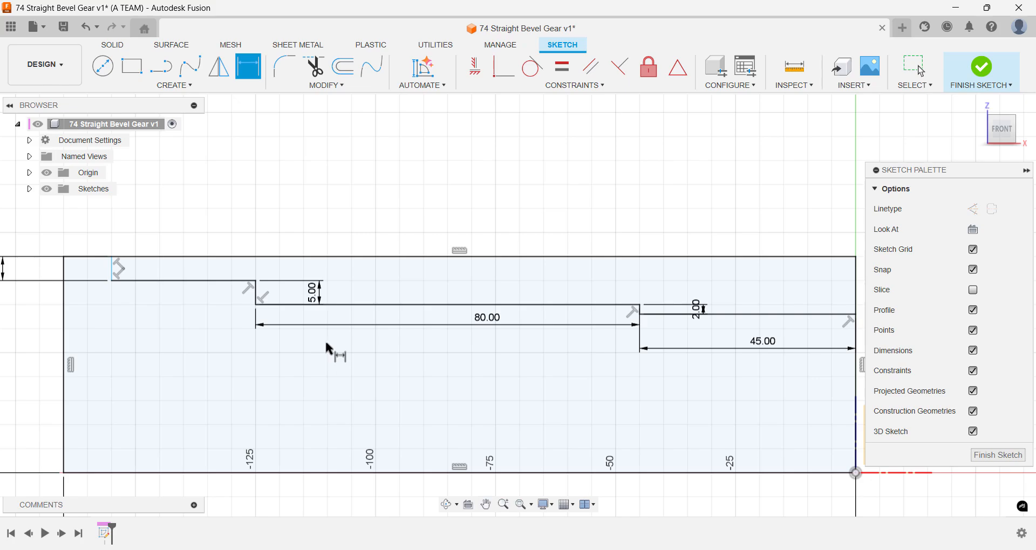
pyautogui.write('s')
pyautogui.write('arc')
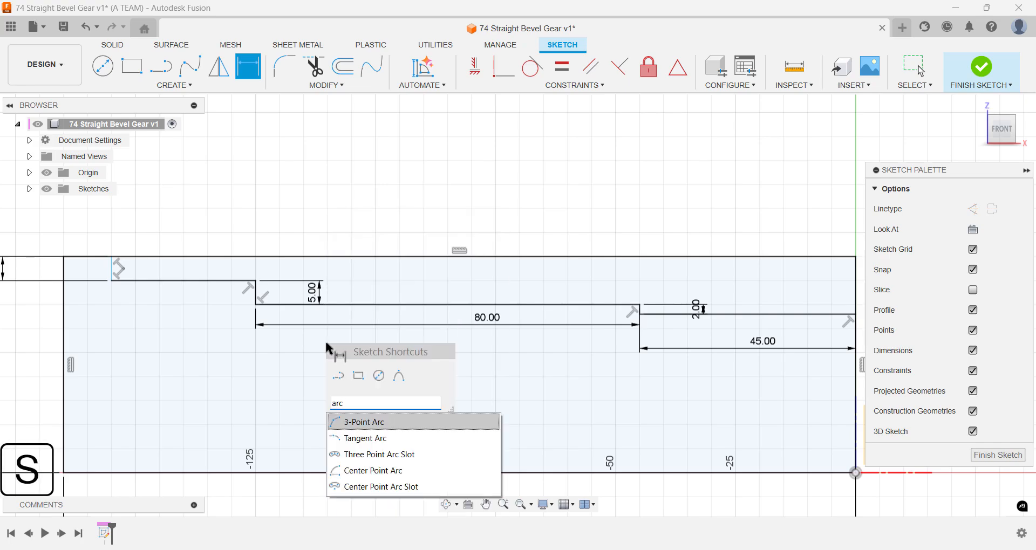
pyautogui.press('Return')
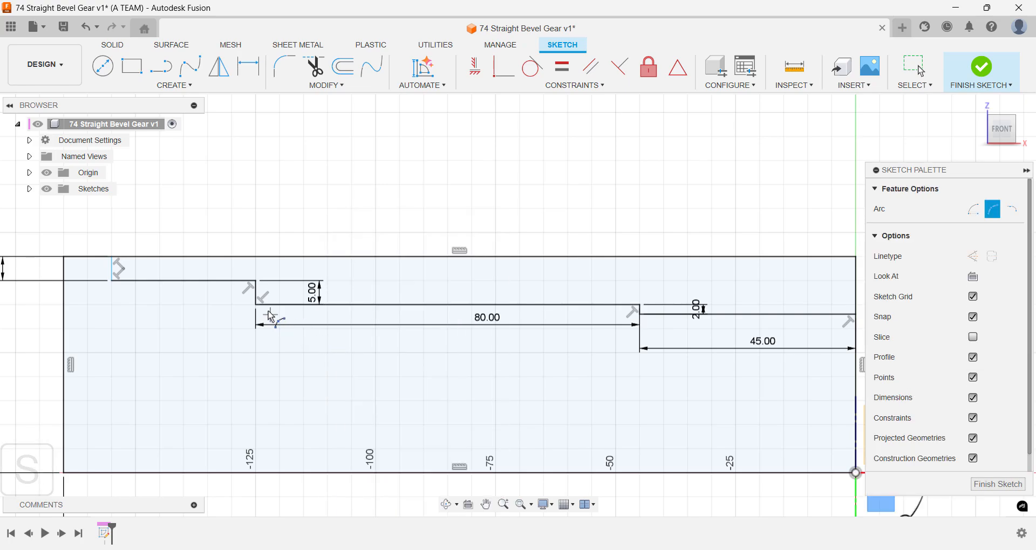
pyautogui.click(256, 306)
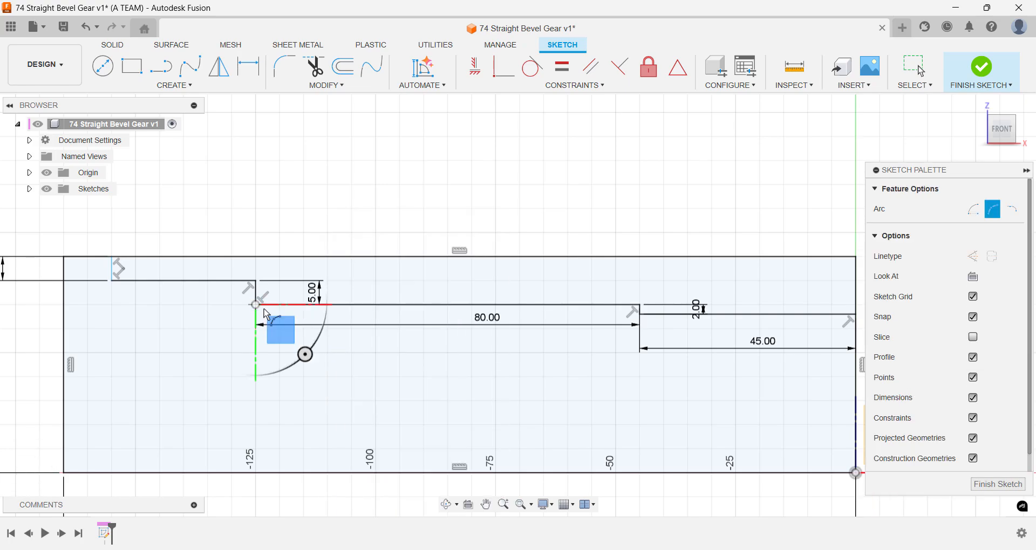
pyautogui.click(329, 310)
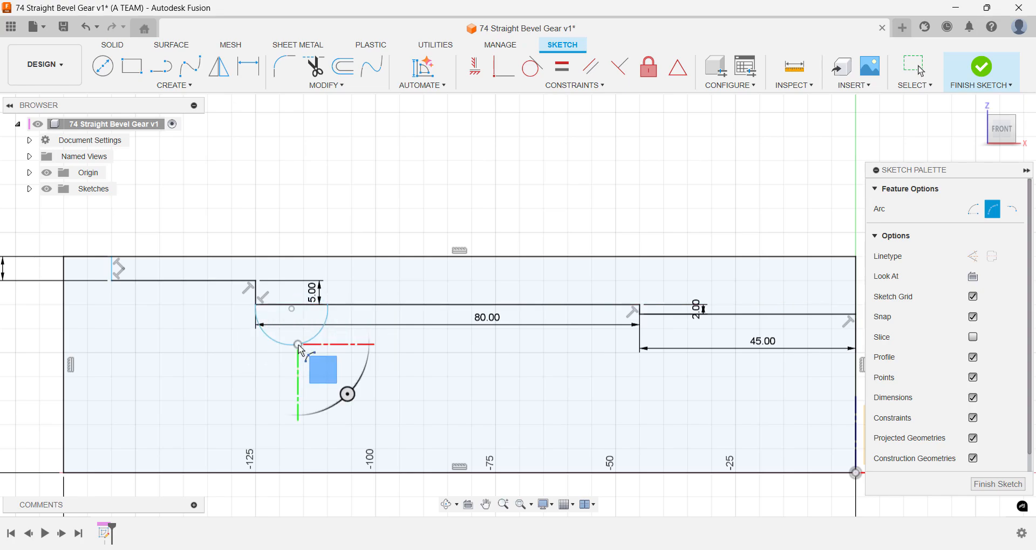
# Dimension the arc's radius at 10 mm.
pyautogui.press('d')
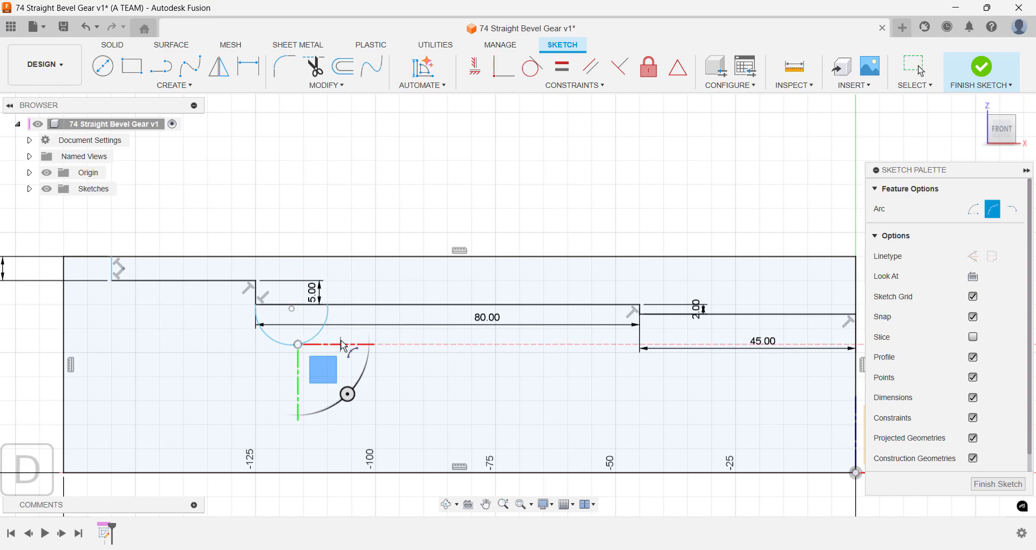
pyautogui.click(303, 345)
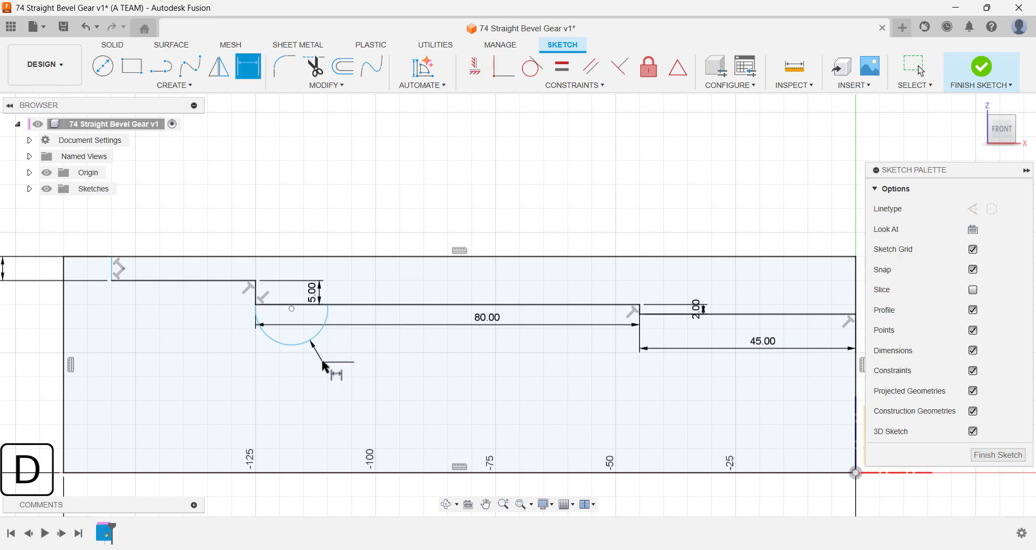
pyautogui.click(322, 361)
pyautogui.write('10')
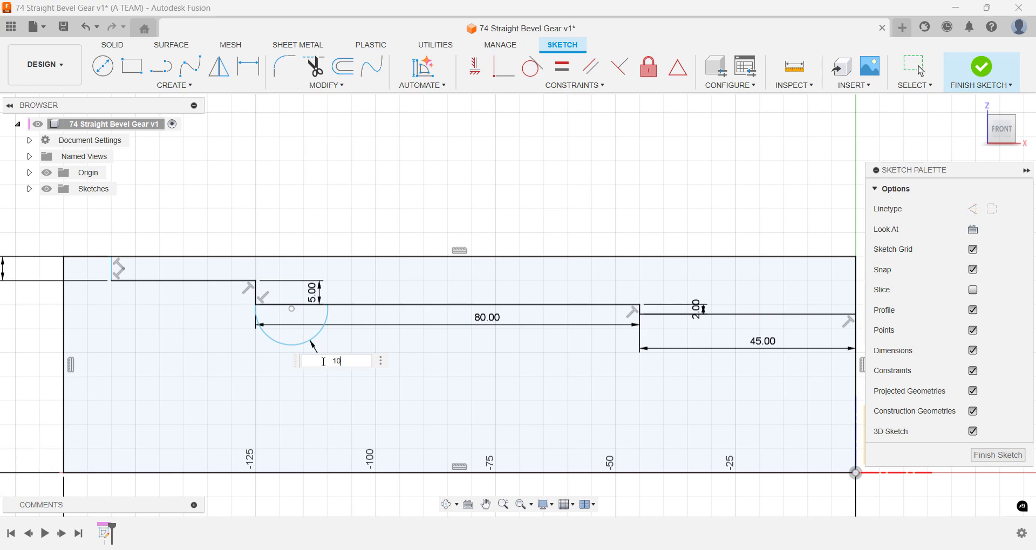
pyautogui.press('Return')
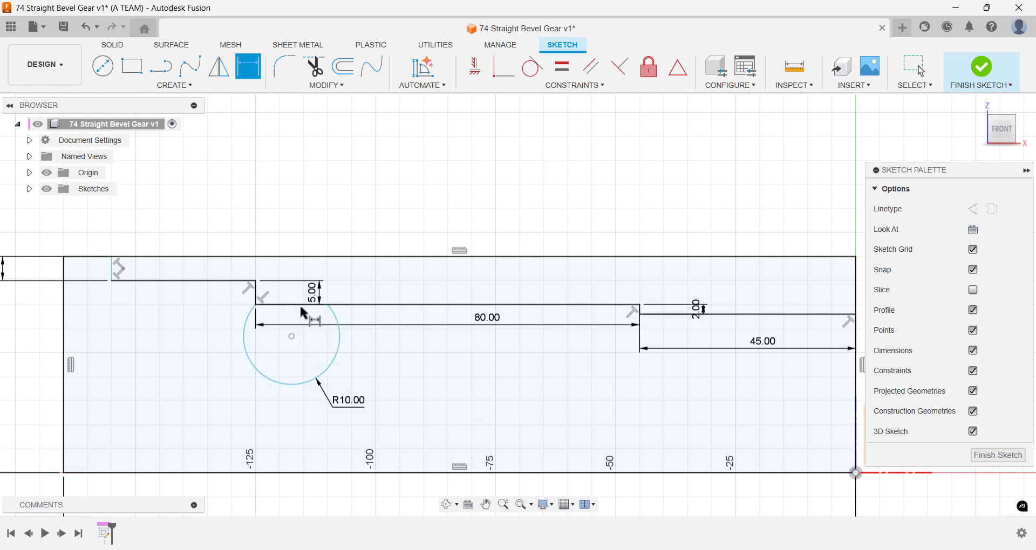
# Dimension the horizontal distance between the arc's two endpoints and set it to 20 mm.
pyautogui.click(256, 305)
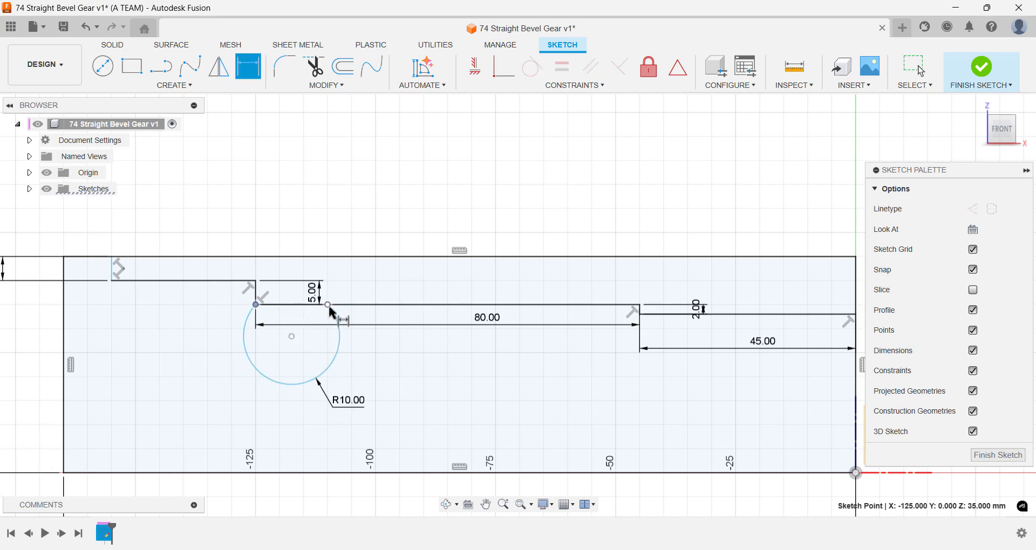
pyautogui.click(327, 305)
pyautogui.click(297, 277)
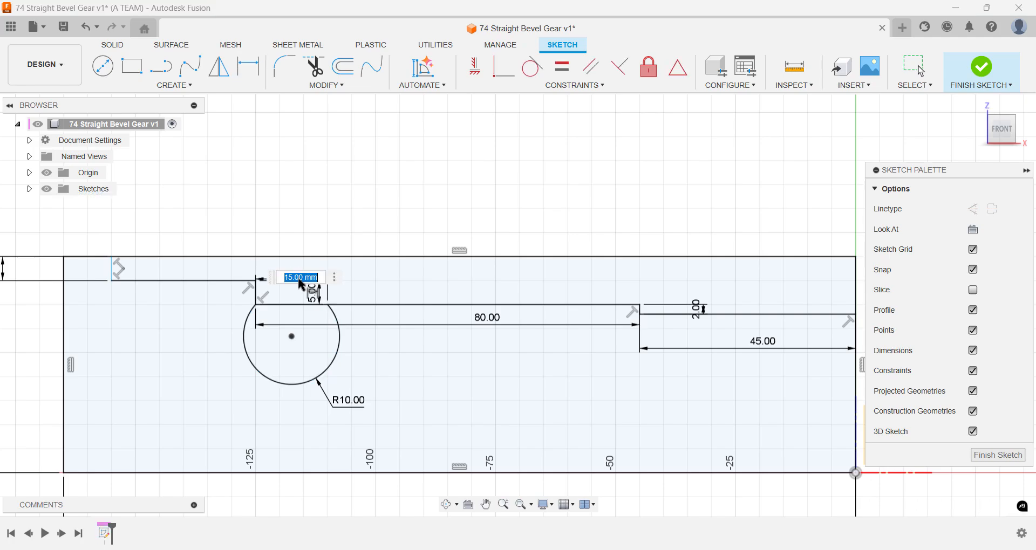
pyautogui.write('10')
pyautogui.press('Return')
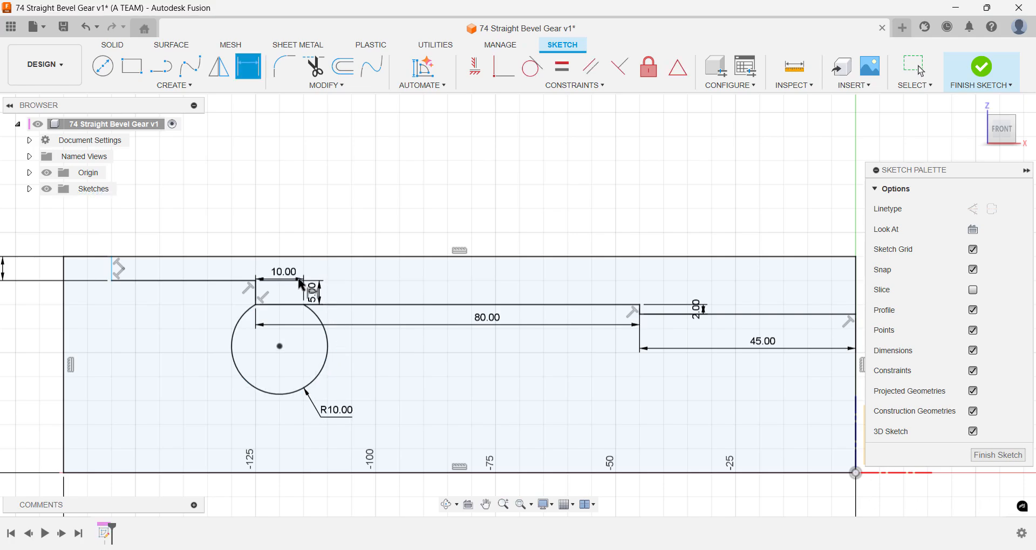
pyautogui.doubleClick(293, 280)
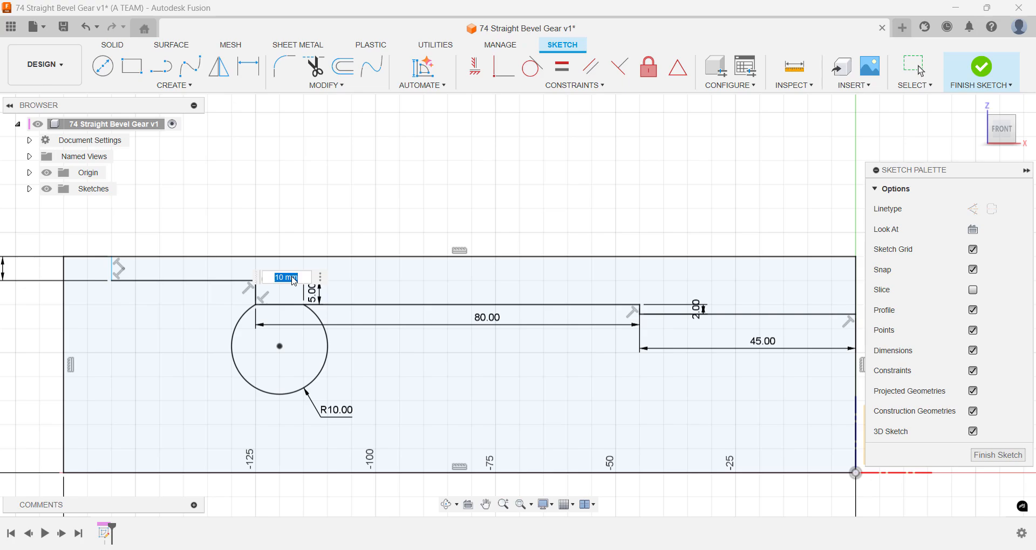
pyautogui.write('20')
pyautogui.press('Return')
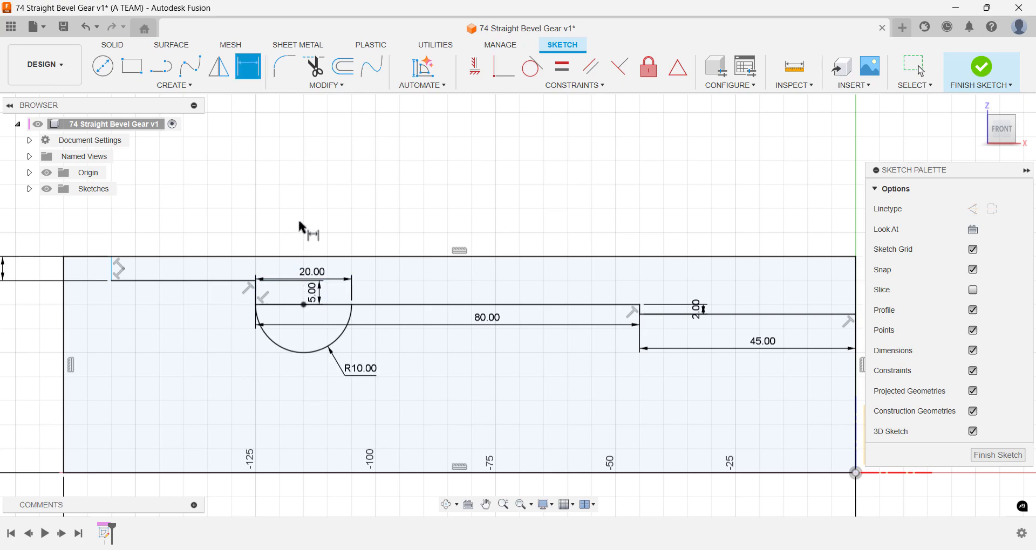
# Trim the part of the 80 mm line that spans the arc's opening between its two endpoints.
pyautogui.press('Escape')
pyautogui.write('s')
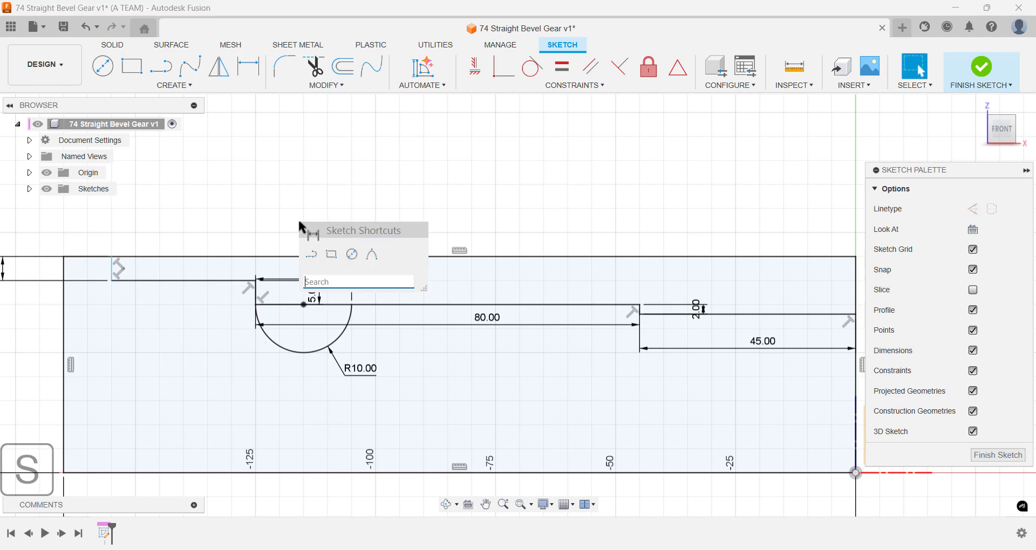
pyautogui.write('trim')
pyautogui.press('Return')
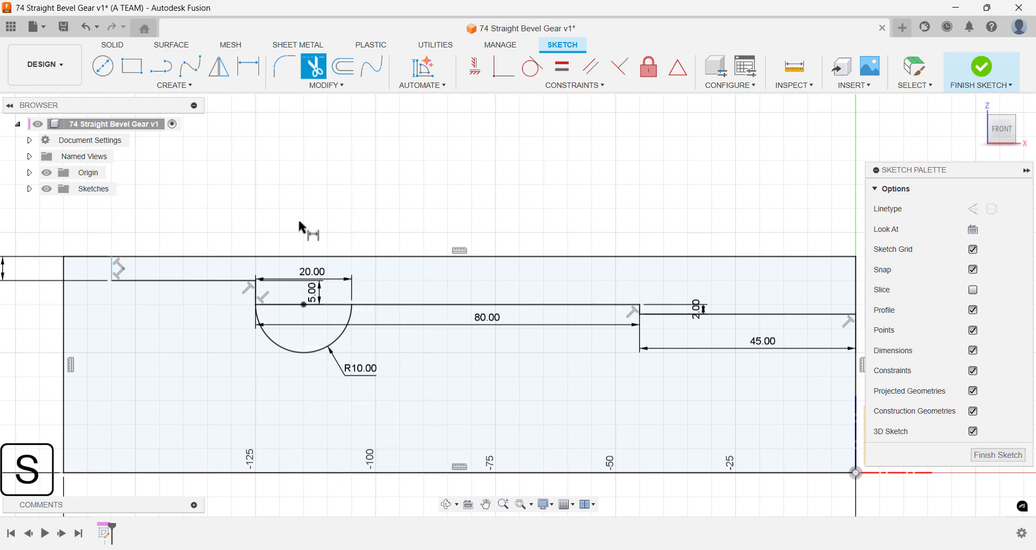
pyautogui.click(290, 305)
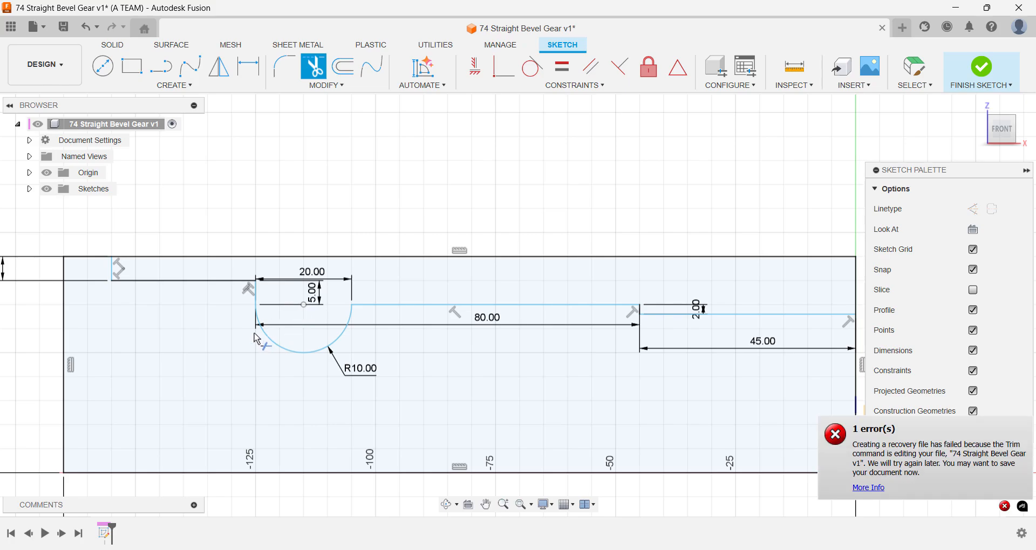
# Reposition the arc's 20 mm width dimension above the rectangle's upper edge.
pyautogui.scroll(2, 255, 337)
pyautogui.moveTo(605, 389)
pyautogui.mouseDown(button='middle')
pyautogui.moveTo(293, 377)
pyautogui.moveTo(513, 393)
pyautogui.mouseUp(button='middle')
pyautogui.scroll(-2, 301, 386)
pyautogui.scroll(1, 301, 387)
pyautogui.press('Escape')
pyautogui.moveTo(270, 268); pyautogui.dragTo(265, 213)
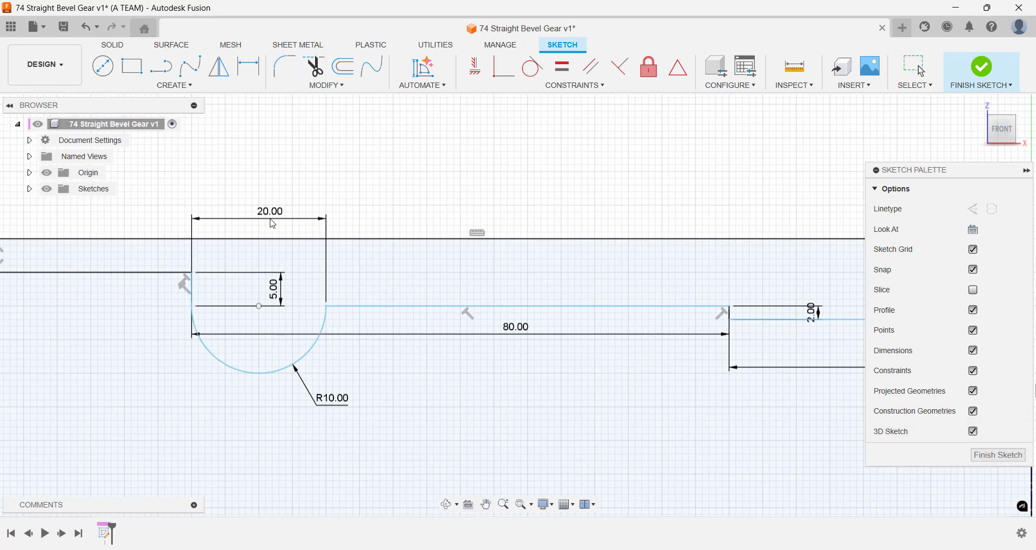
# Dimension the horizontal distance from the rectangle's upper-left corner to the upper end of the first vertical step at 5 mm.
pyautogui.scroll(-1, 253, 201)
pyautogui.moveTo(253, 200); pyautogui.dragTo(358, 201, button='middle')
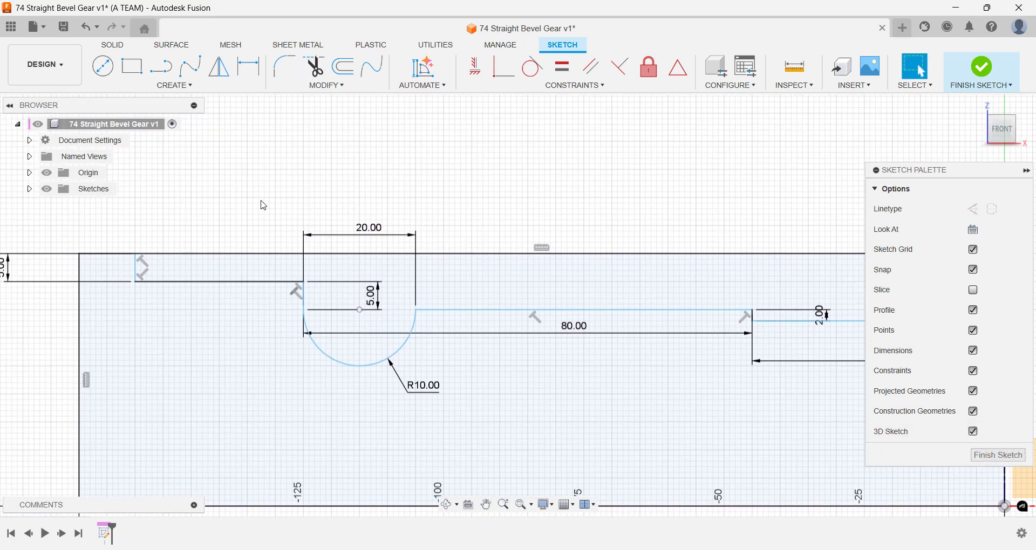
pyautogui.moveTo(261, 204); pyautogui.dragTo(336, 199, button='middle')
pyautogui.press('d')
pyautogui.click(211, 251)
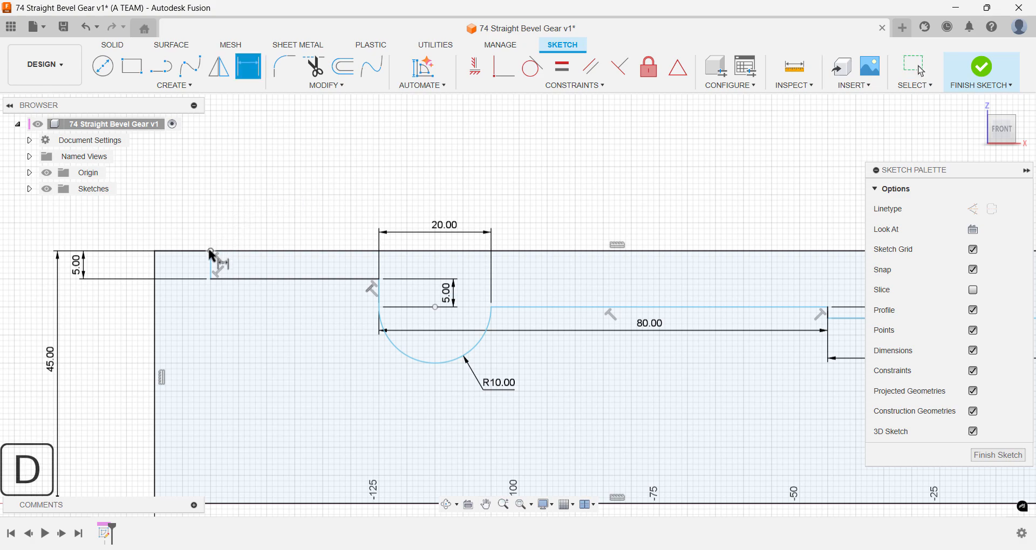
pyautogui.click(154, 251)
pyautogui.click(160, 202)
pyautogui.write('5')
pyautogui.press('Return')
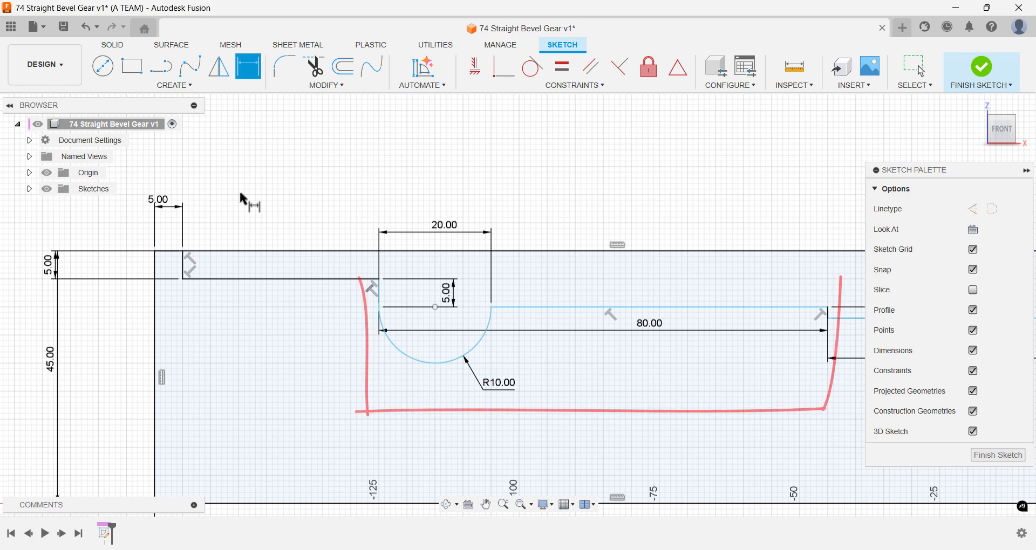
# Move the first vertical step's height dimension closer to the profile and set it to 10 mm.
pyautogui.press('Escape')
pyautogui.moveTo(58, 275); pyautogui.dragTo(110, 267)
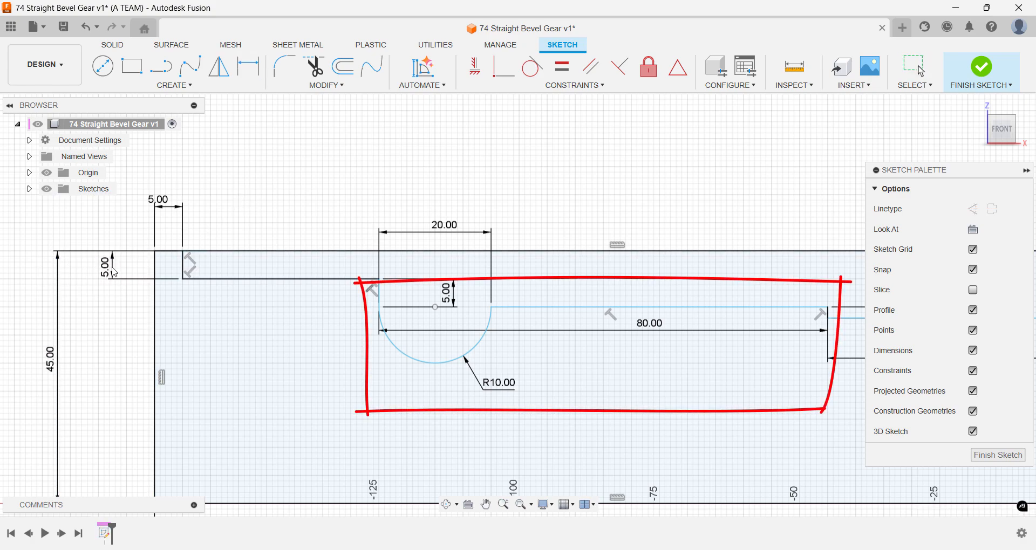
pyautogui.doubleClick(110, 266)
pyautogui.write('10')
pyautogui.press('Return')
pyautogui.scroll(-1, 377, 199)
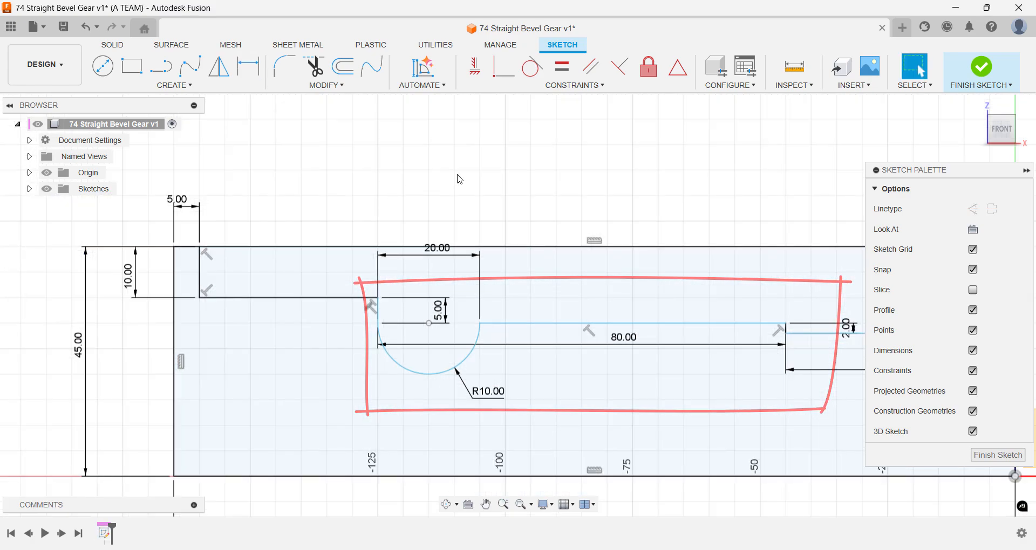
pyautogui.moveTo(455, 173); pyautogui.dragTo(419, 147, button='middle')
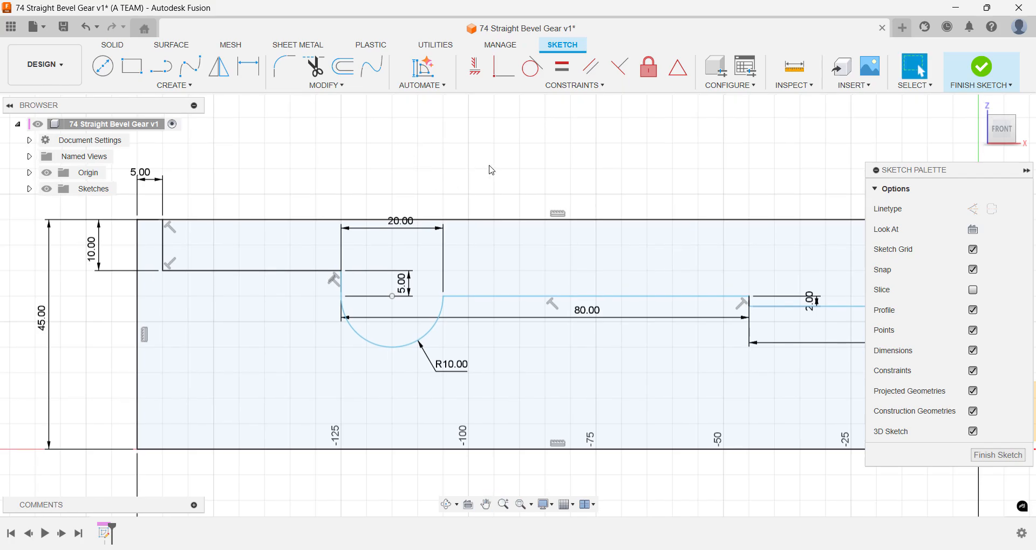
pyautogui.moveTo(529, 183); pyautogui.dragTo(481, 164, button='middle')
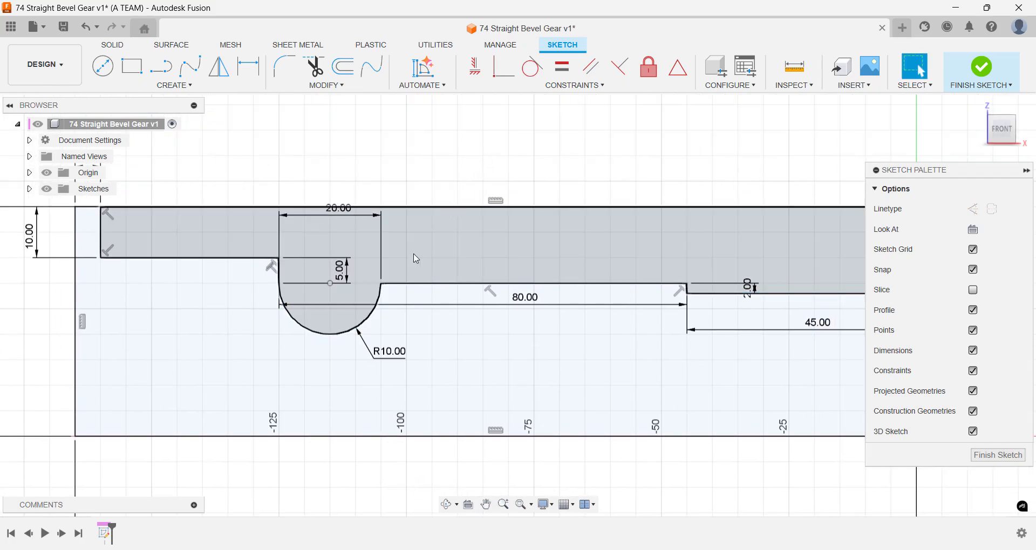
pyautogui.press('d')
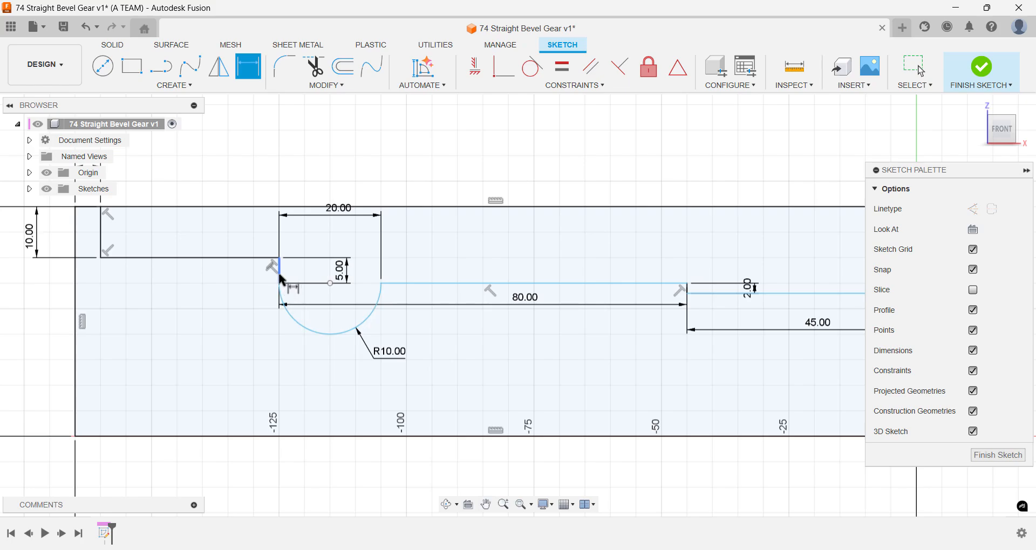
pyautogui.scroll(4, 279, 273)
pyautogui.scroll(-1, 280, 275)
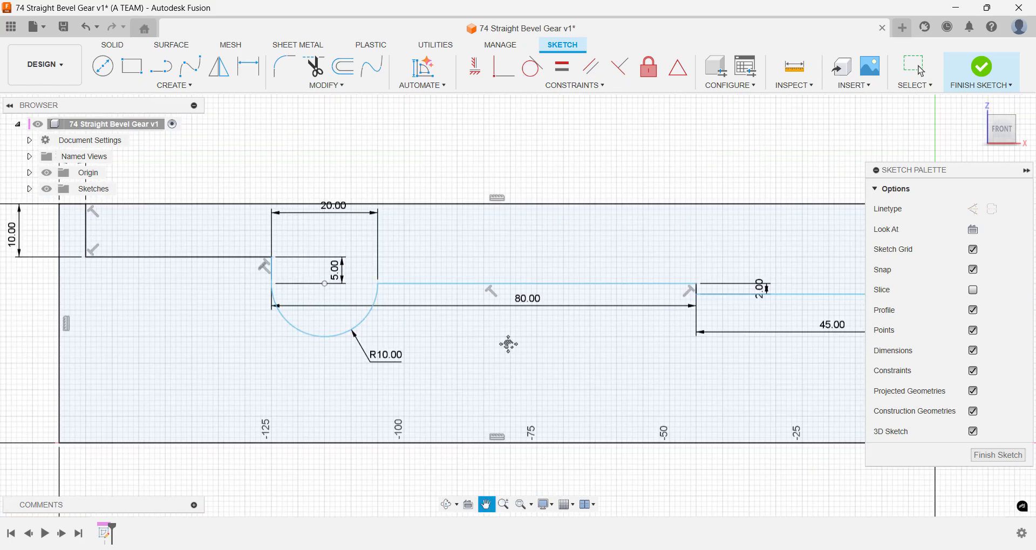
pyautogui.scroll(-1, 509, 343)
pyautogui.moveTo(510, 343); pyautogui.dragTo(366, 342, button='middle')
pyautogui.press('Escape')
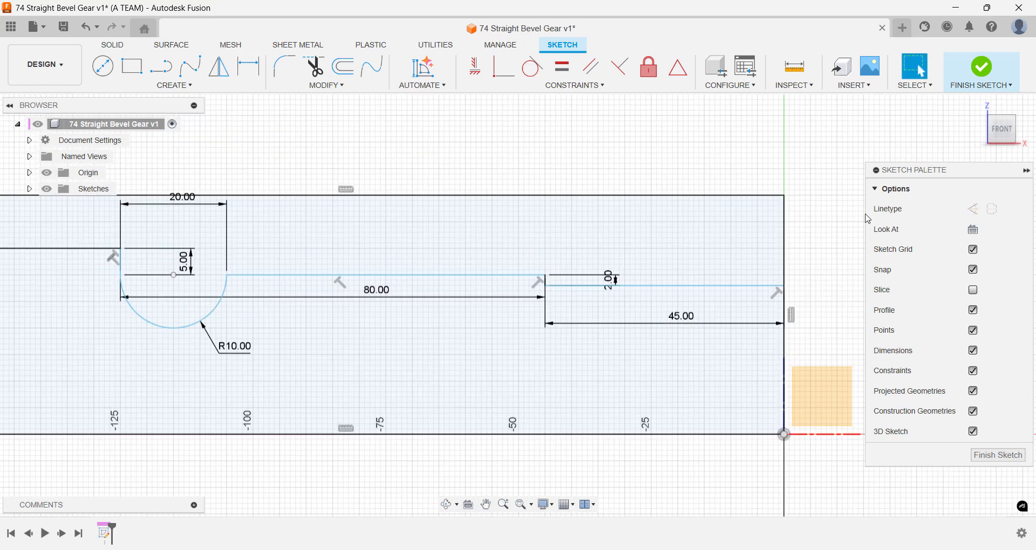
# Dimension the vertical distance from the origin to the right end of the 45 mm line at 28 mm.
pyautogui.press('d')
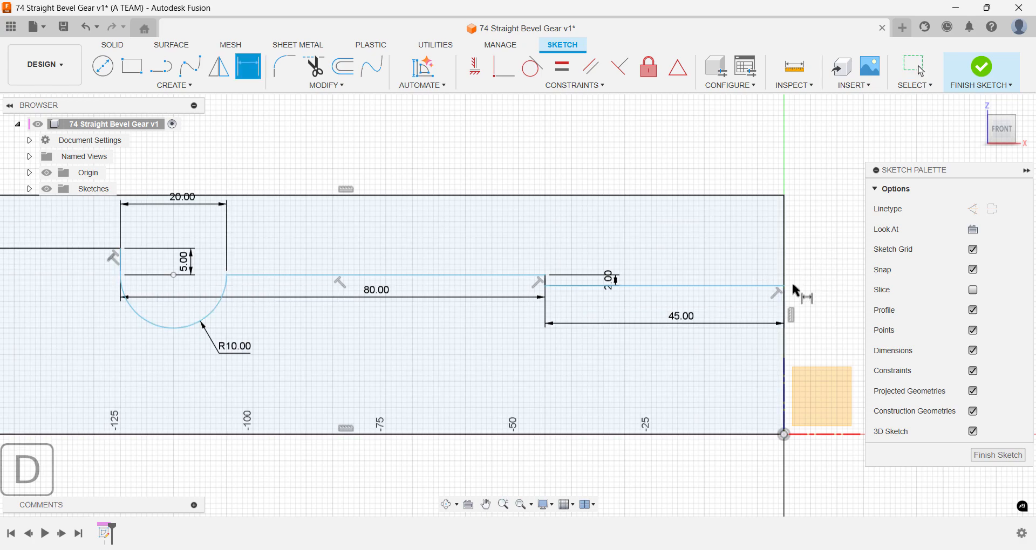
pyautogui.click(784, 435)
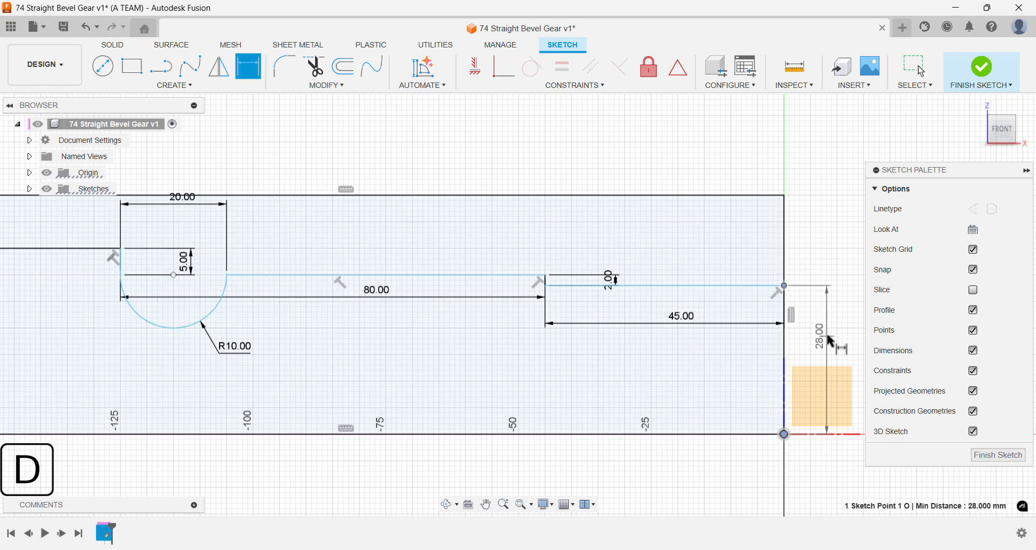
pyautogui.click(831, 341)
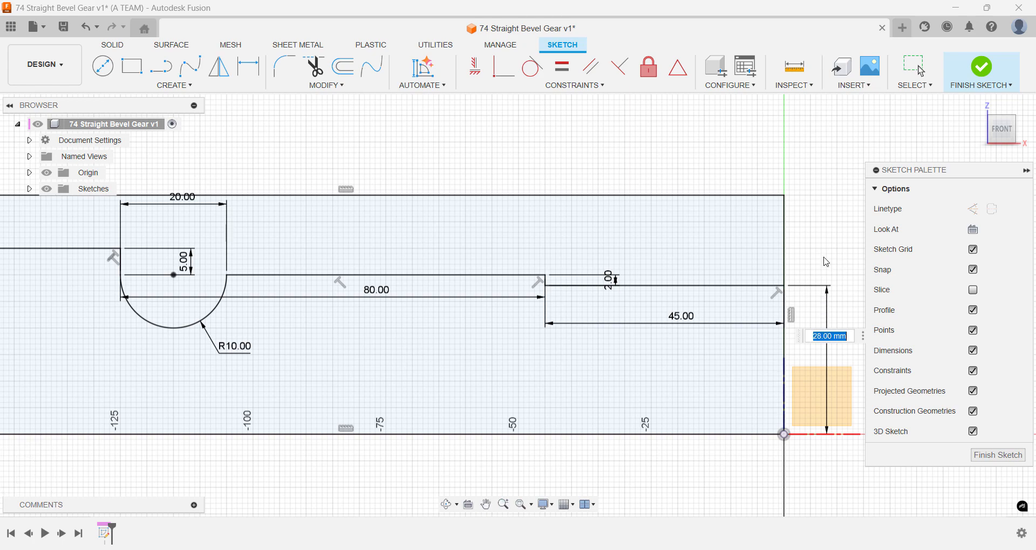
pyautogui.press('Return')
pyautogui.scroll(-5, 827, 258)
pyautogui.moveTo(828, 248)
pyautogui.mouseDown(button='middle')
pyautogui.moveTo(804, 199)
pyautogui.moveTo(780, 233)
pyautogui.mouseUp(button='middle')
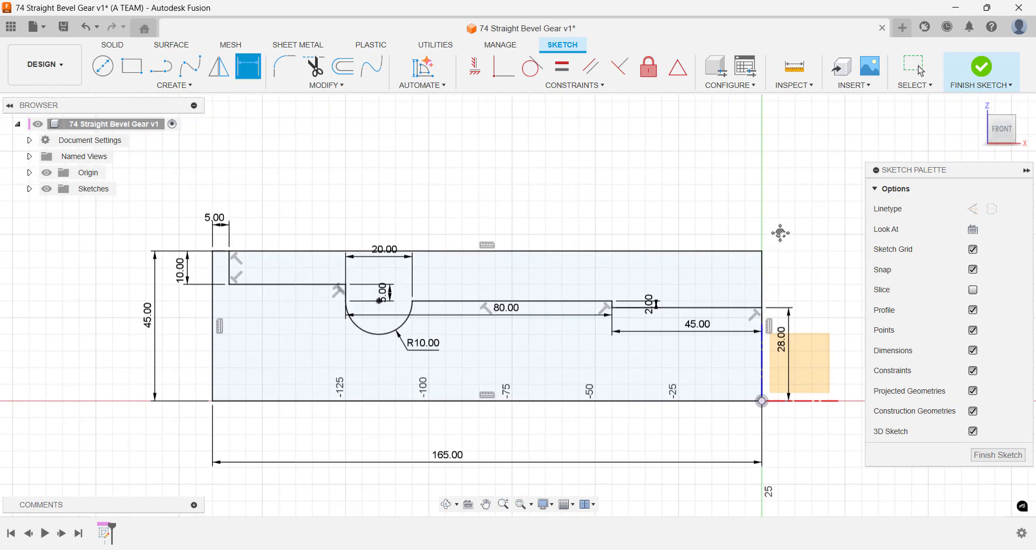
pyautogui.press('Escape')
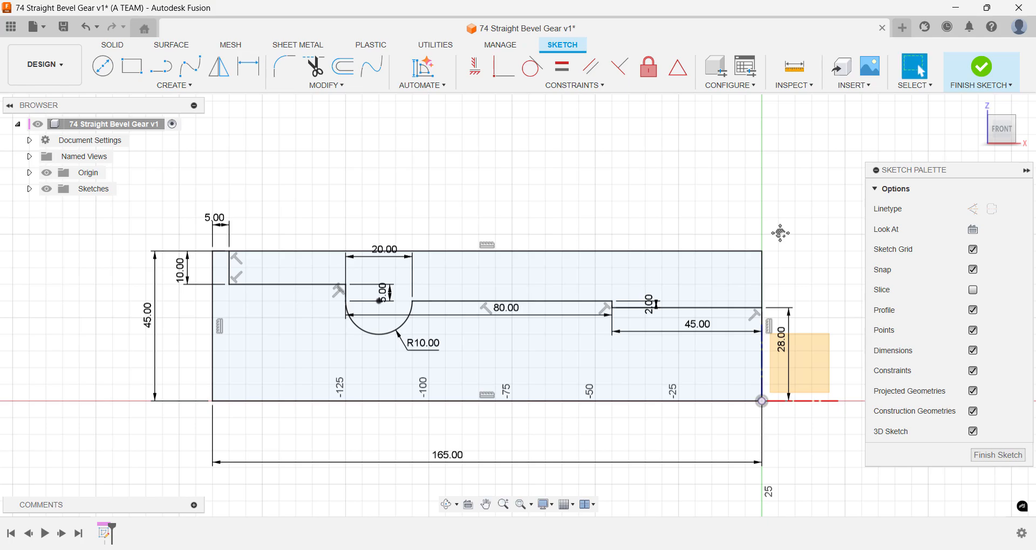
# Trim away the rectangle's right edge above the 45 mm line and its upper edge beyond the 5 mm flange.
pyautogui.write('s')
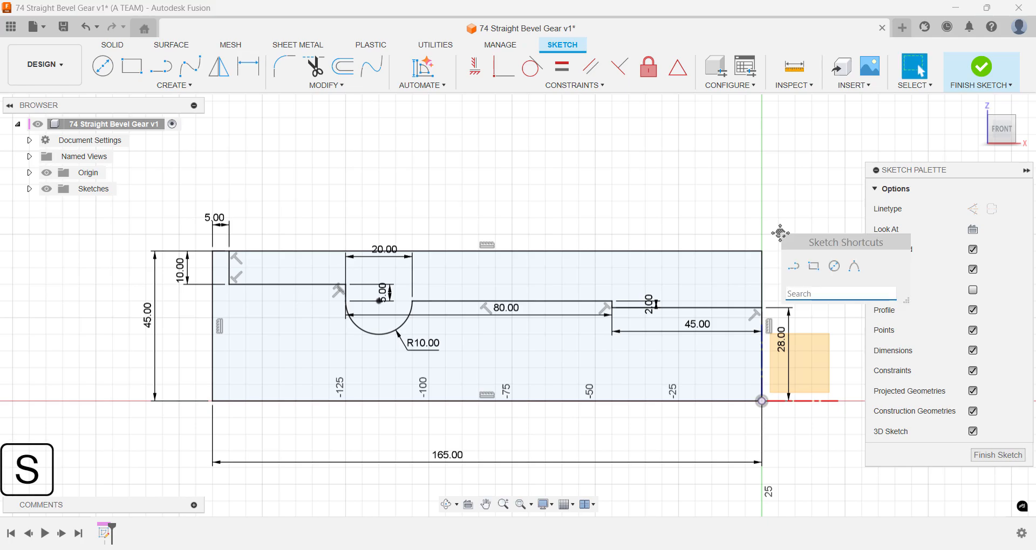
pyautogui.write('trim')
pyautogui.press('Return')
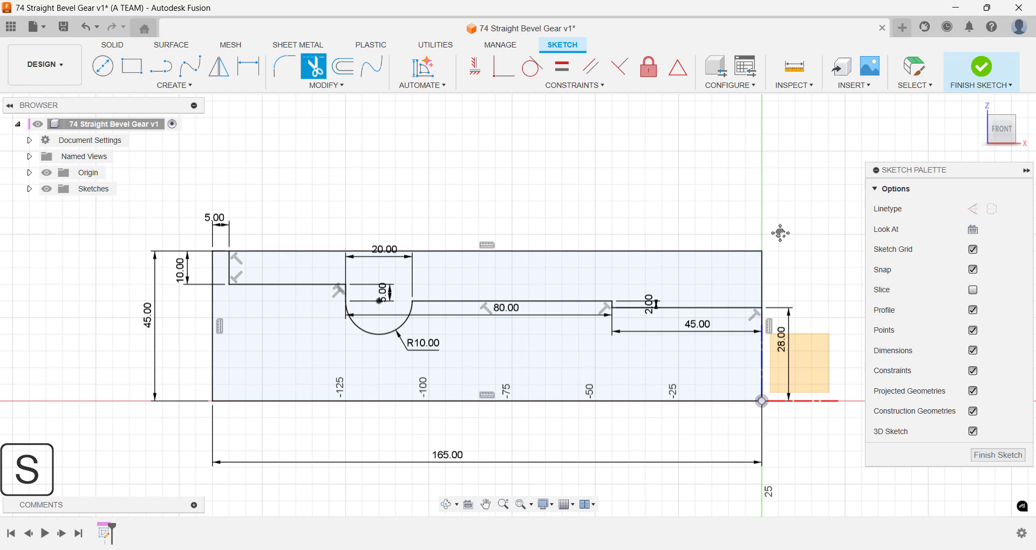
pyautogui.click(765, 267)
pyautogui.click(688, 251)
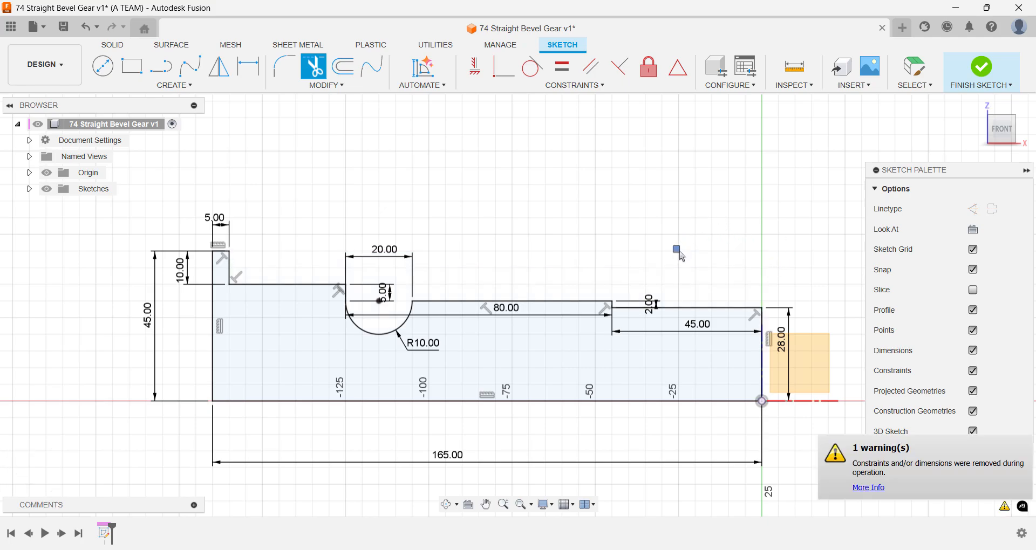
pyautogui.press('Escape')
# Revolve the stepped profile 360 degrees about the X axis as a new body.
pyautogui.write('s')
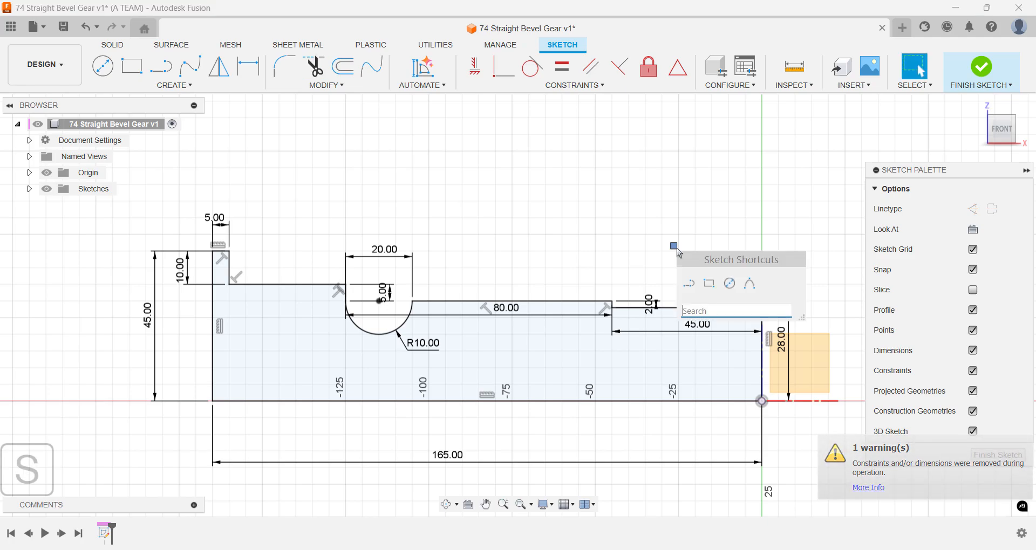
pyautogui.write('rev')
pyautogui.press('Down')
pyautogui.press('Down')
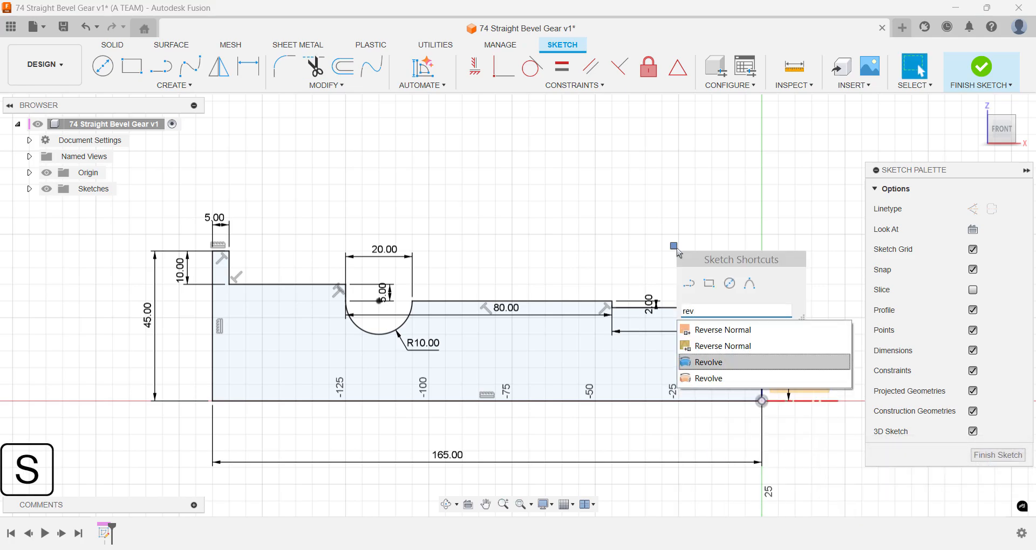
pyautogui.press('Return')
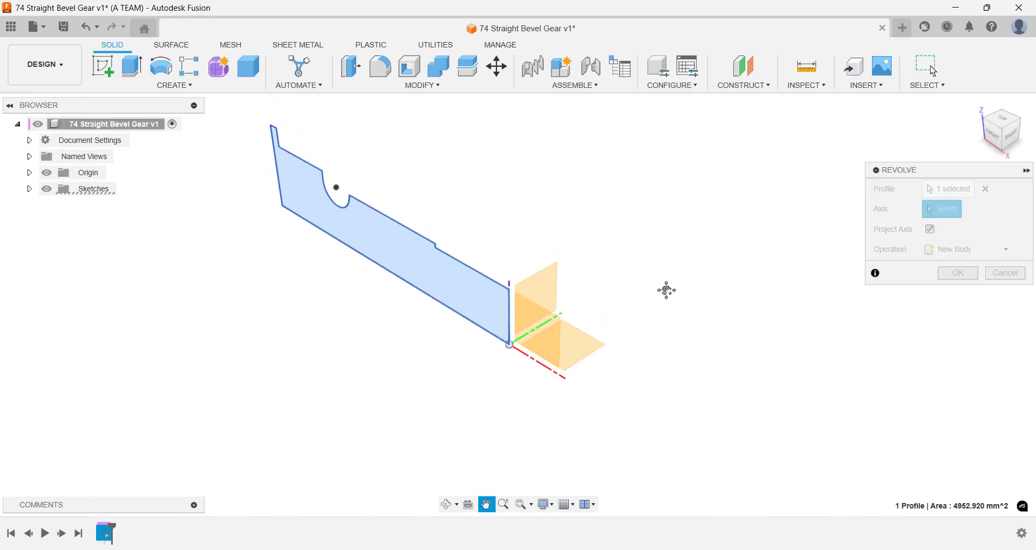
pyautogui.click(556, 380)
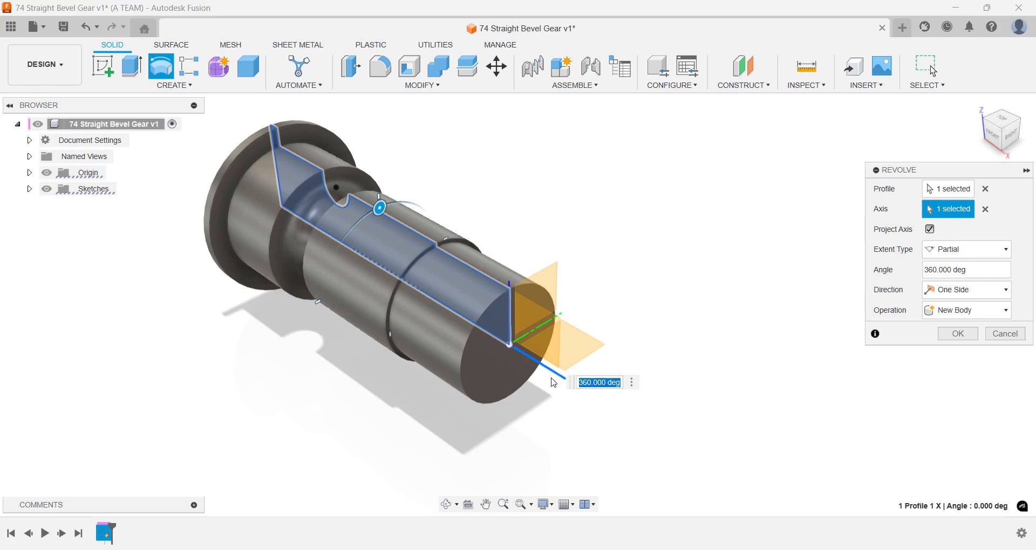
pyautogui.press('Return')
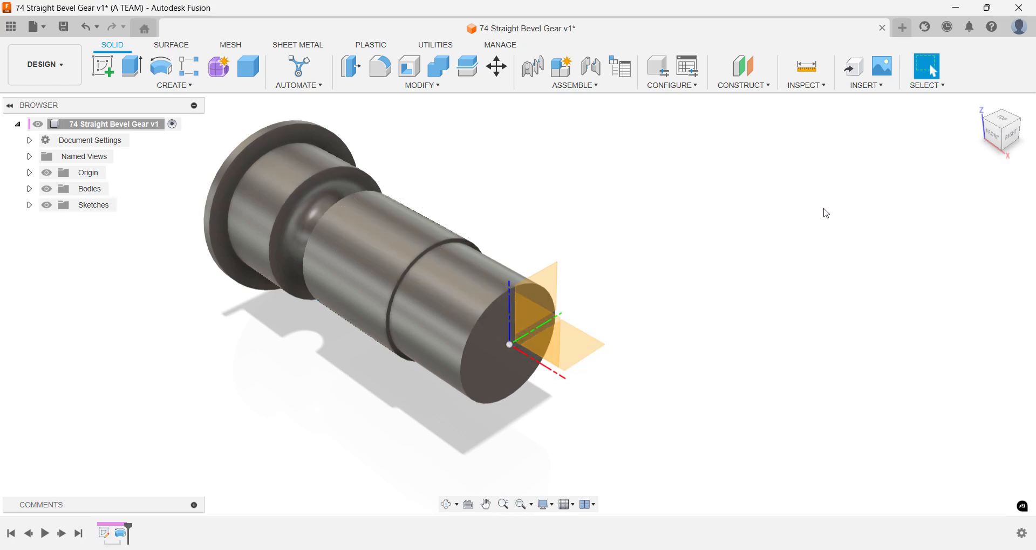
# Apply the Aluminum - Anodized Glossy (Blue) appearance only to the narrow ring face at the 2 mm step near the shaft's front end.
pyautogui.click(977, 105)
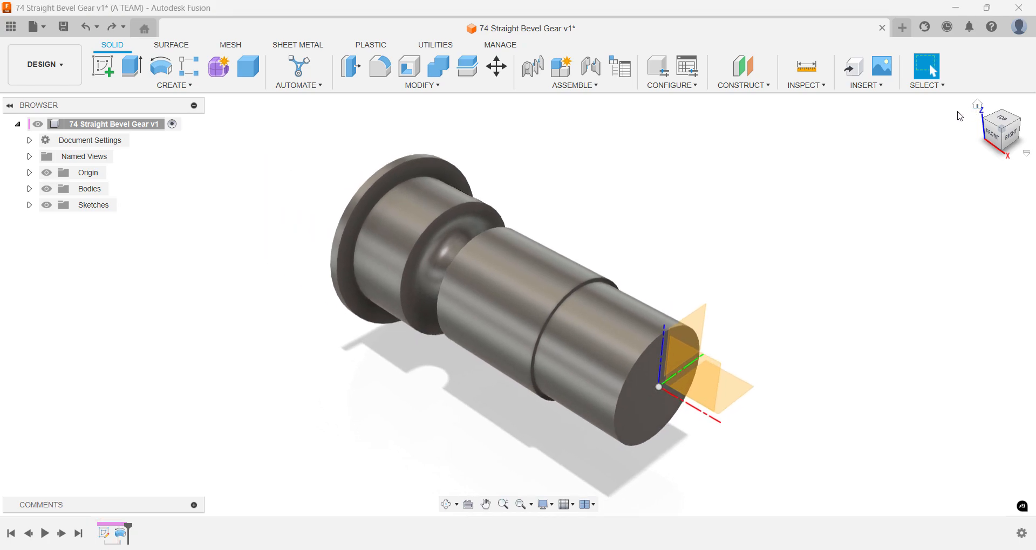
pyautogui.press('a')
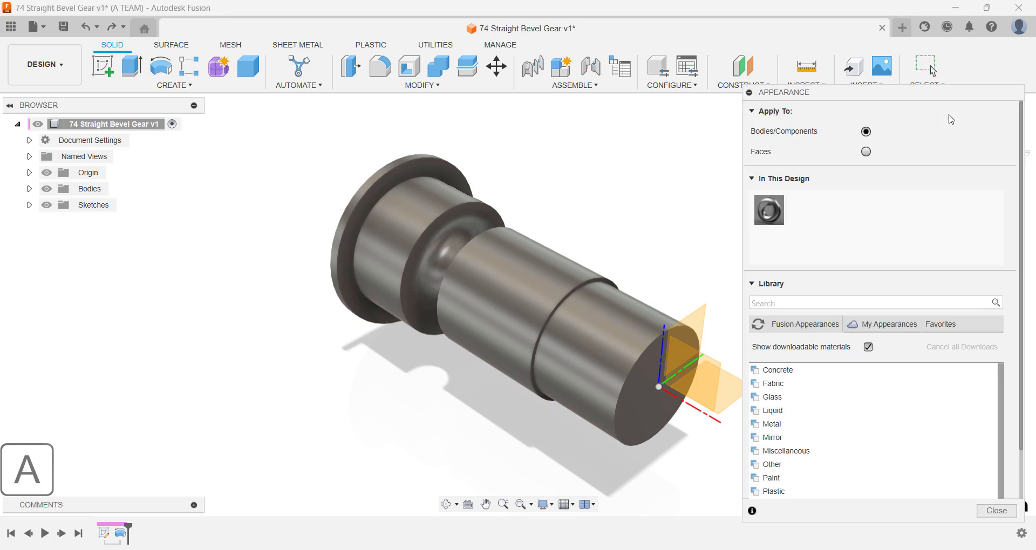
pyautogui.click(868, 302)
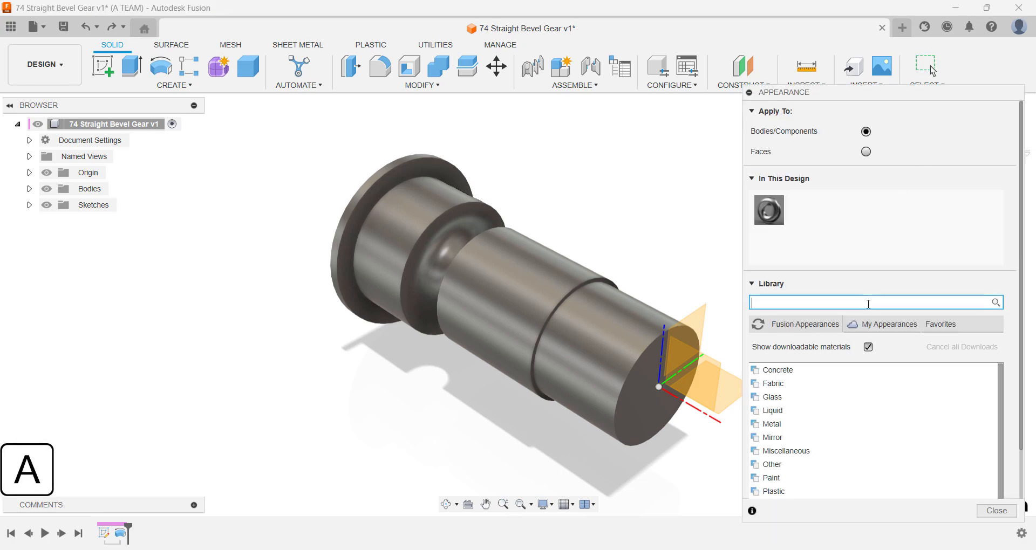
pyautogui.write('blue')
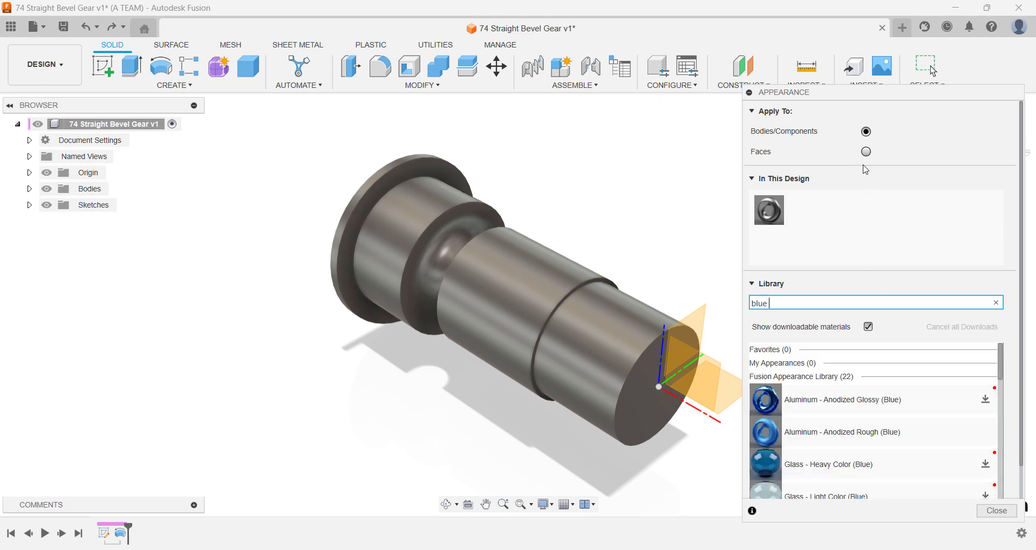
pyautogui.click(863, 151)
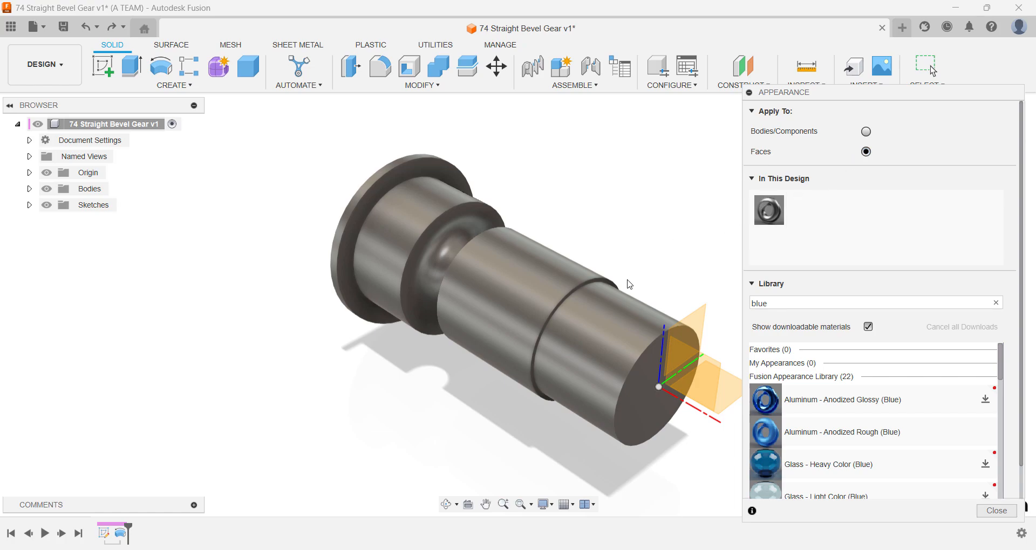
pyautogui.scroll(10, 629, 284)
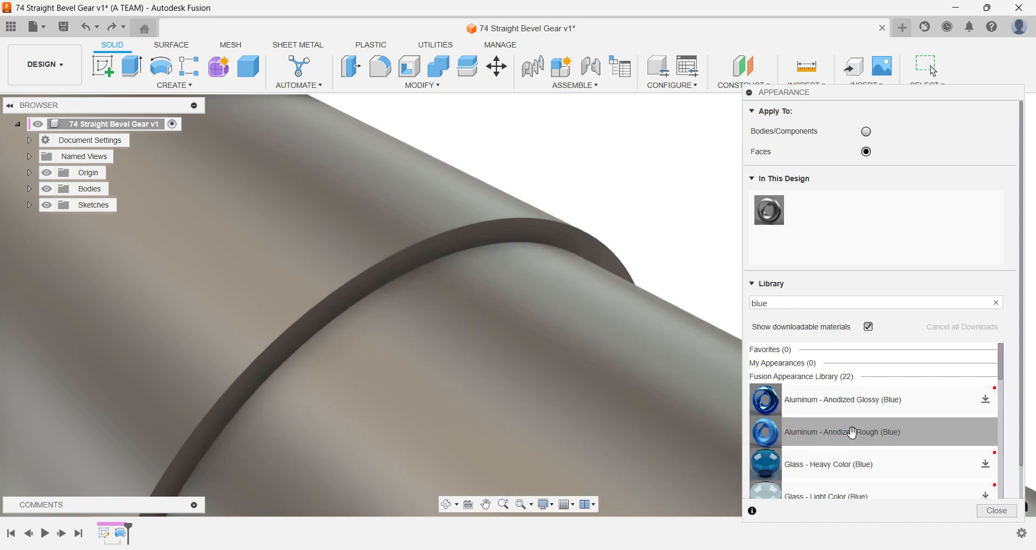
pyautogui.click(988, 400)
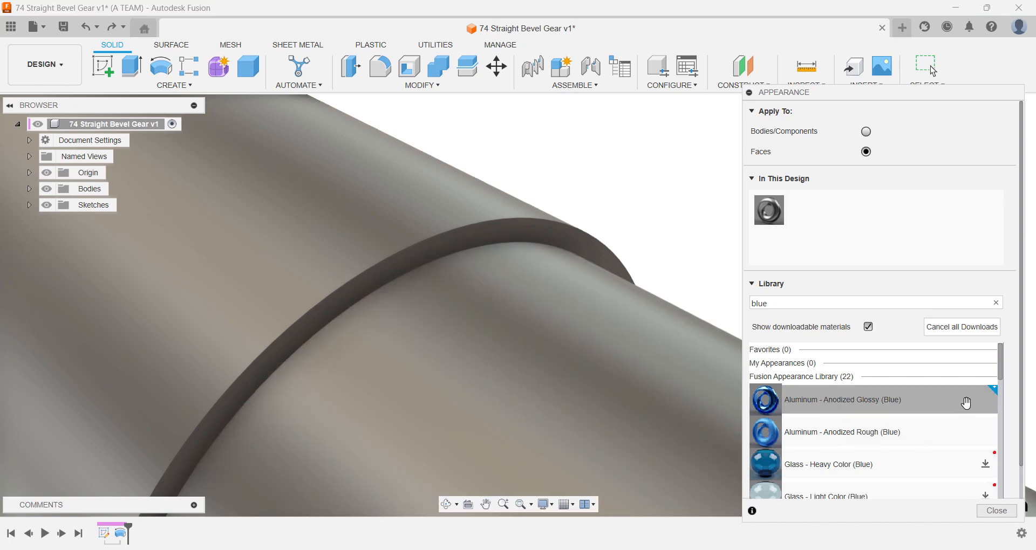
pyautogui.moveTo(776, 403); pyautogui.dragTo(585, 244)
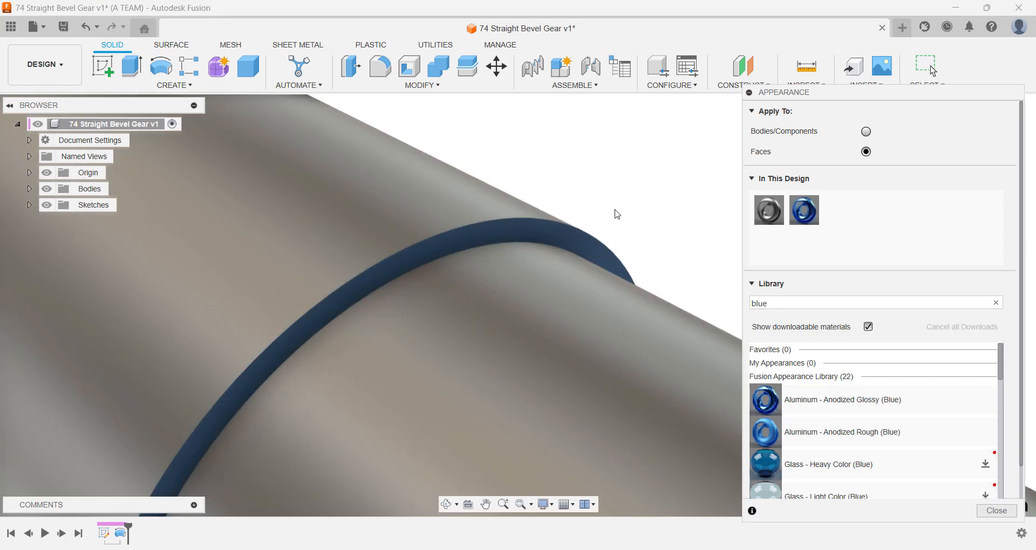
pyautogui.press('Escape')
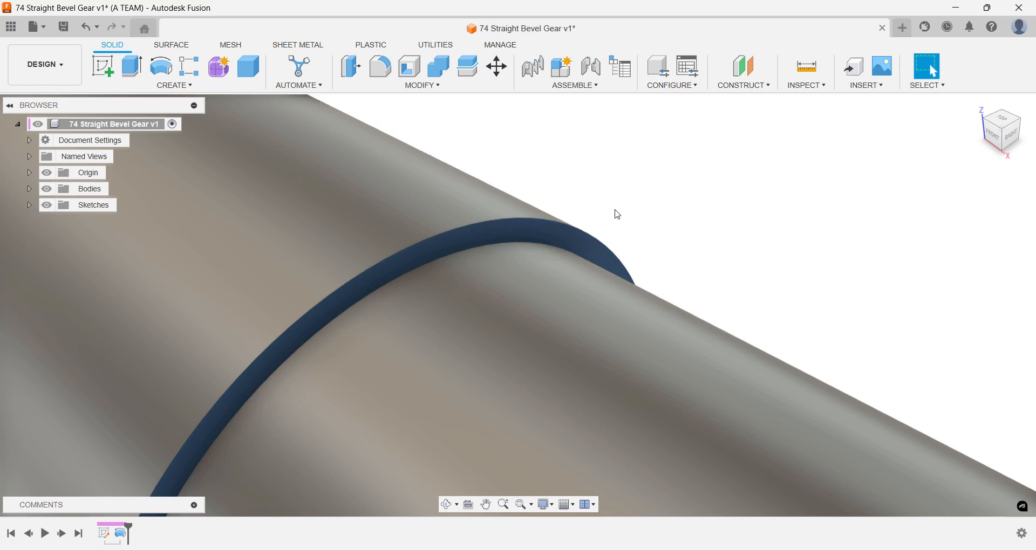
# Create a new sketch on the blue ring face of the shaft.
pyautogui.write('s')
pyautogui.write('sk')
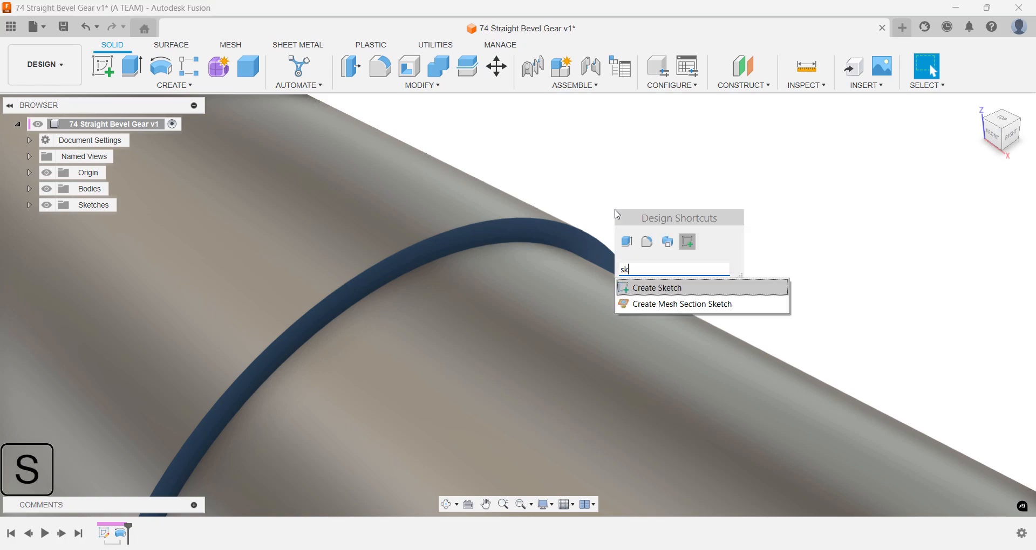
pyautogui.press('Return')
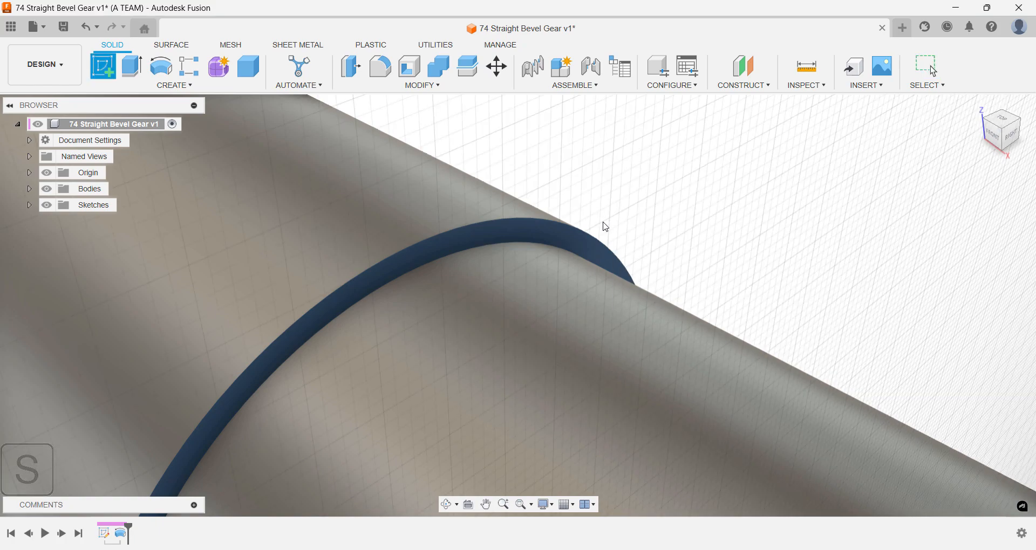
pyautogui.click(587, 242)
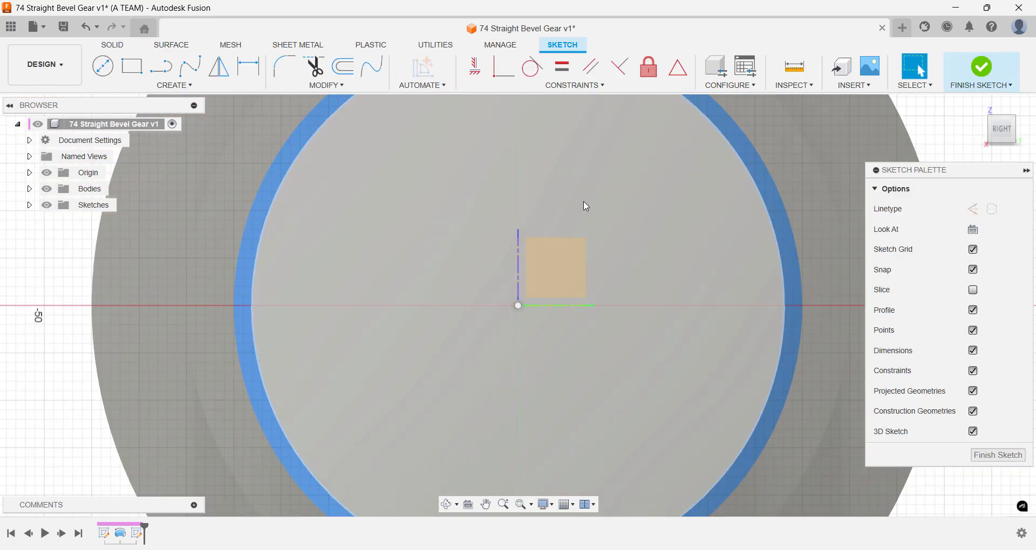
# Try to project the ring face's outer edge into the sketch.
pyautogui.moveTo(573, 177); pyautogui.dragTo(524, 285, button='middle')
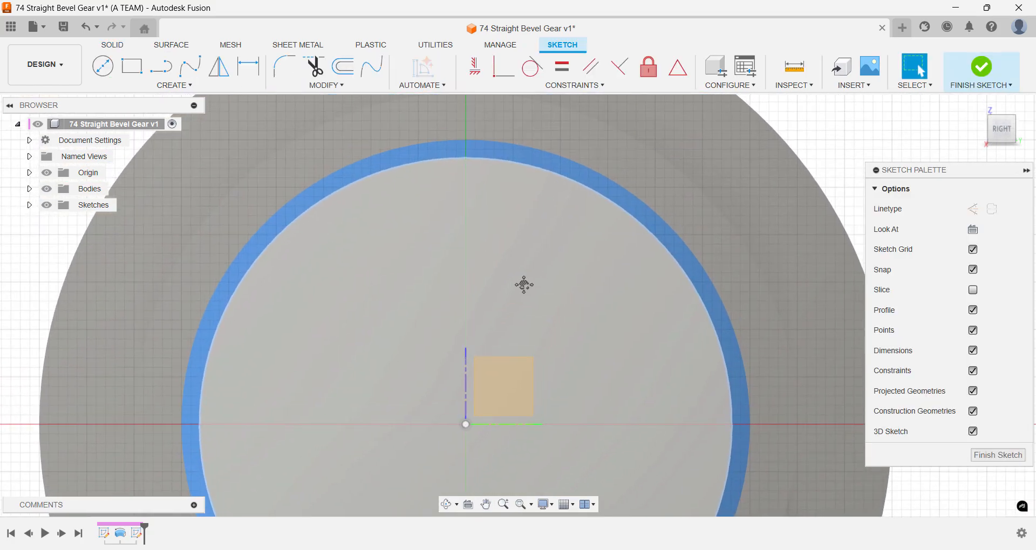
pyautogui.write('s')
pyautogui.write('proj')
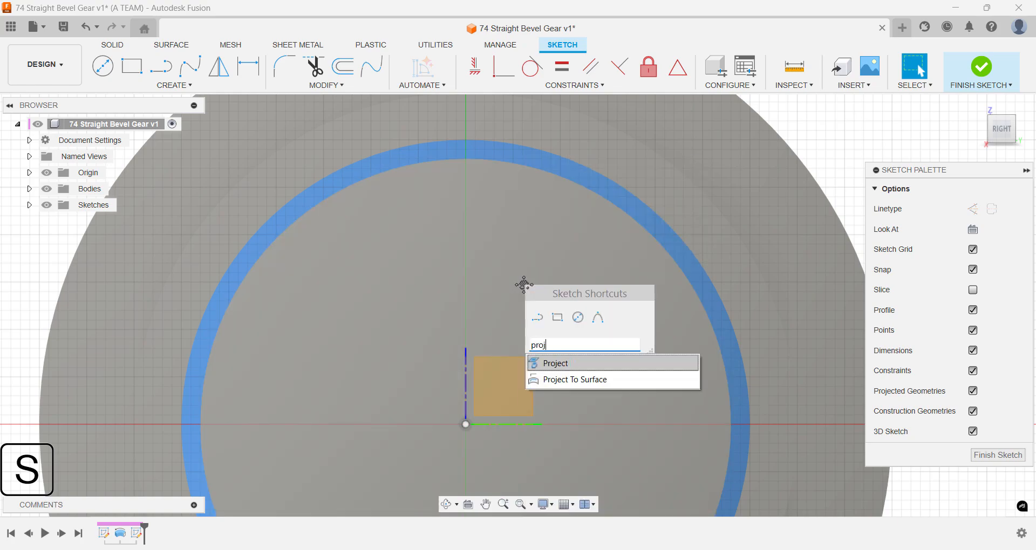
pyautogui.press('Return')
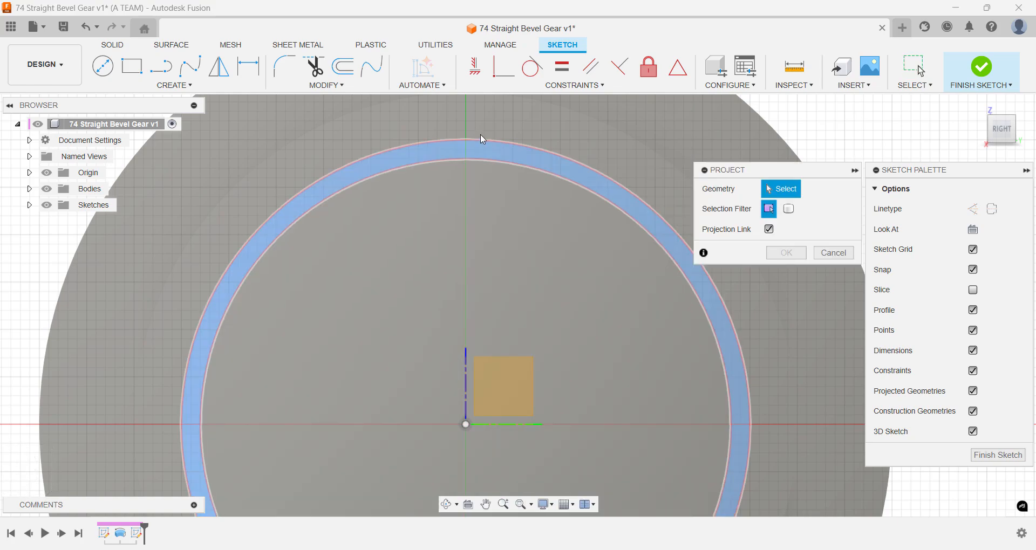
pyautogui.click(478, 142)
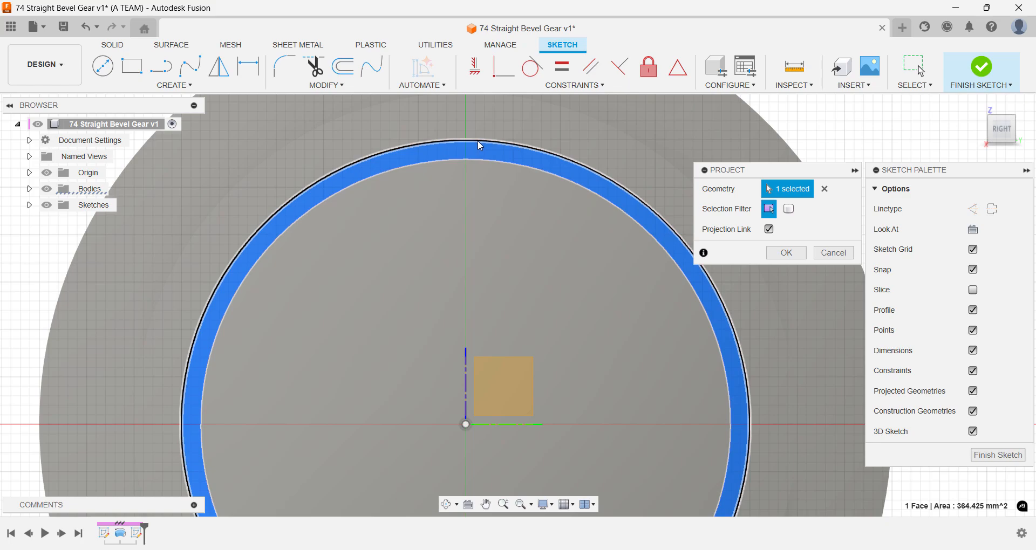
pyautogui.click(478, 141)
pyautogui.press('Return')
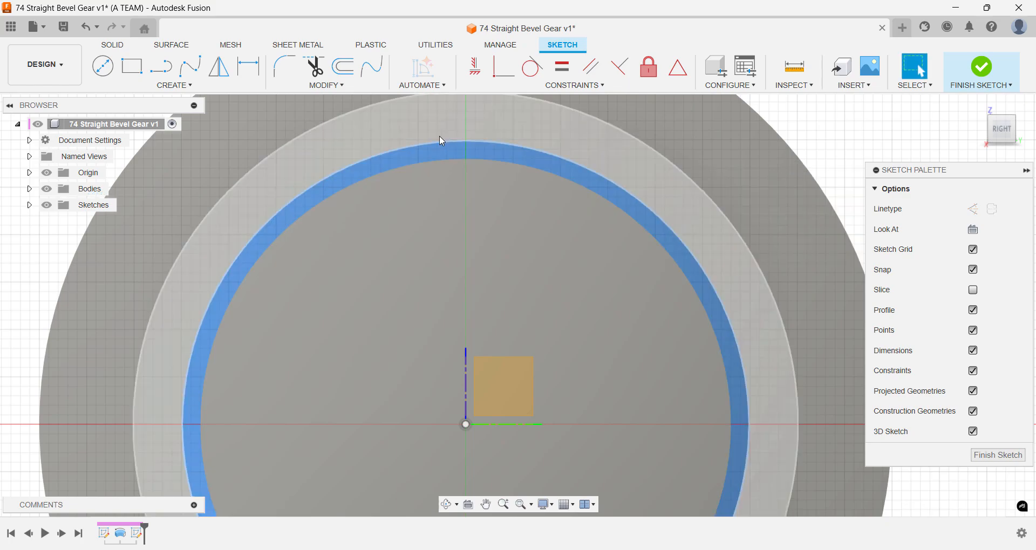
# Project the ring face's outer circular edge into the sketch with the projection link on.
pyautogui.moveTo(422, 202); pyautogui.dragTo(418, 222, button='middle')
pyautogui.scroll(1, 419, 222)
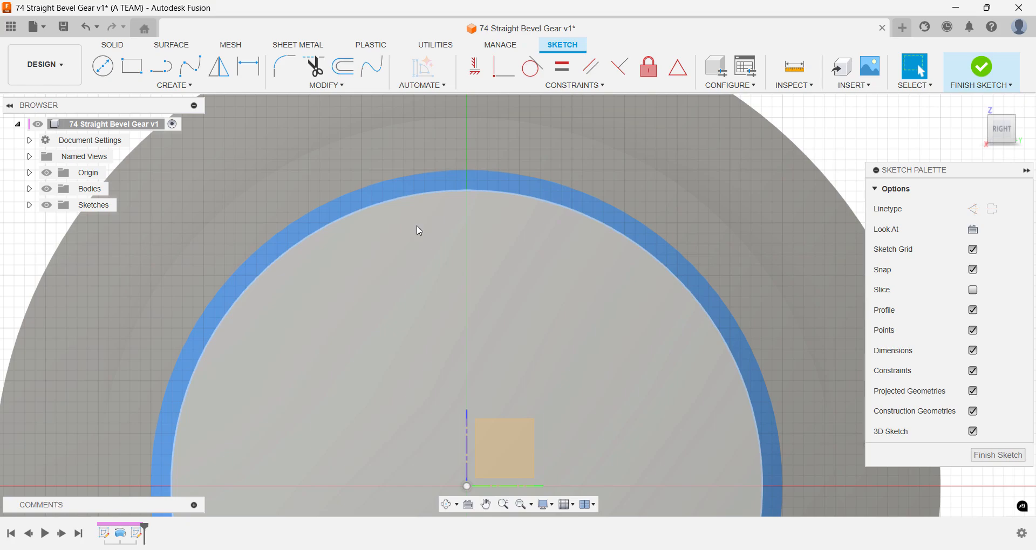
pyautogui.press('p')
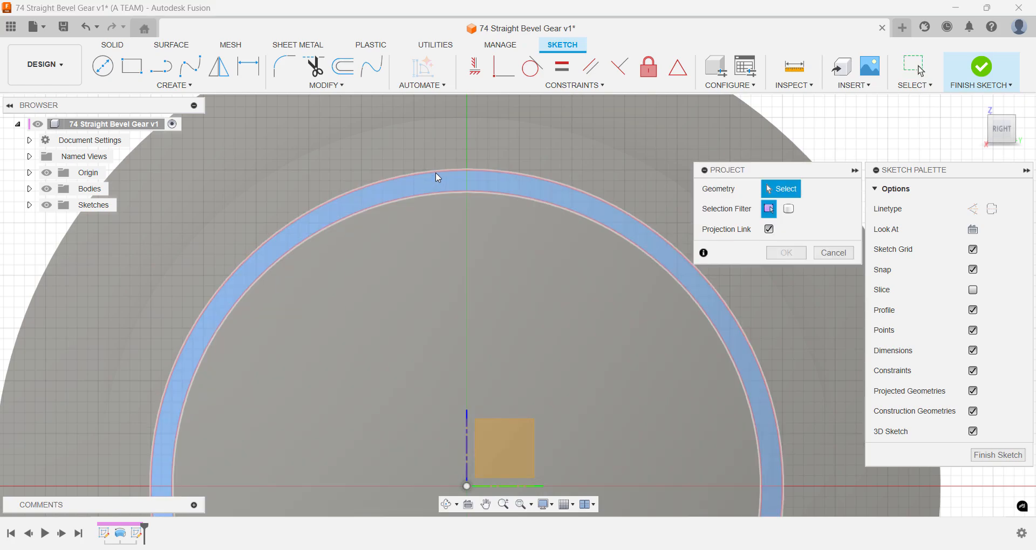
pyautogui.click(440, 174)
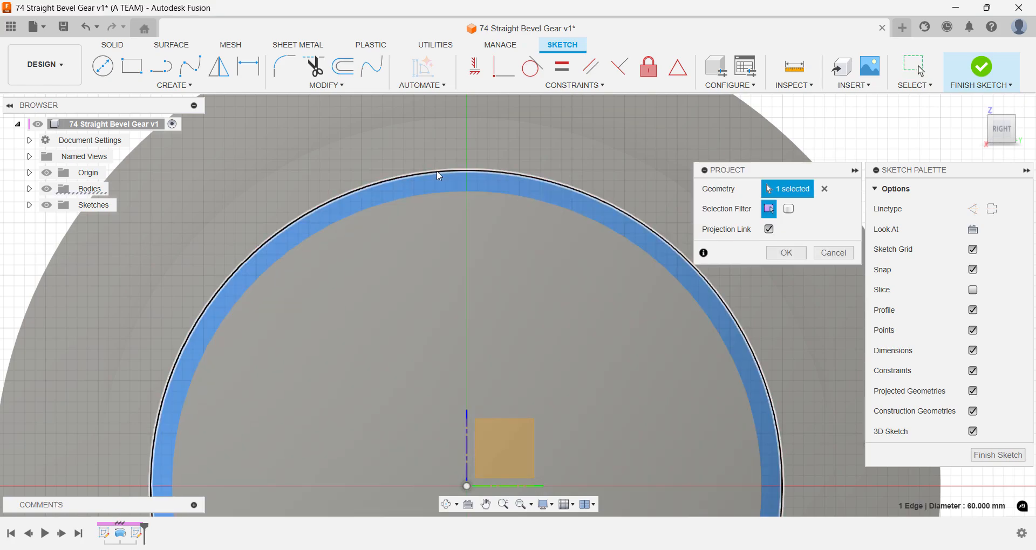
pyautogui.press('Return')
# Sketch a center rectangle 2.5 mm wide and about 10 mm tall, centered on the uppermost point of the projected circle.
pyautogui.scroll(2, 444, 215)
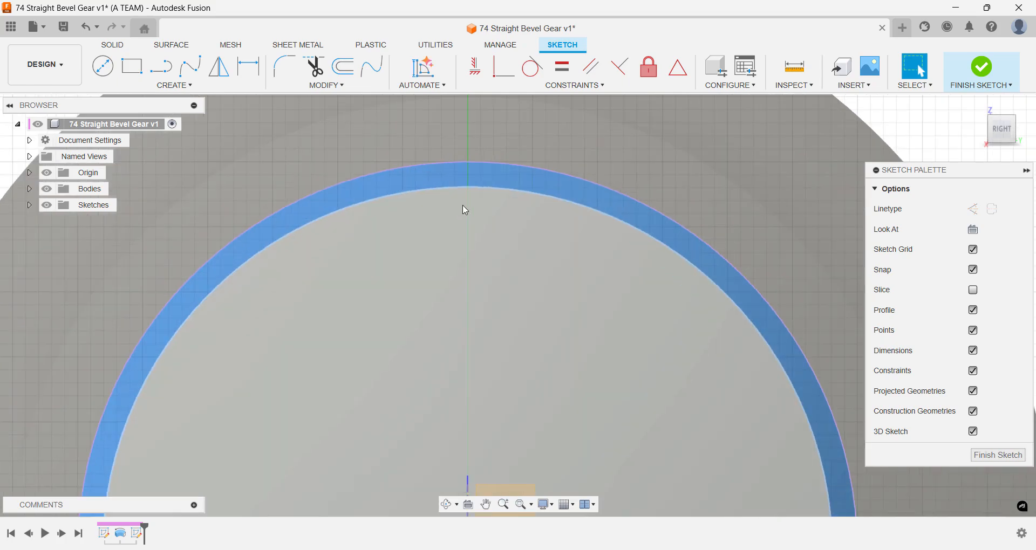
pyautogui.moveTo(462, 209); pyautogui.dragTo(426, 235, button='middle')
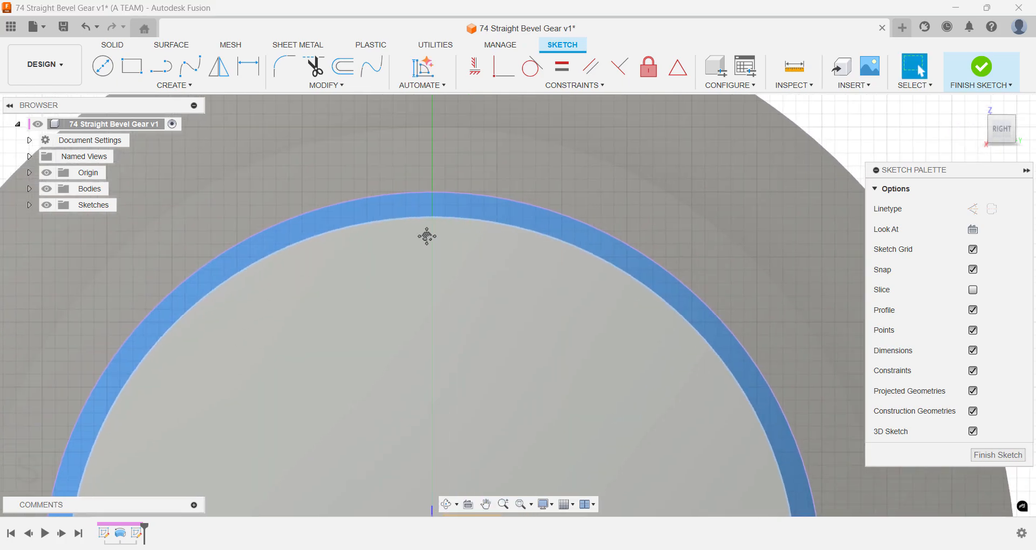
pyautogui.write('scen')
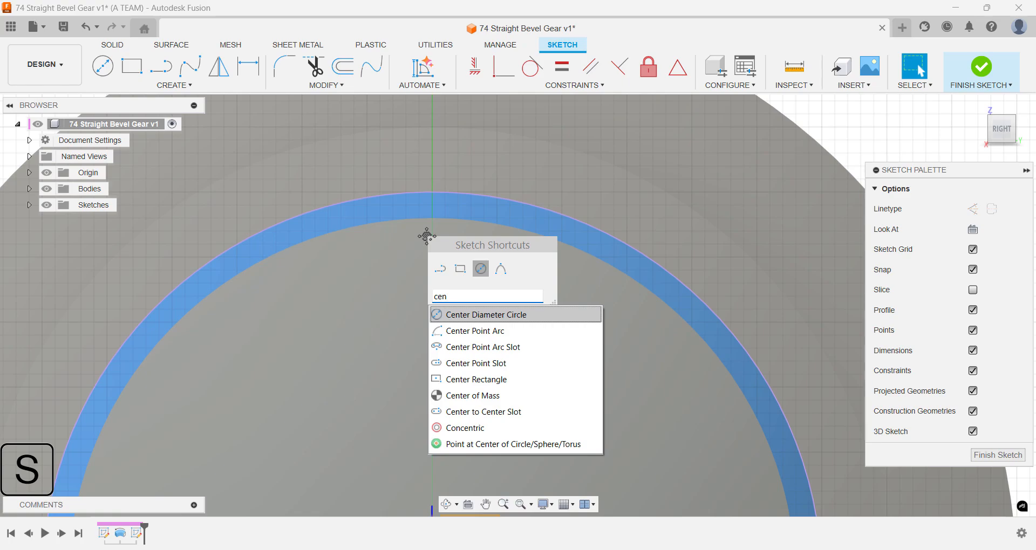
pyautogui.press('Down')
pyautogui.press('Down')
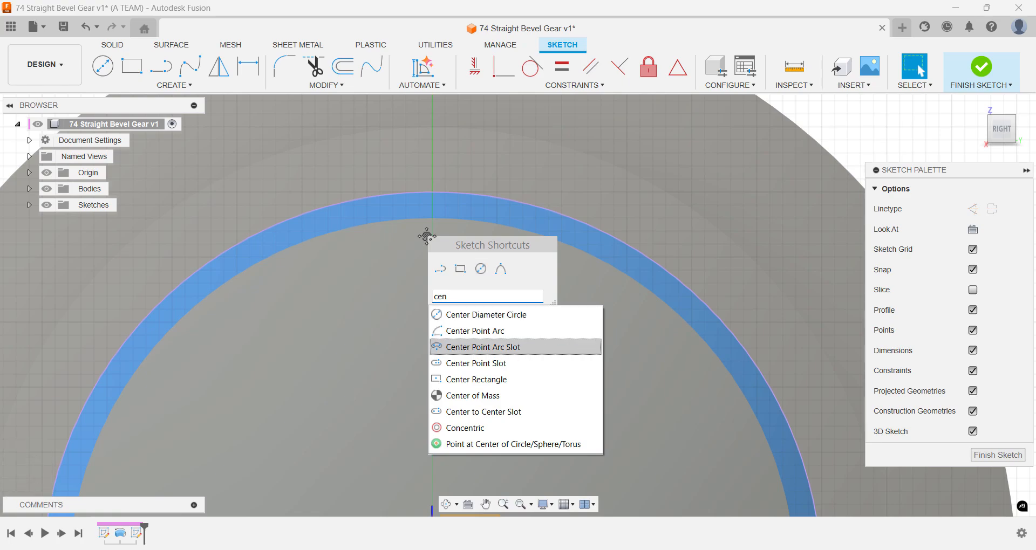
pyautogui.press('Down')
pyautogui.press('Down')
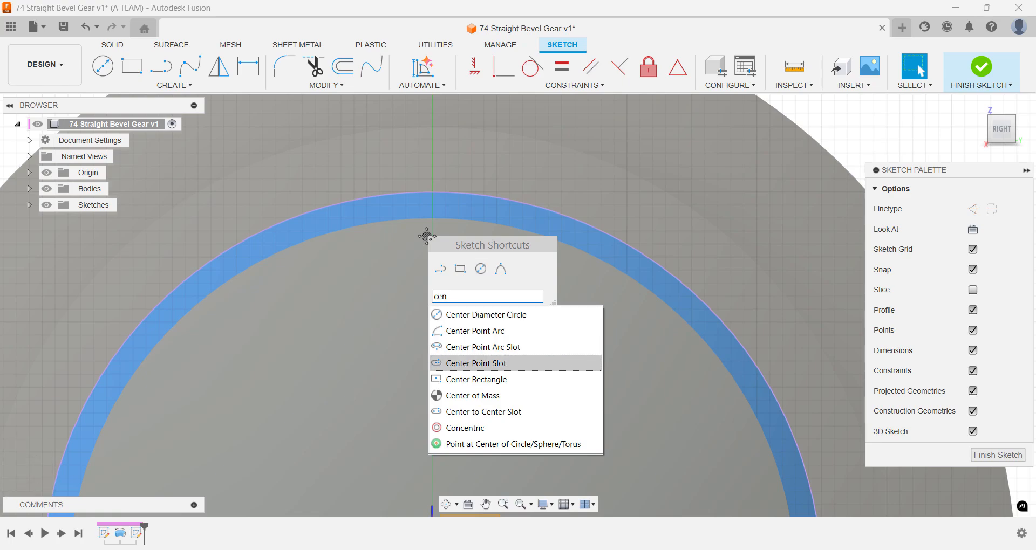
pyautogui.press('Return')
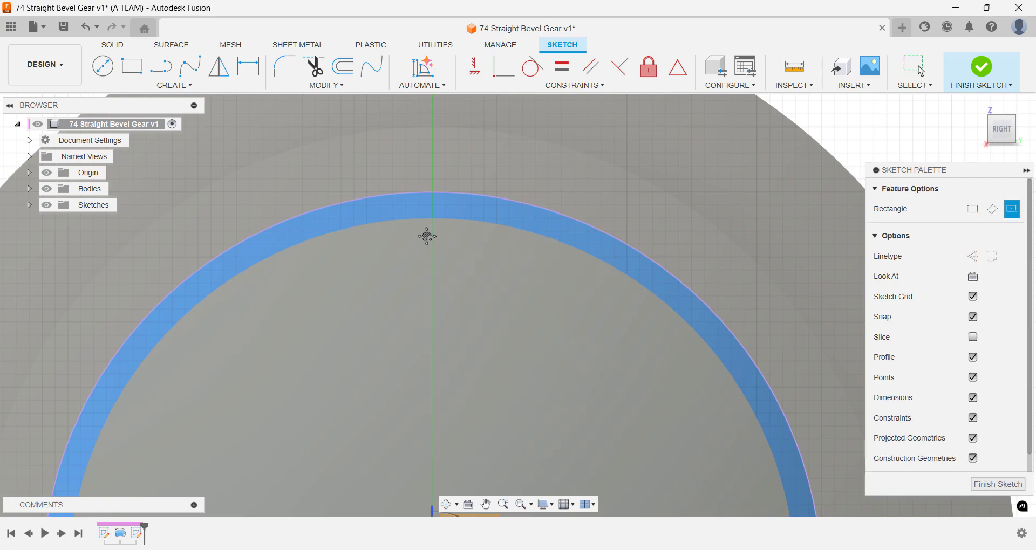
pyautogui.click(433, 192)
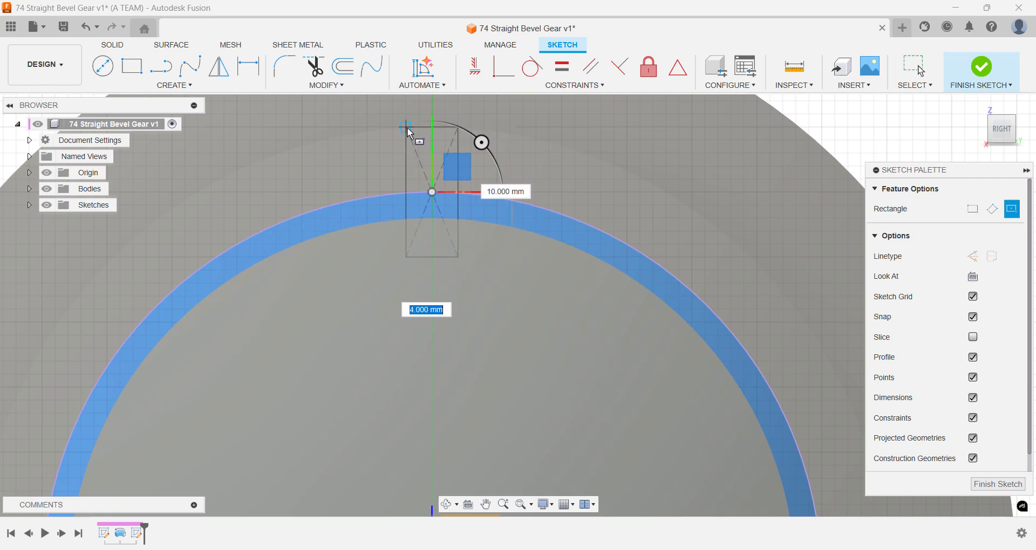
pyautogui.write('2.5')
pyautogui.press('Return')
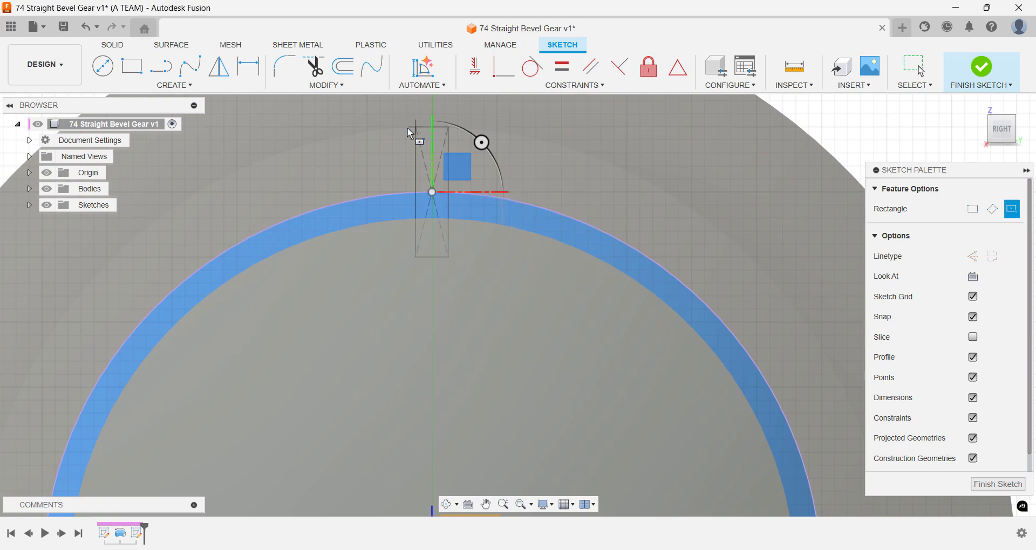
pyautogui.press('Escape')
# Trim away the rectangle's side and lower edges inside the projected circle, keeping the part outside it.
pyautogui.write('s')
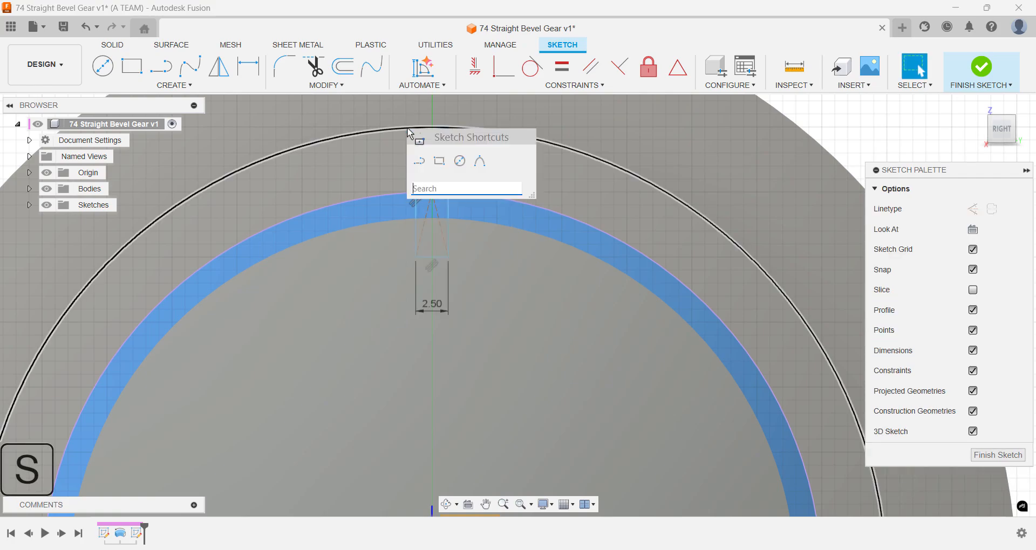
pyautogui.write('trim')
pyautogui.press('Return')
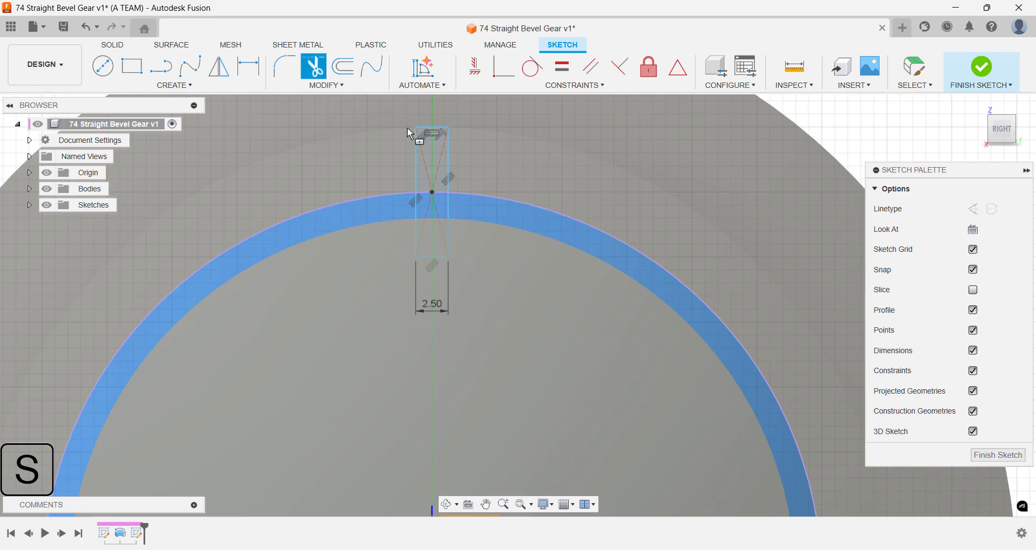
pyautogui.click(416, 208)
pyautogui.click(452, 214)
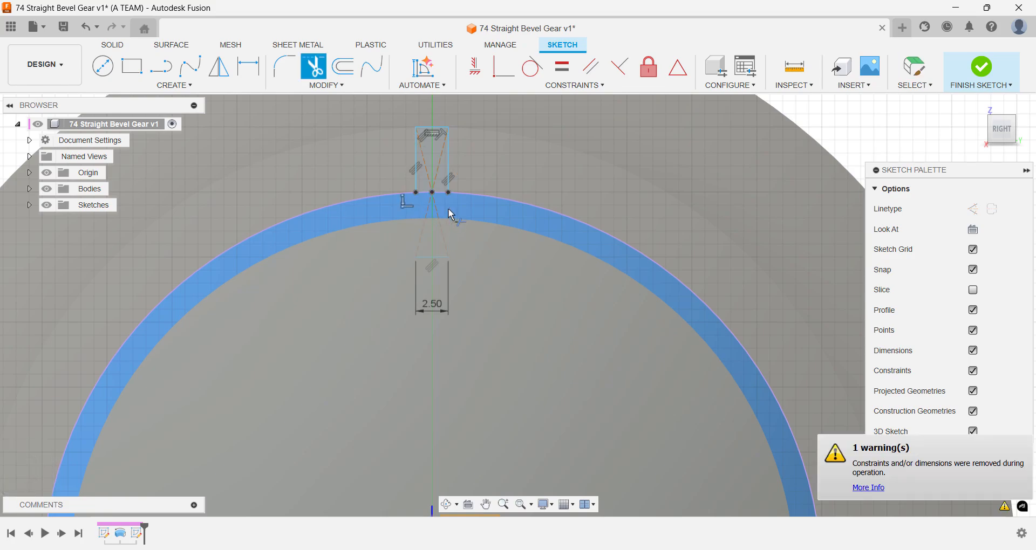
pyautogui.click(447, 259)
# Extrude the trimmed rectangle profile -60 mm along the shaft toward the collar as a new body.
pyautogui.press('e')
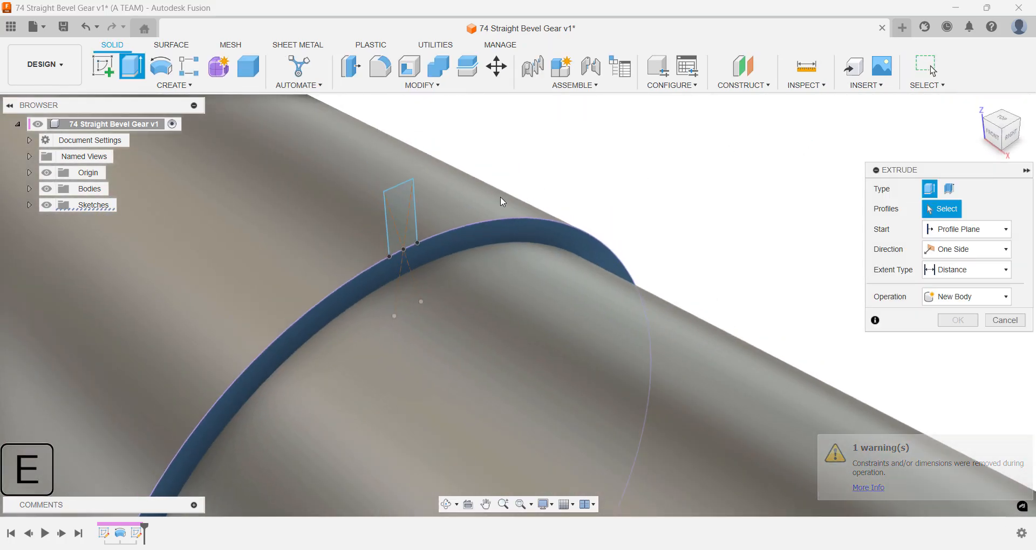
pyautogui.click(409, 211)
pyautogui.scroll(-3, 409, 215)
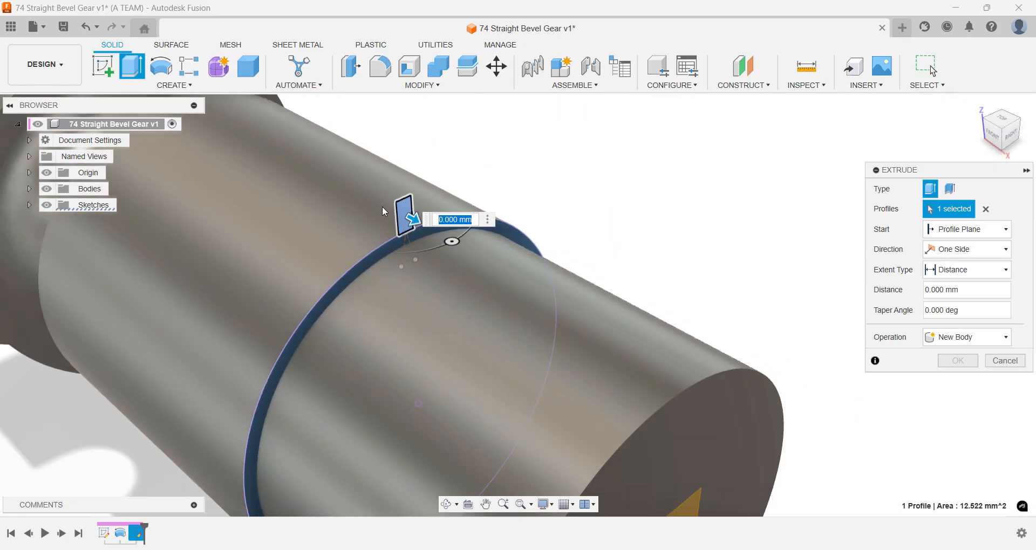
pyautogui.moveTo(366, 215); pyautogui.dragTo(417, 272, button='middle')
pyautogui.scroll(-1, 471, 297)
pyautogui.moveTo(473, 301); pyautogui.dragTo(375, 242)
pyautogui.keyDown('shift'); pyautogui.moveTo(324, 249); pyautogui.dragTo(426, 253, button='middle'); pyautogui.keyUp('shift')
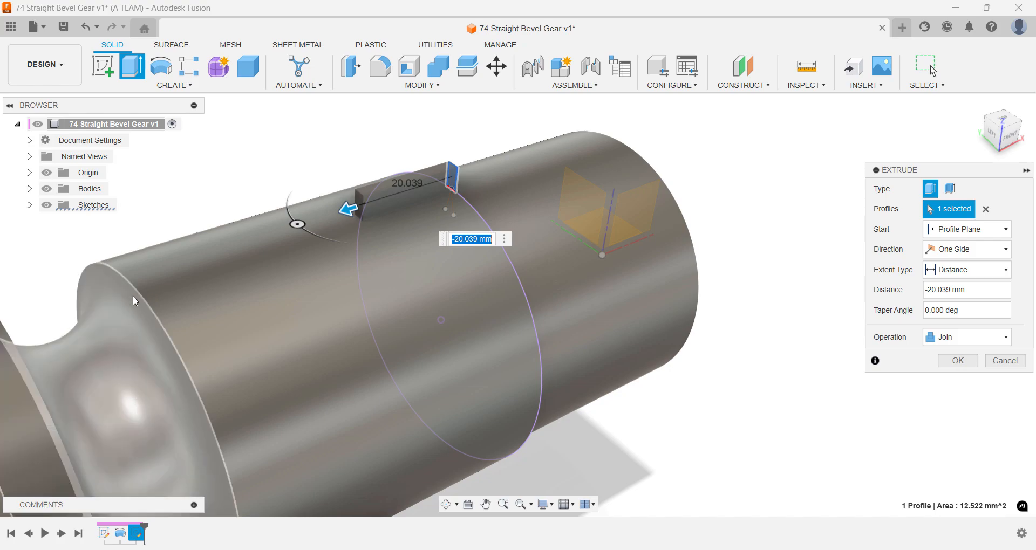
pyautogui.write('-60')
pyautogui.press('Return')
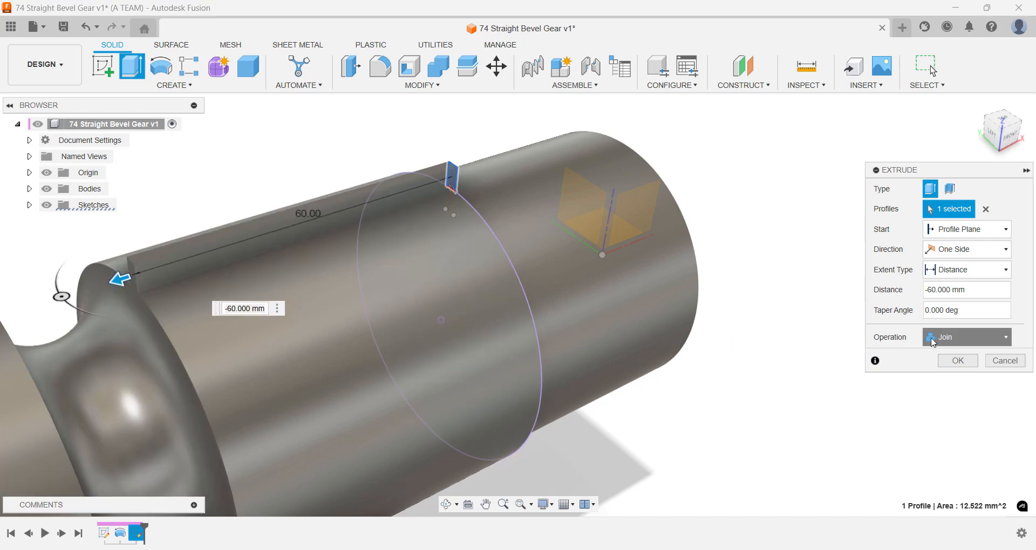
pyautogui.click(966, 337)
pyautogui.click(961, 398)
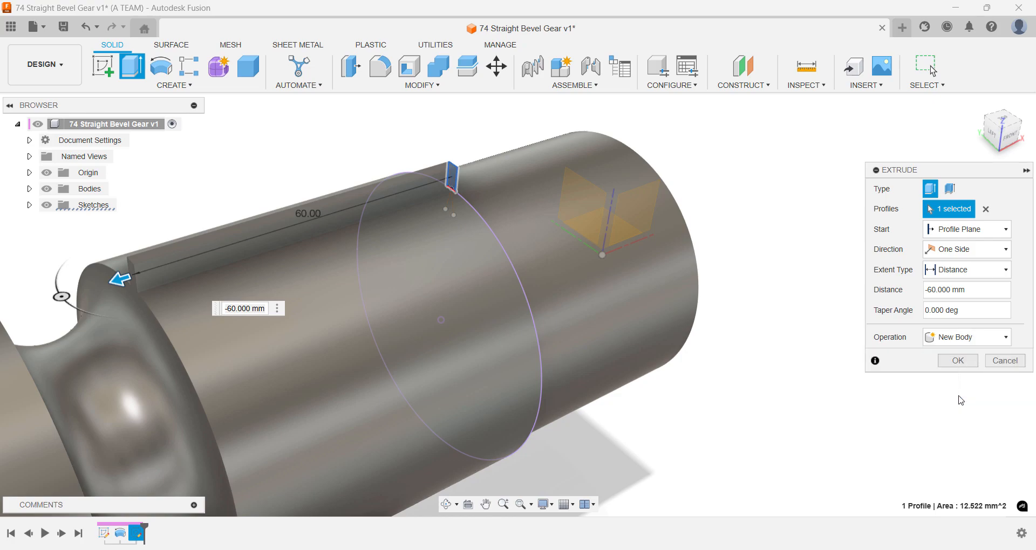
pyautogui.click(958, 360)
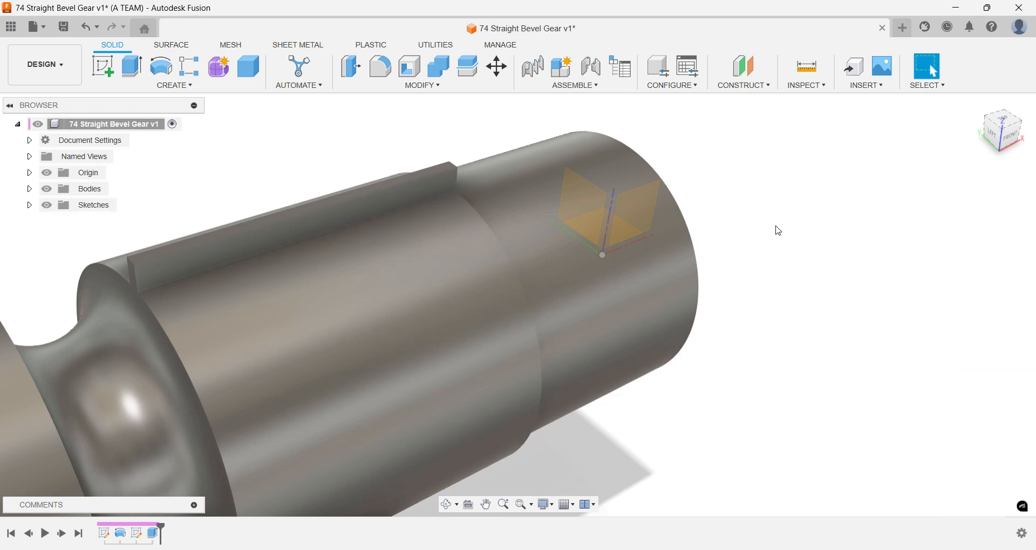
# Apply a full round fillet to the outer long face of the extruded tooth.
pyautogui.press('f')
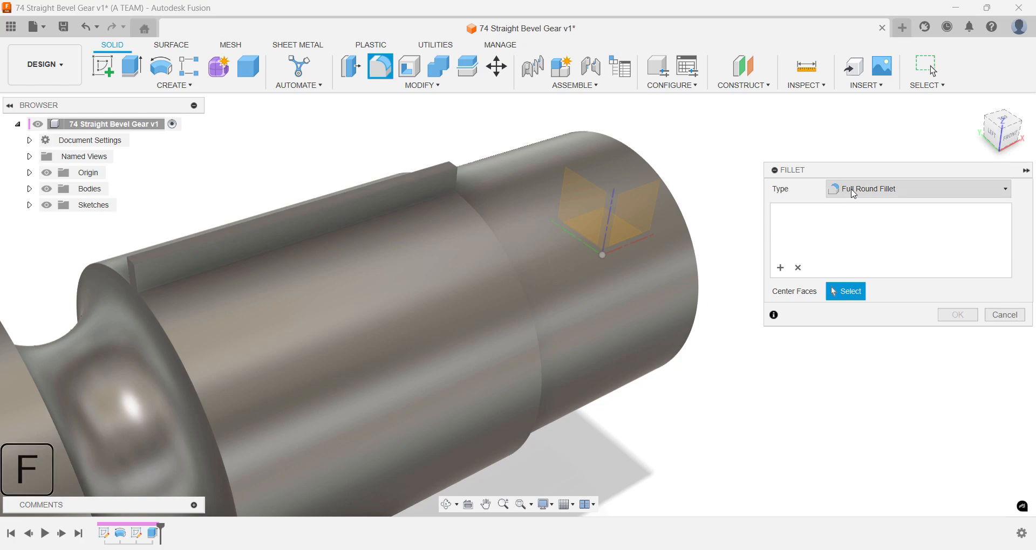
pyautogui.click(448, 170)
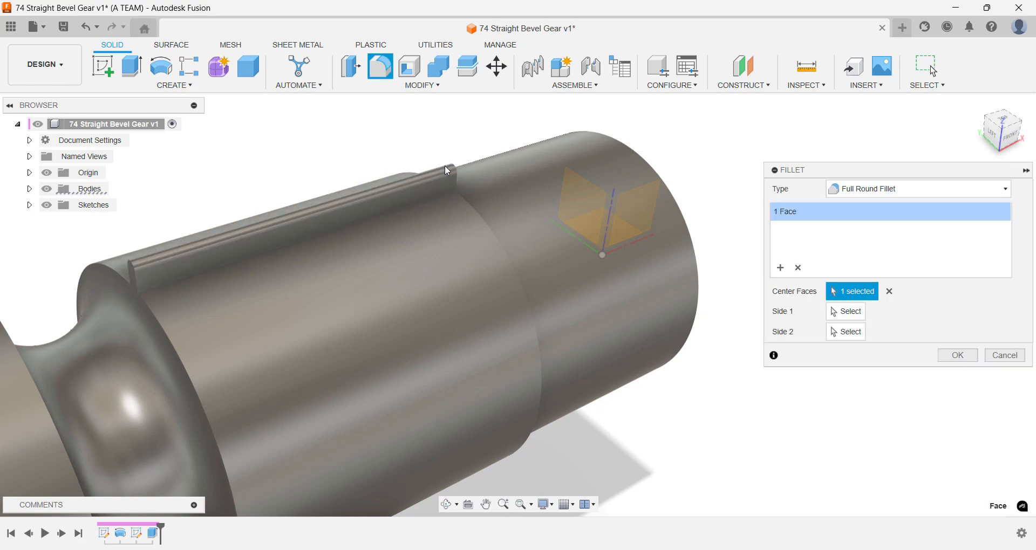
pyautogui.press('Return')
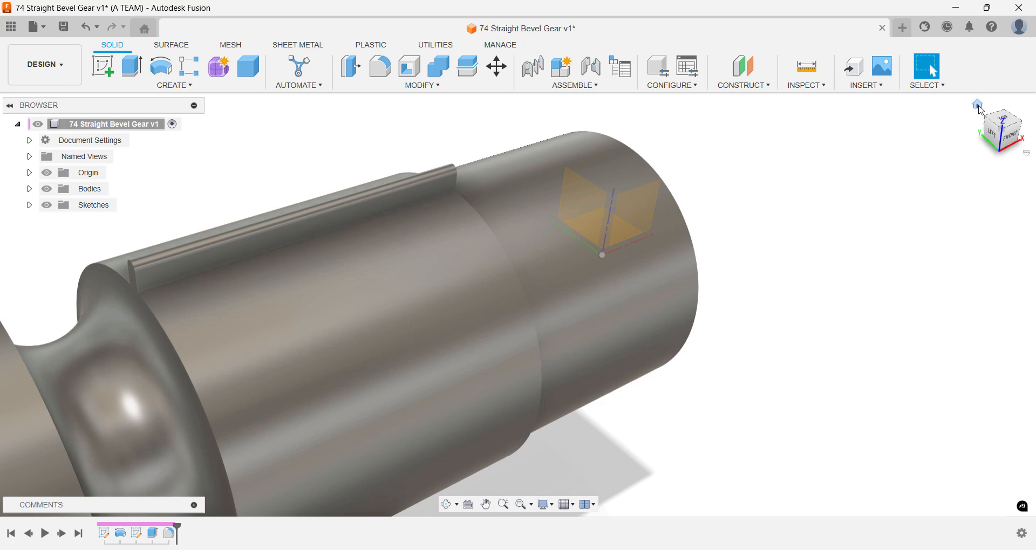
# Circular-pattern the tooth body around the shaft's X axis with full distribution and a quantity of 30.
pyautogui.click(979, 106)
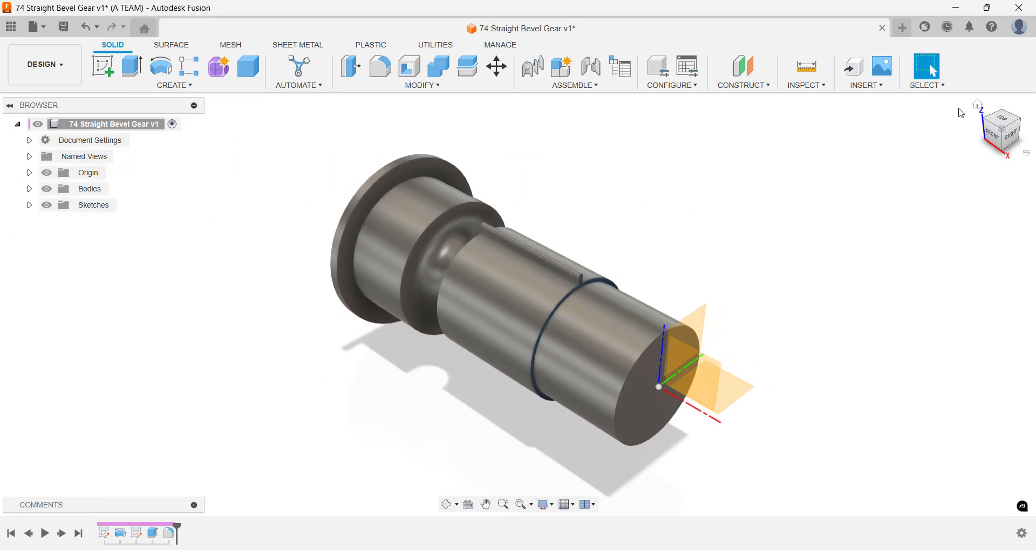
pyautogui.write('s')
pyautogui.write('cir')
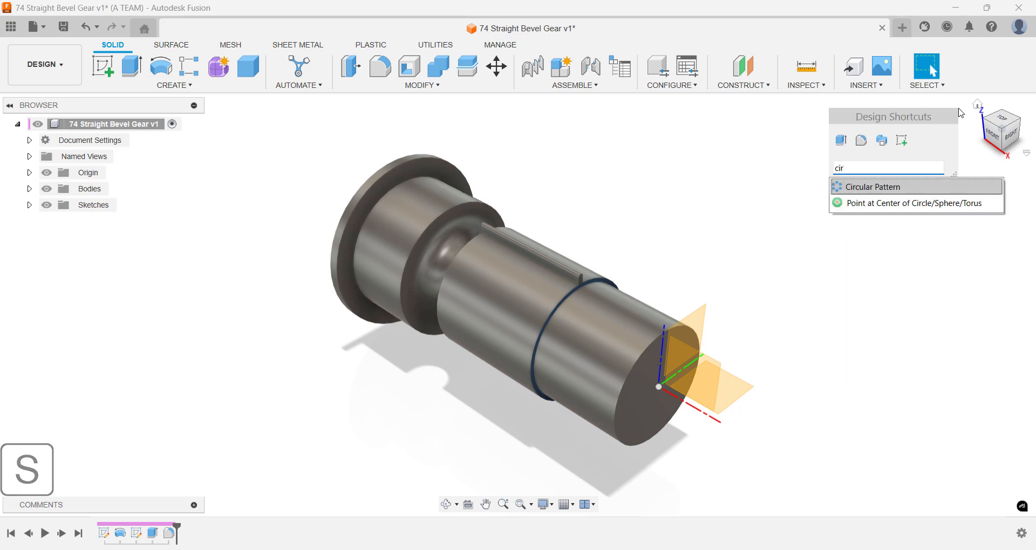
pyautogui.press('Return')
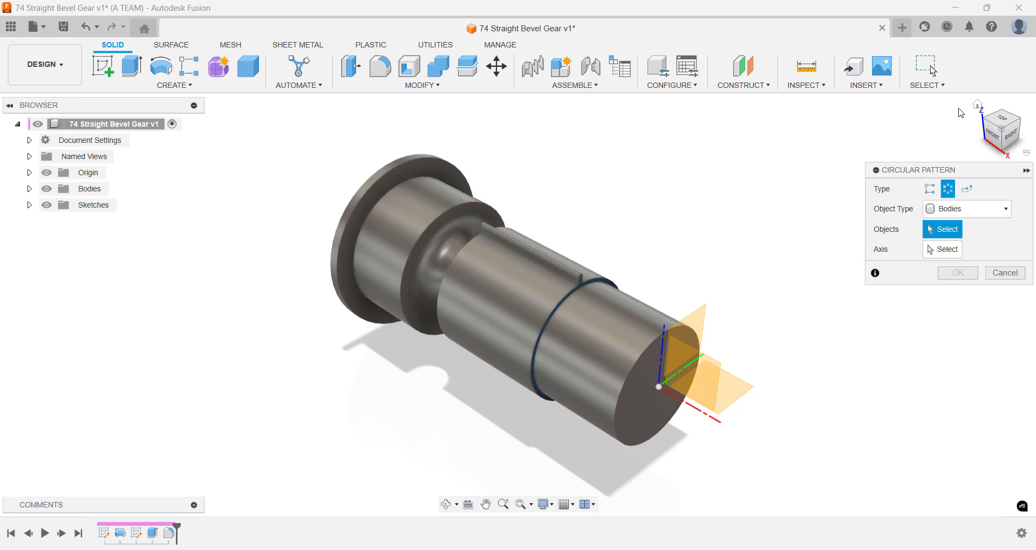
pyautogui.click(566, 268)
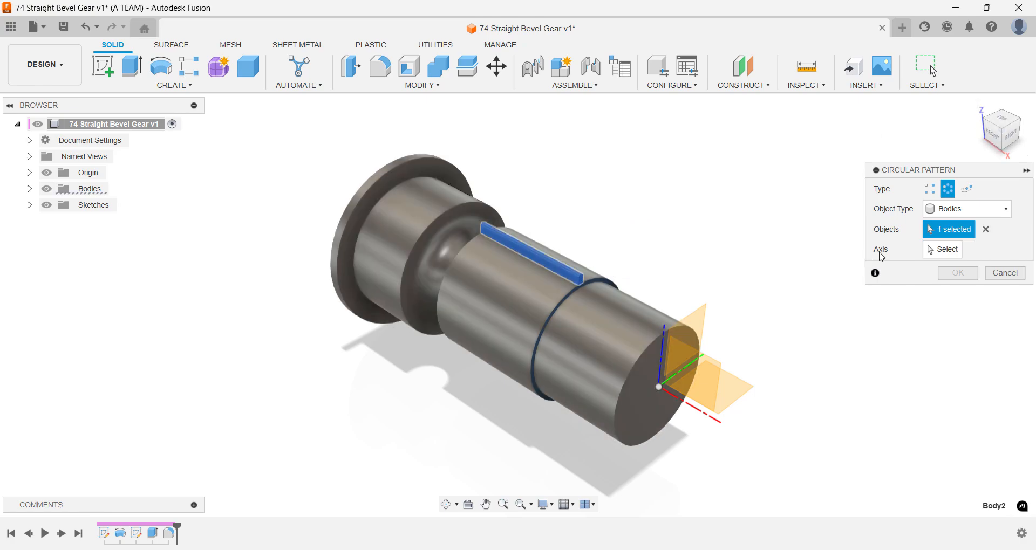
pyautogui.click(881, 253)
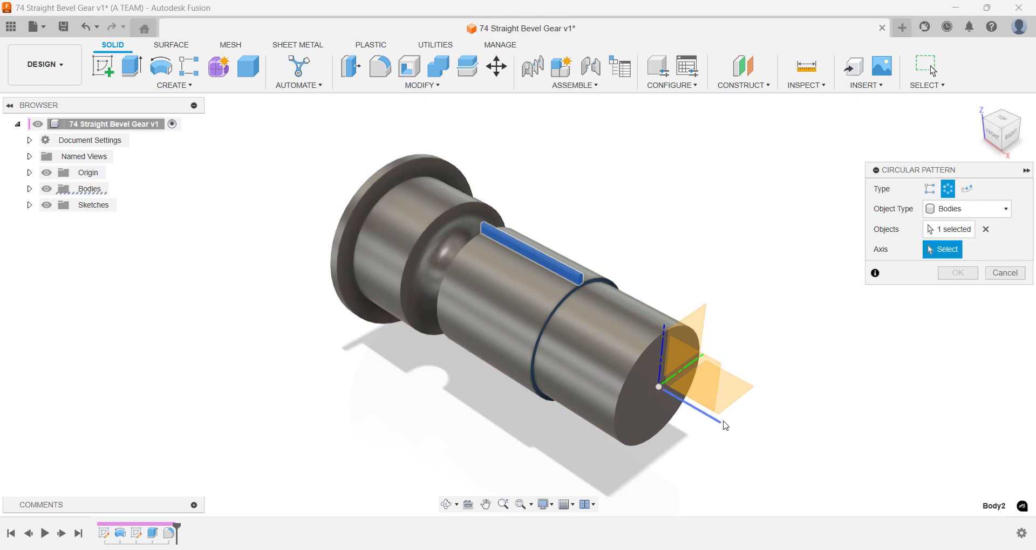
pyautogui.click(728, 422)
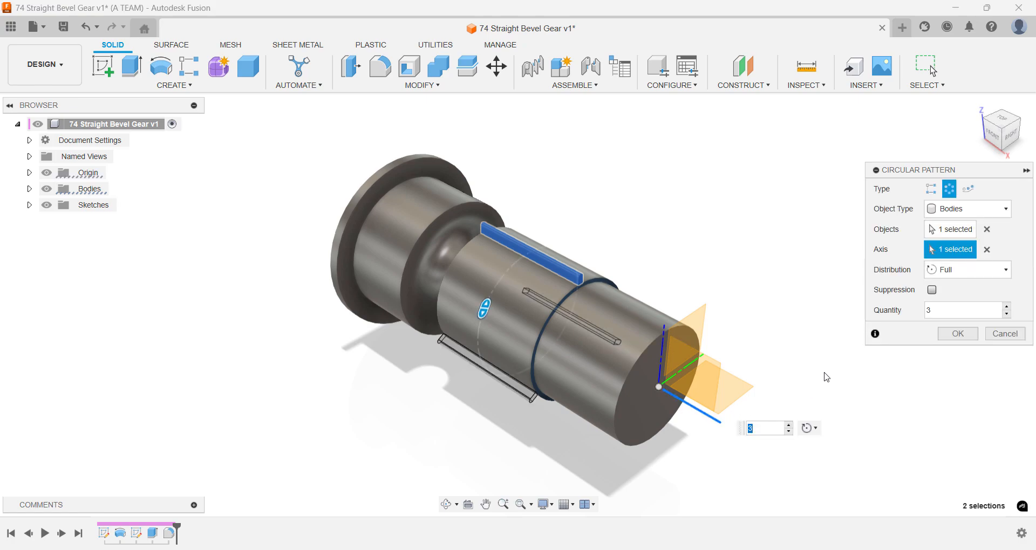
pyautogui.click(936, 313)
pyautogui.write('18')
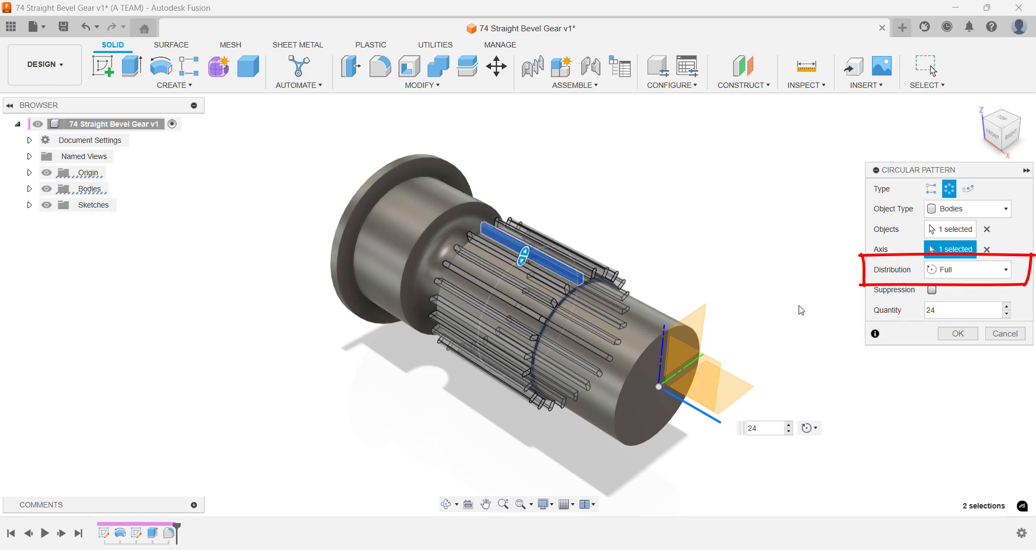
pyautogui.write('30')
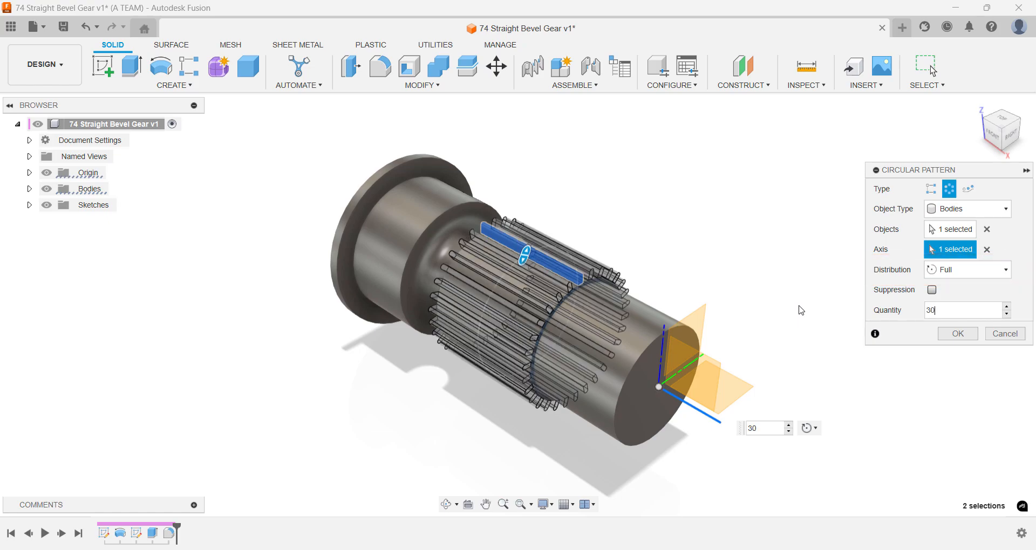
pyautogui.press('Return')
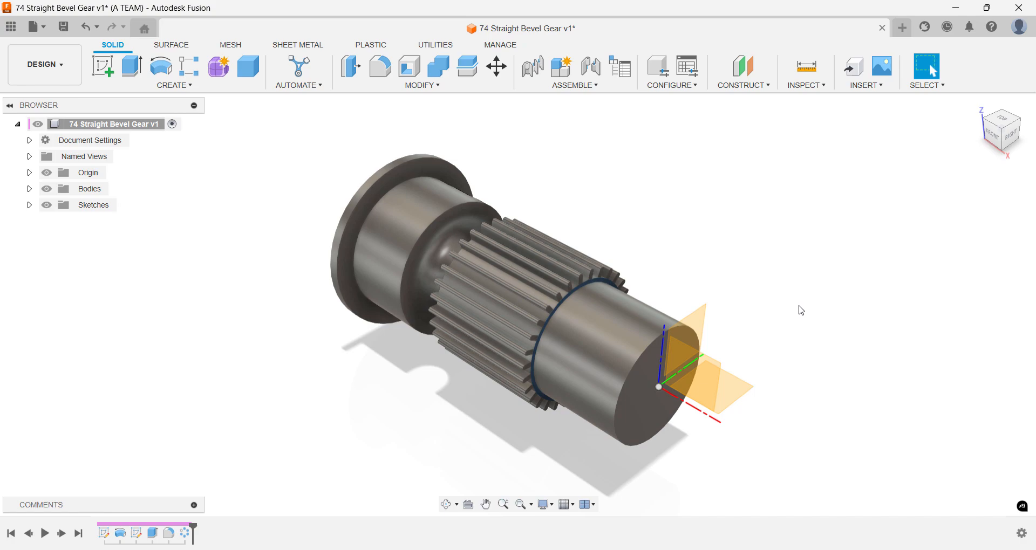
# Measure the diameter of the outer circular edge on the shaft's large flange end face.
pyautogui.click(983, 122)
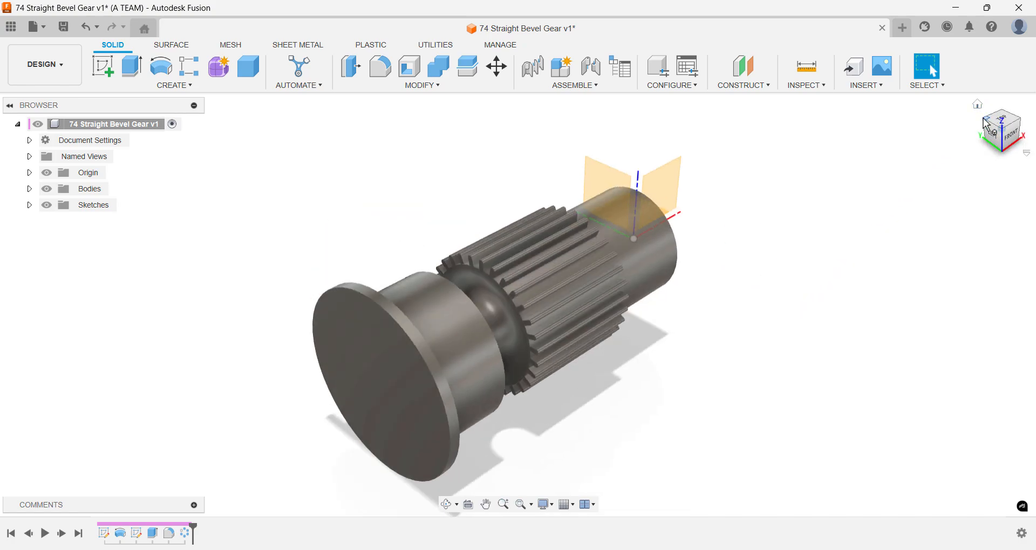
pyautogui.click(980, 108)
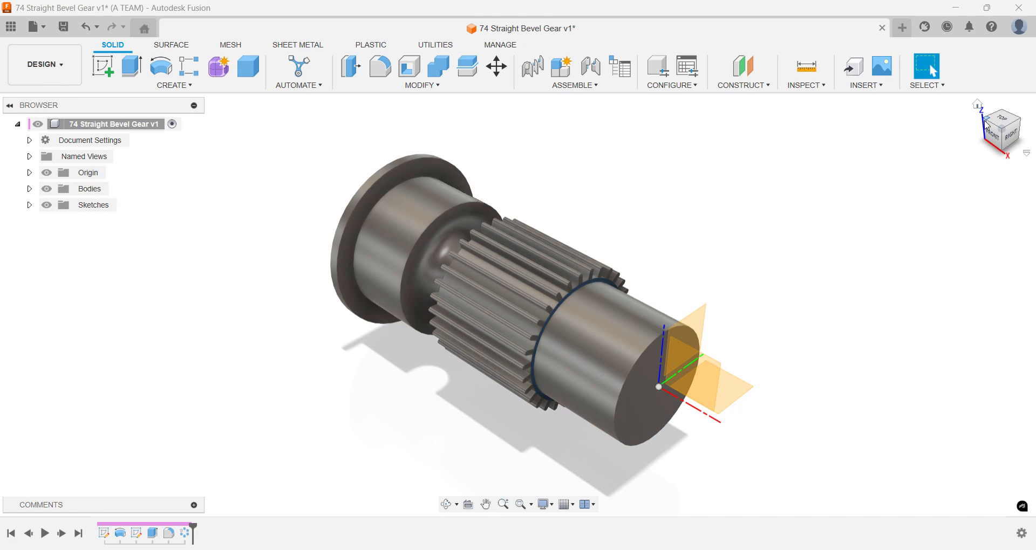
pyautogui.click(984, 123)
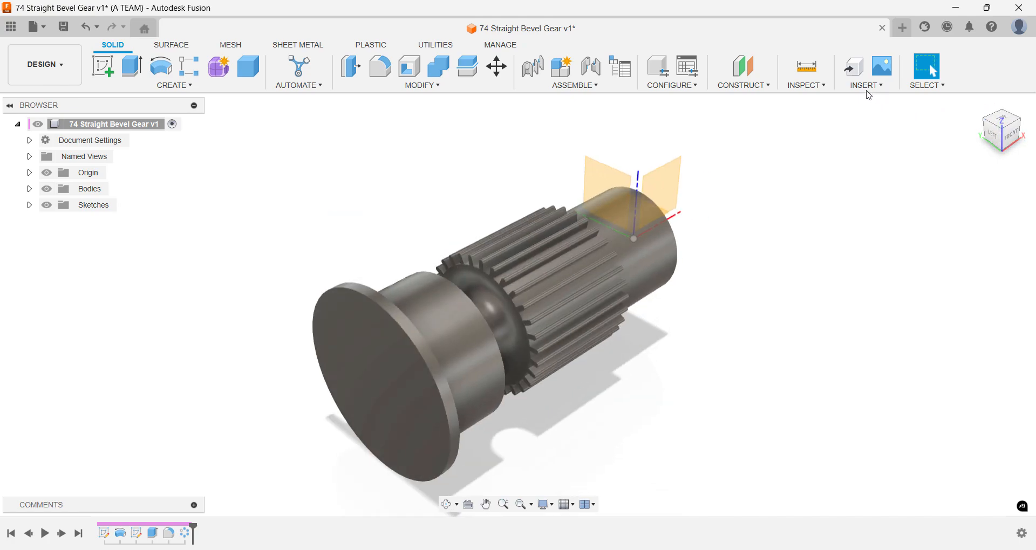
pyautogui.click(806, 66)
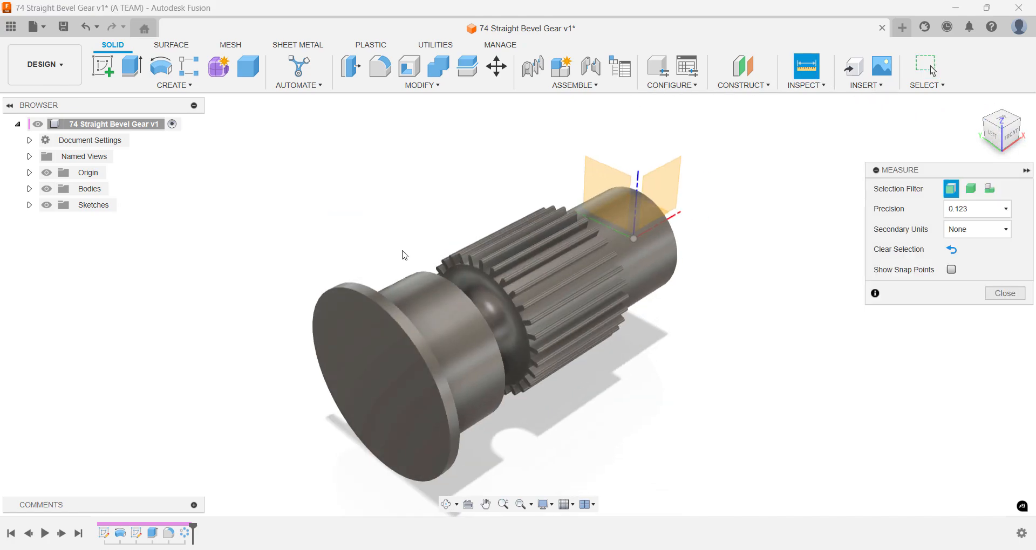
pyautogui.click(357, 294)
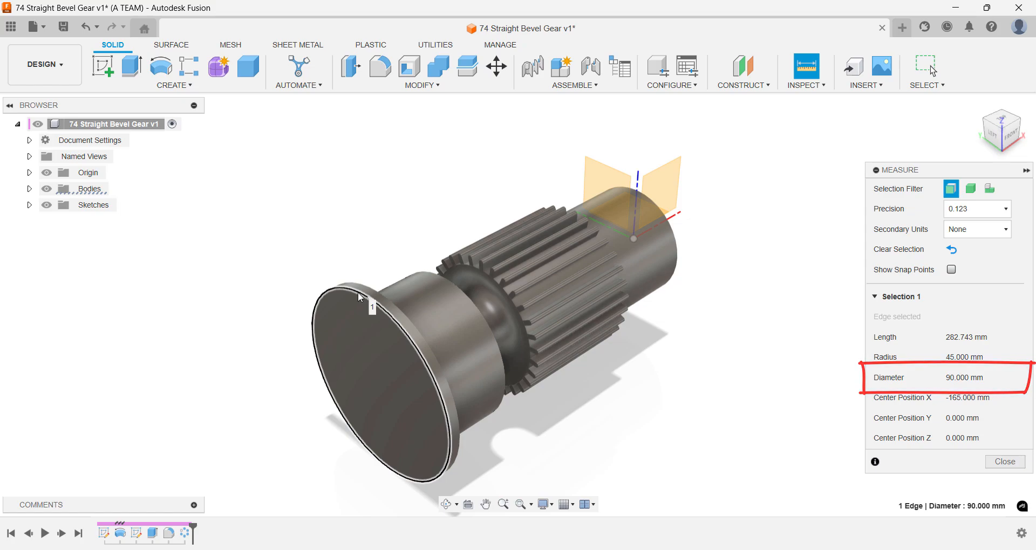
pyautogui.press('Escape')
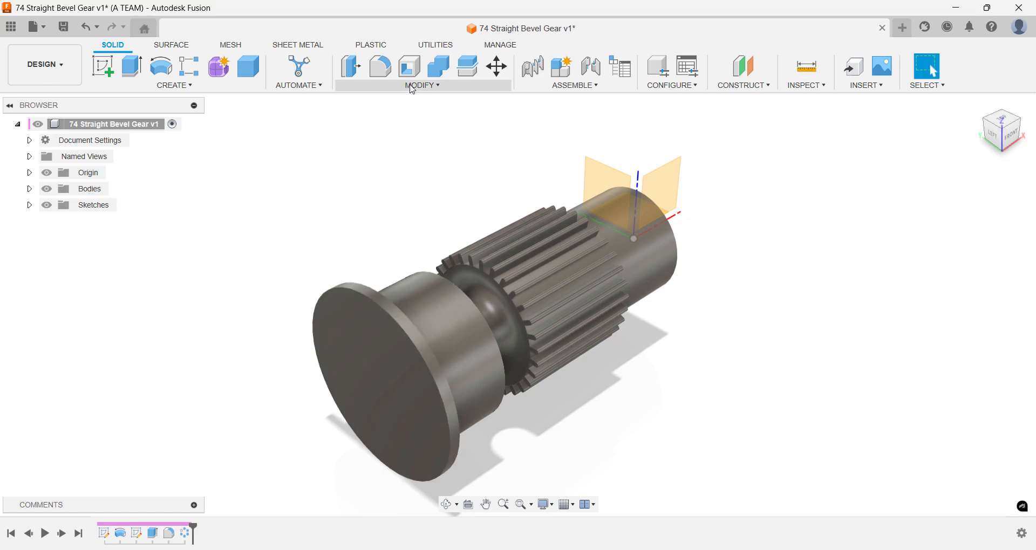
# Run the Python SpurGear sample script from Scripts and Add-Ins.
pyautogui.click(436, 50)
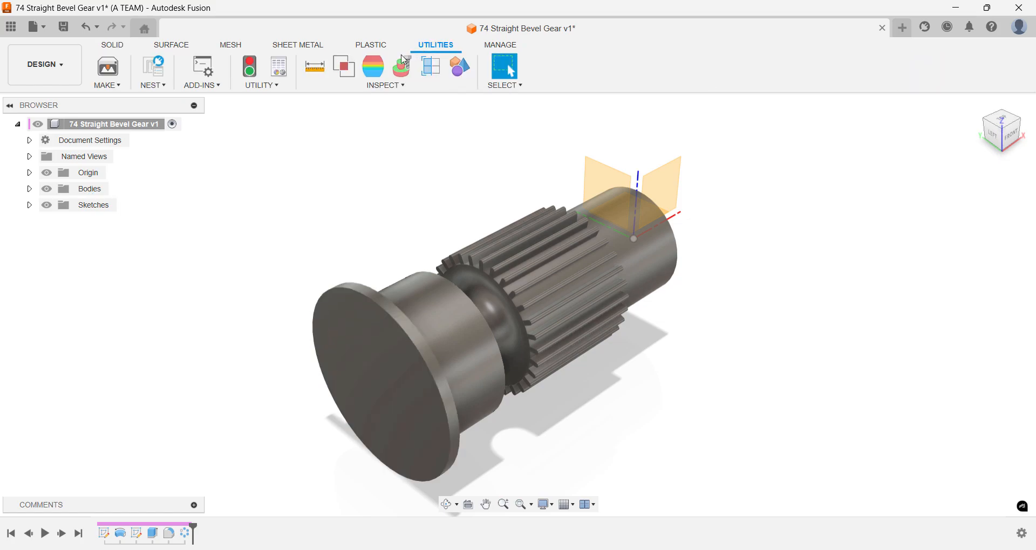
pyautogui.click(281, 86)
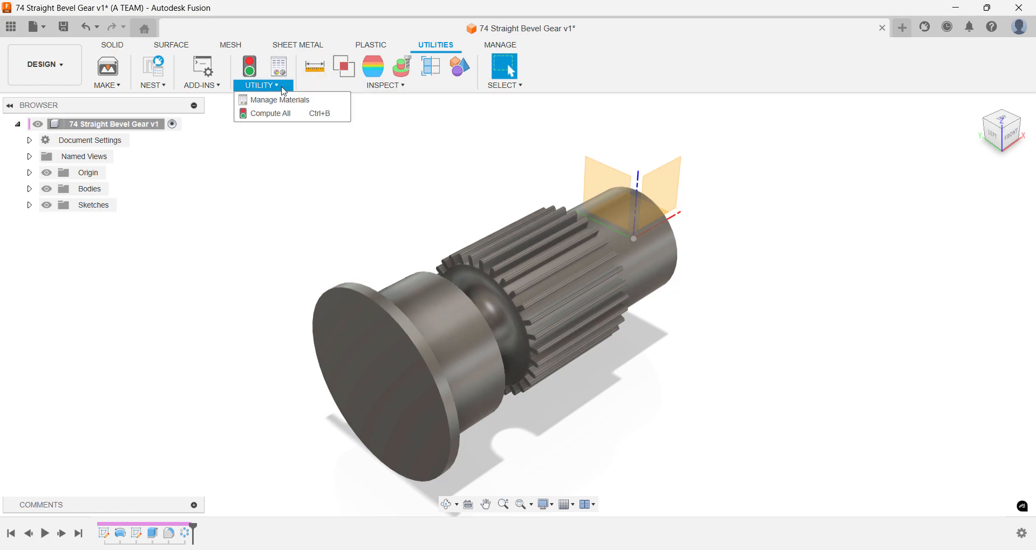
pyautogui.click(218, 87)
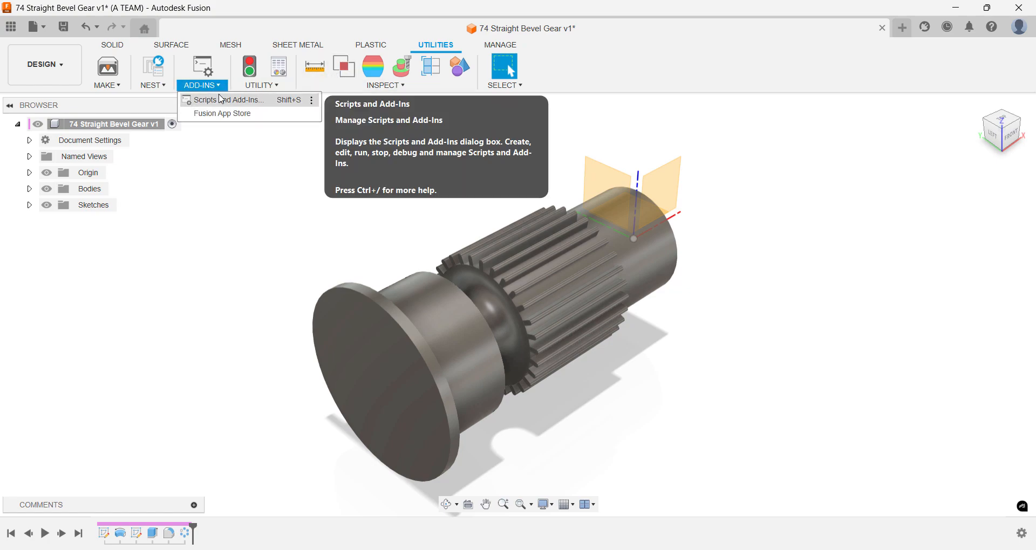
pyautogui.click(222, 99)
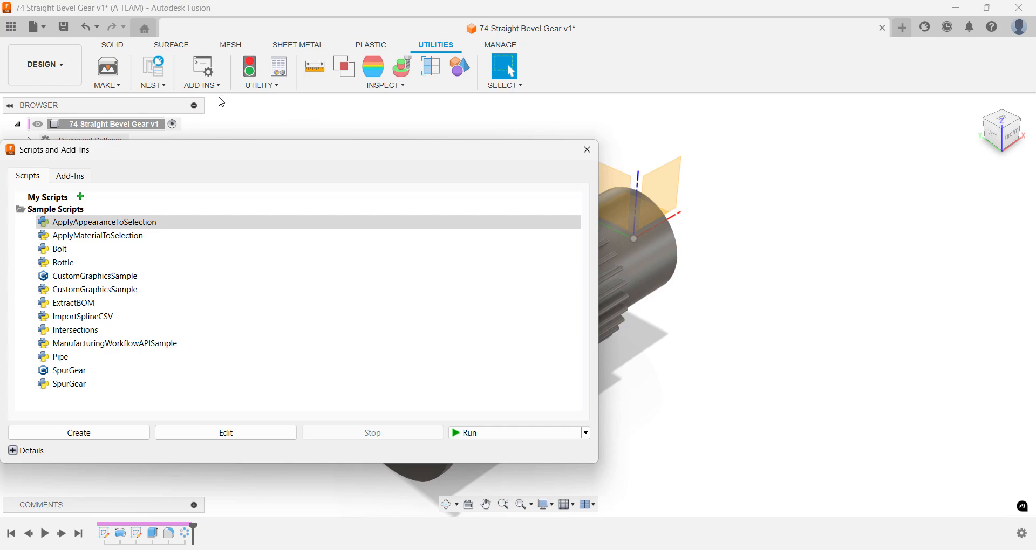
pyautogui.click(61, 385)
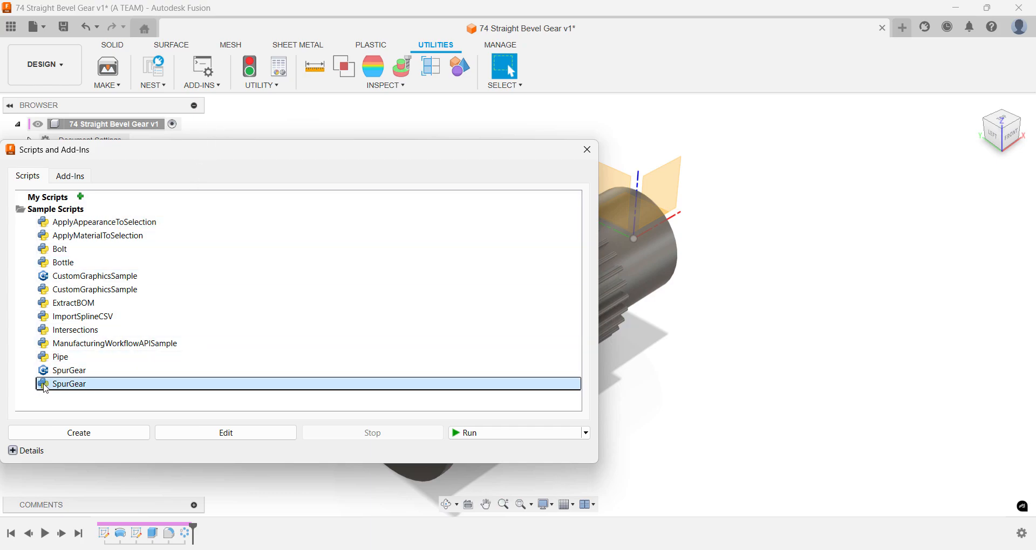
pyautogui.click(463, 435)
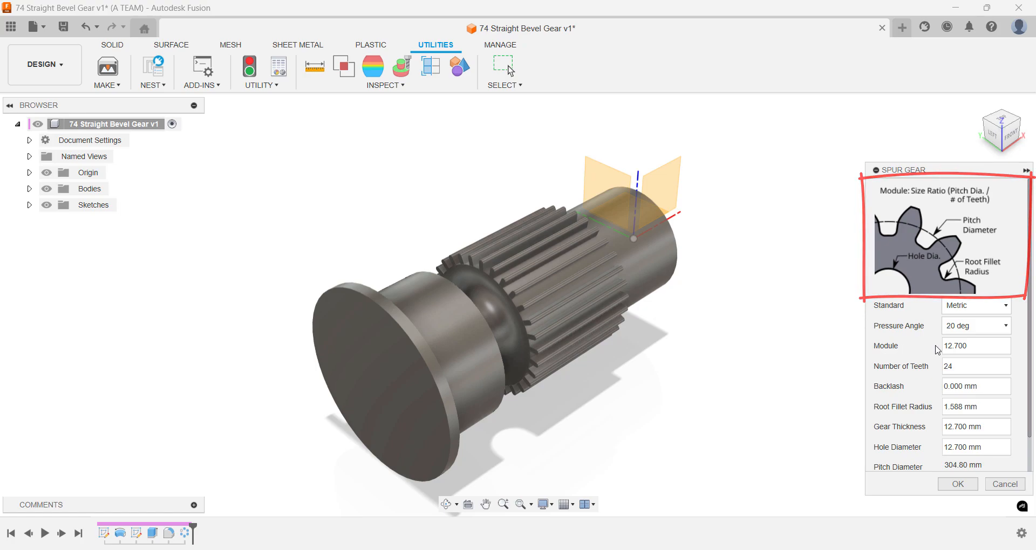
# Generate a metric spur gear with module 4, keeping 24 teeth and a 20 deg pressure angle.
pyautogui.moveTo(945, 166); pyautogui.dragTo(893, 100)
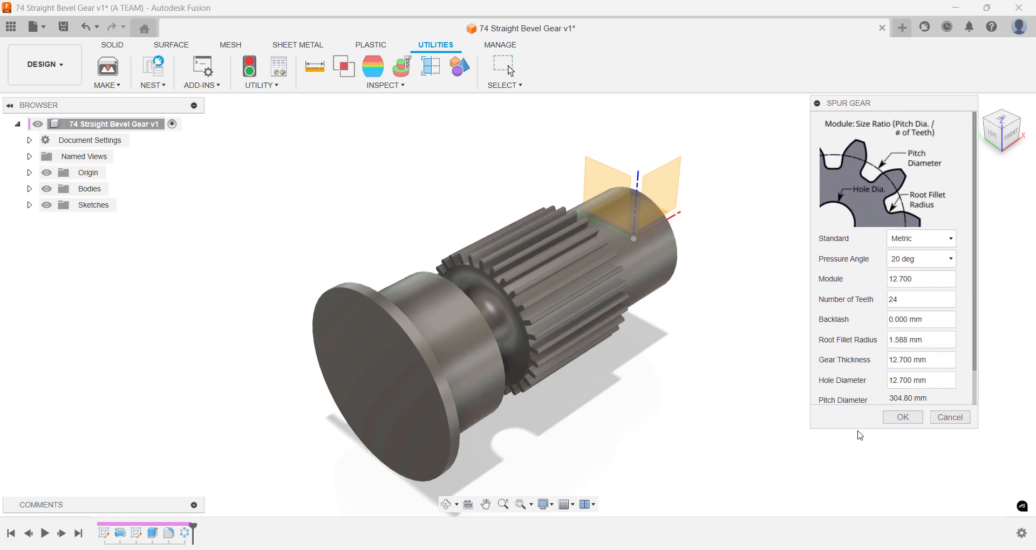
pyautogui.moveTo(858, 428); pyautogui.dragTo(858, 481)
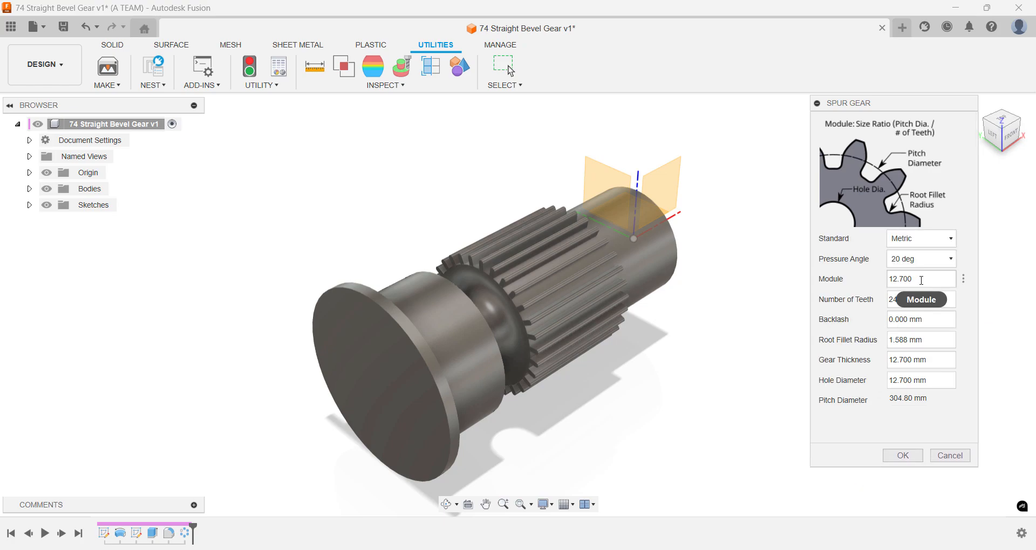
pyautogui.moveTo(923, 279); pyautogui.dragTo(849, 282)
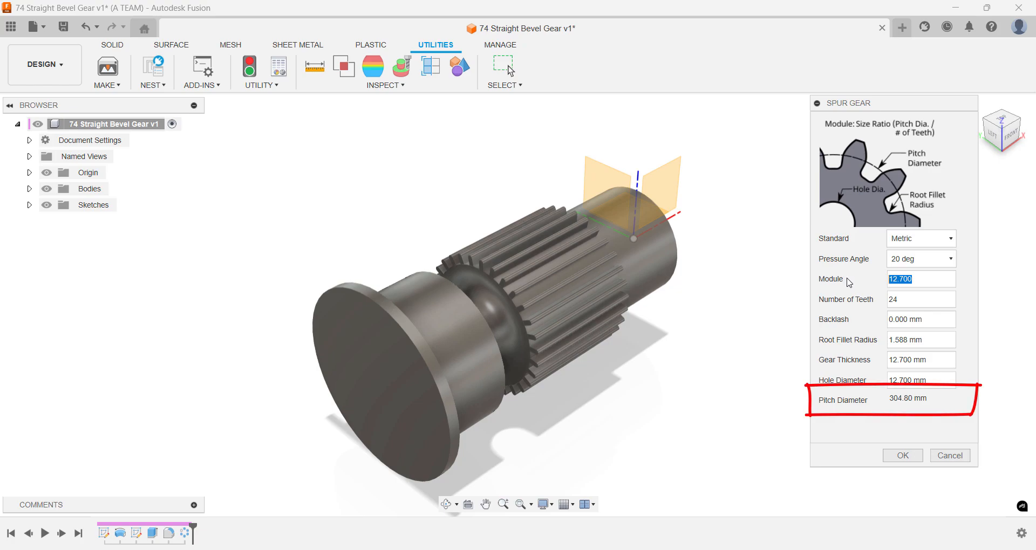
pyautogui.write('4')
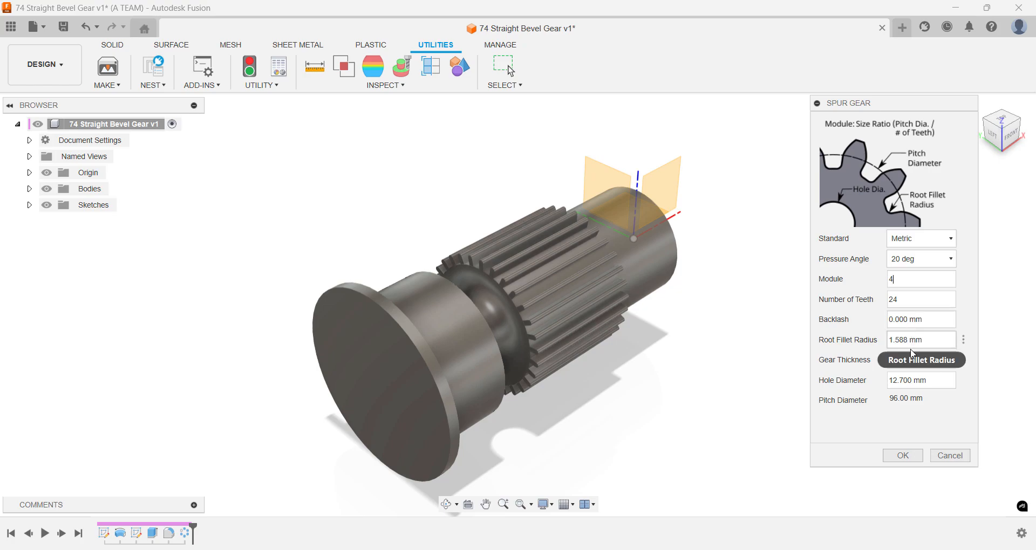
pyautogui.click(903, 456)
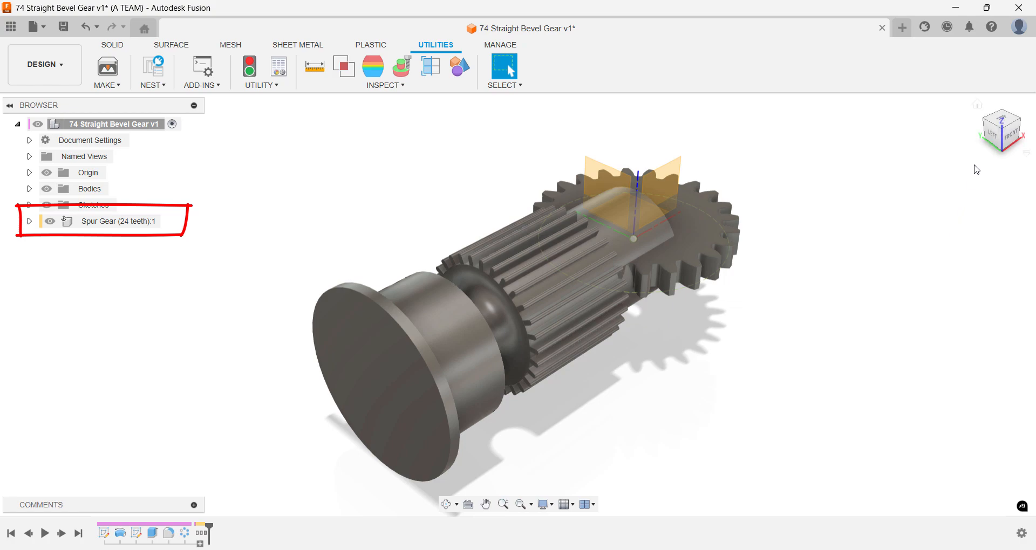
# Rotate the spur gear body about the Y axis so it stands perpendicular to the shaft's axis.
pyautogui.click(980, 108)
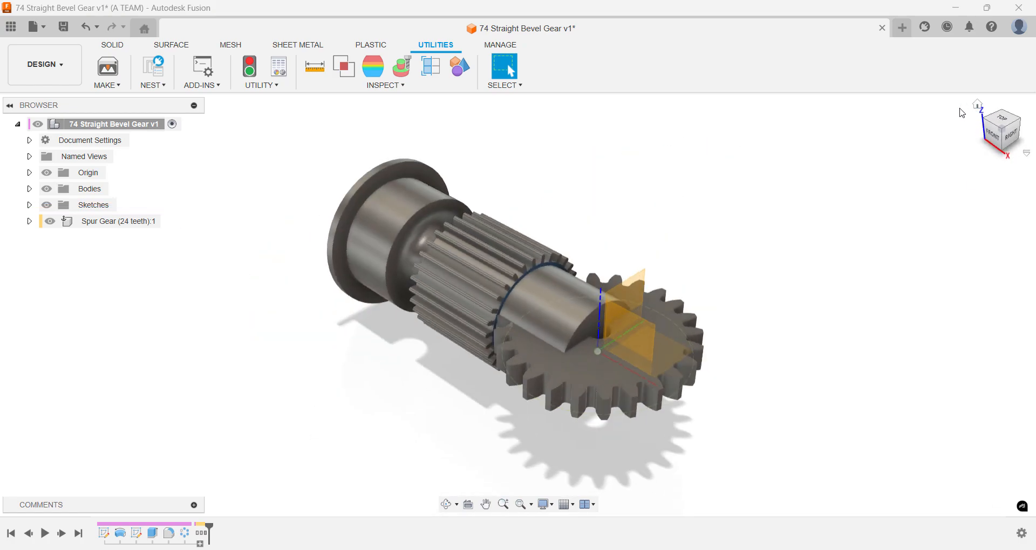
pyautogui.press('m')
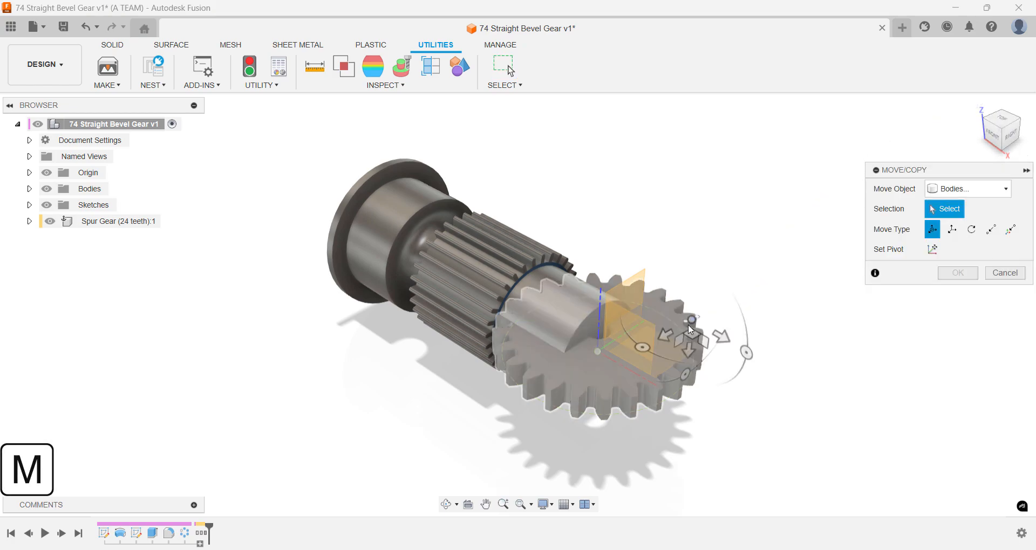
pyautogui.click(596, 349)
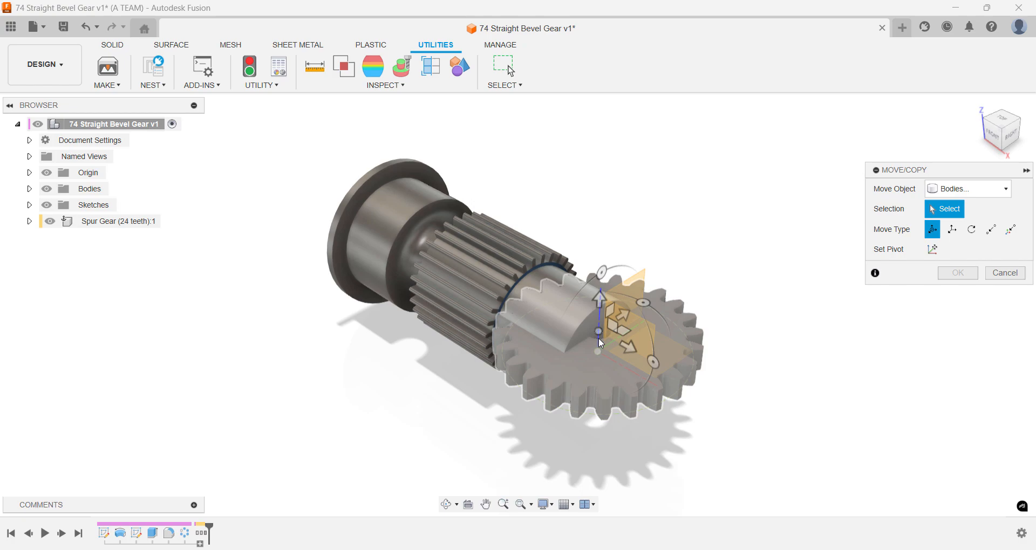
pyautogui.click(599, 339)
pyautogui.moveTo(649, 361); pyautogui.dragTo(651, 344)
pyautogui.press('BackSpace')
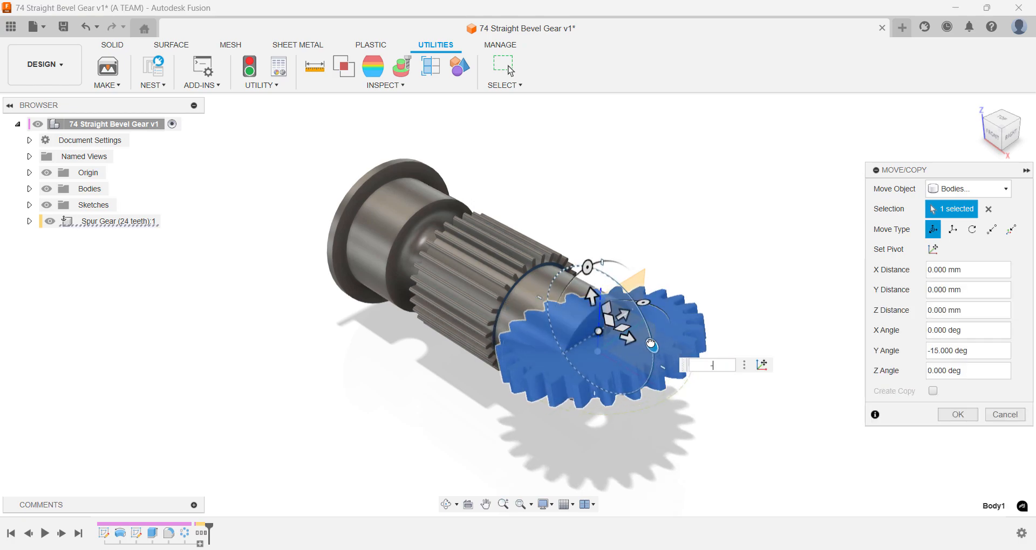
pyautogui.press('Return')
pyautogui.press('Return')
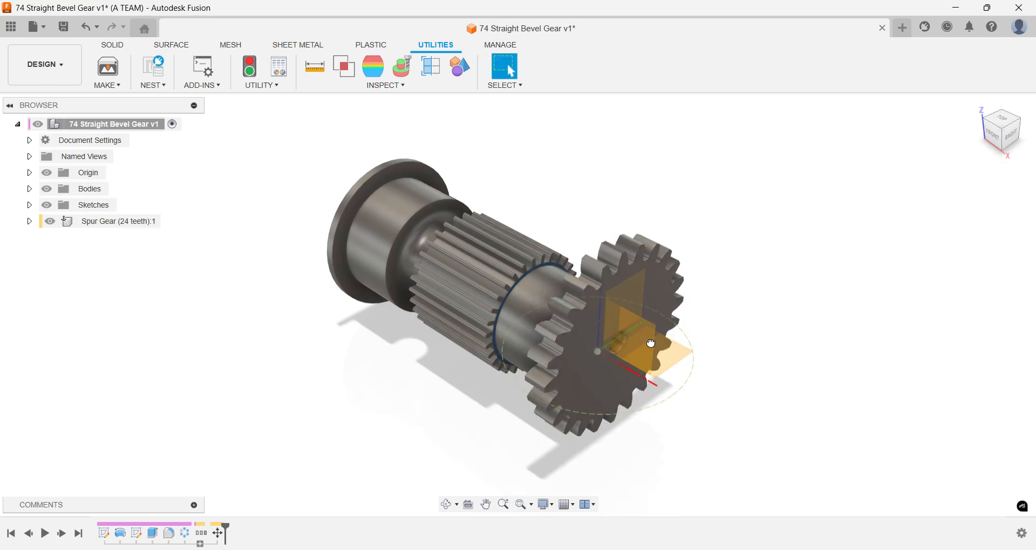
pyautogui.press('m')
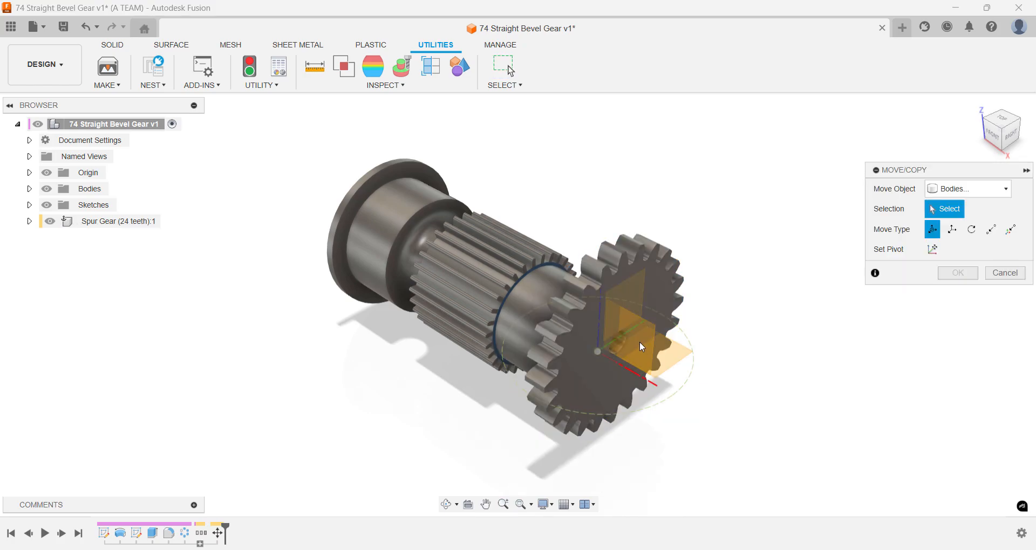
pyautogui.click(602, 361)
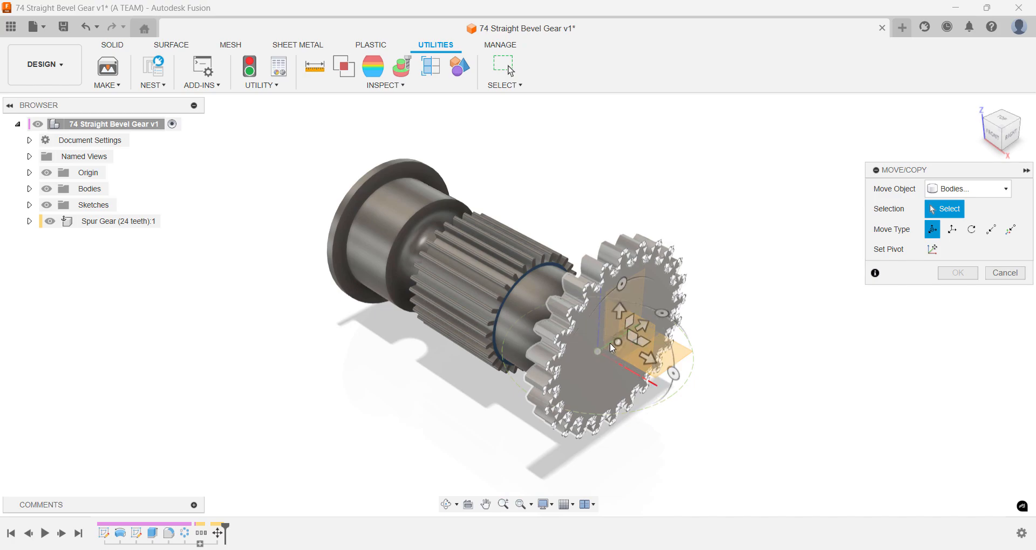
pyautogui.click(618, 343)
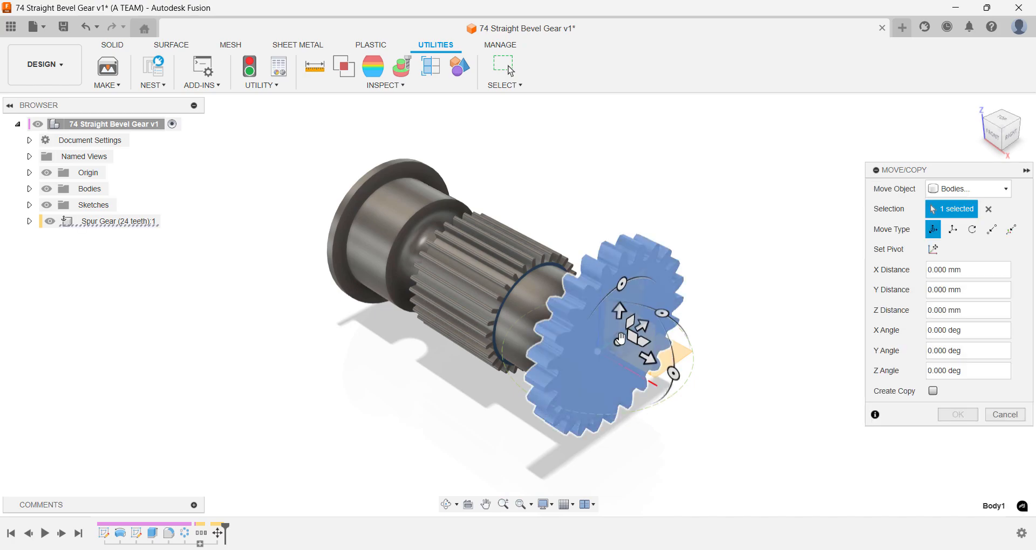
pyautogui.click(992, 229)
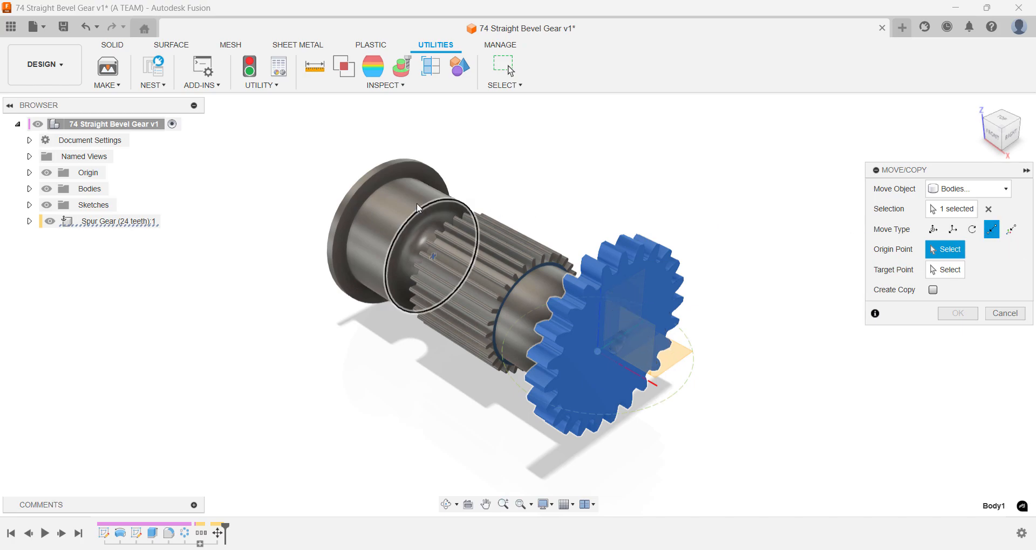
pyautogui.keyDown('shift'); pyautogui.moveTo(250, 216); pyautogui.dragTo(368, 255, button='middle'); pyautogui.keyUp('shift')
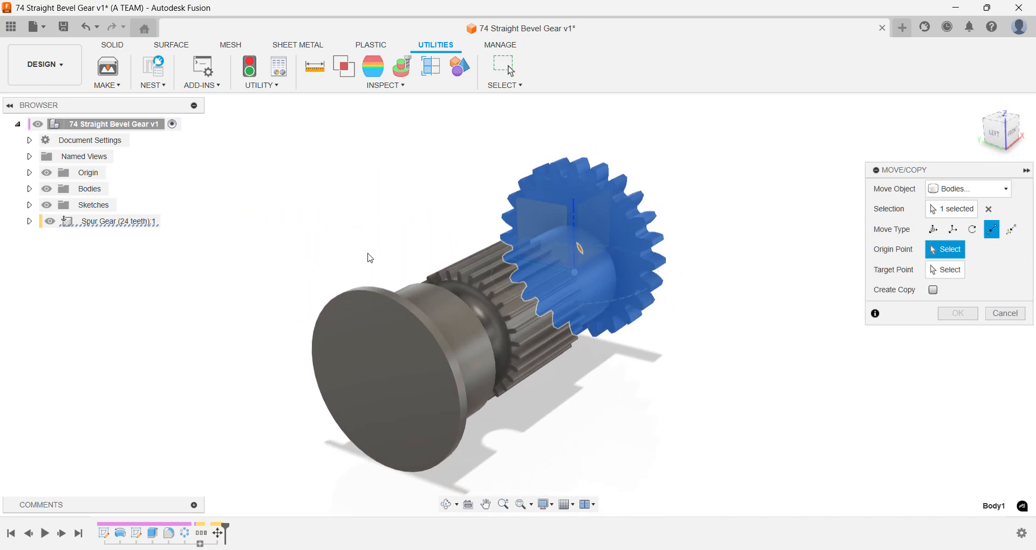
pyautogui.click(382, 383)
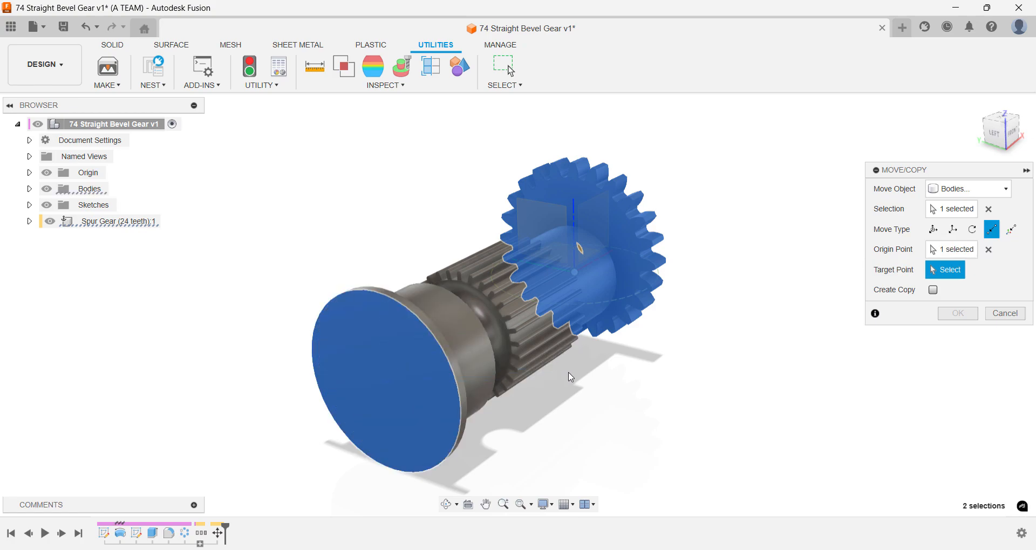
pyautogui.click(986, 315)
# Move the spur gear body point to point from its centre hole to the centre of the shaft's large flange end face.
pyautogui.keyDown('shift'); pyautogui.moveTo(987, 313); pyautogui.dragTo(867, 291, button='middle'); pyautogui.keyUp('shift')
pyautogui.press('m')
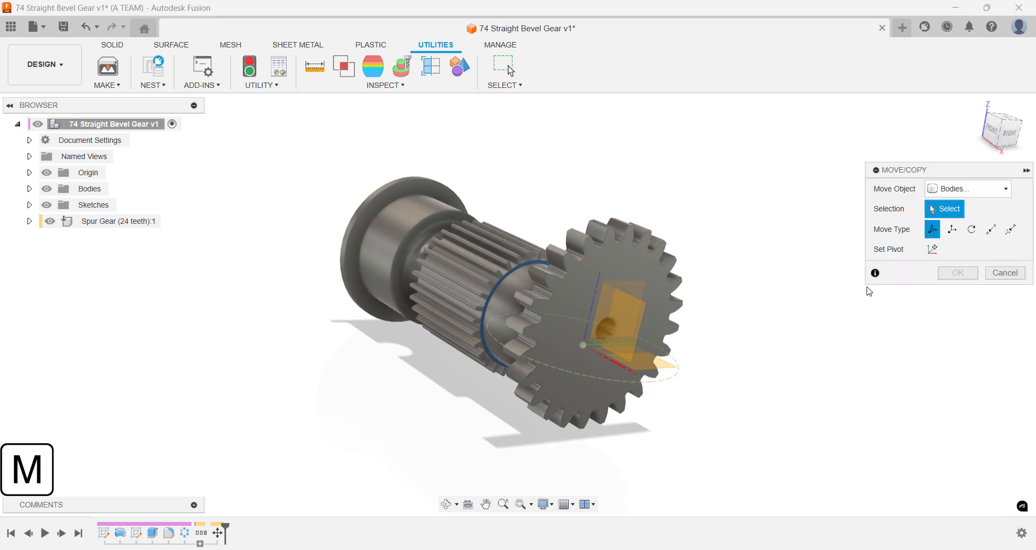
pyautogui.click(990, 230)
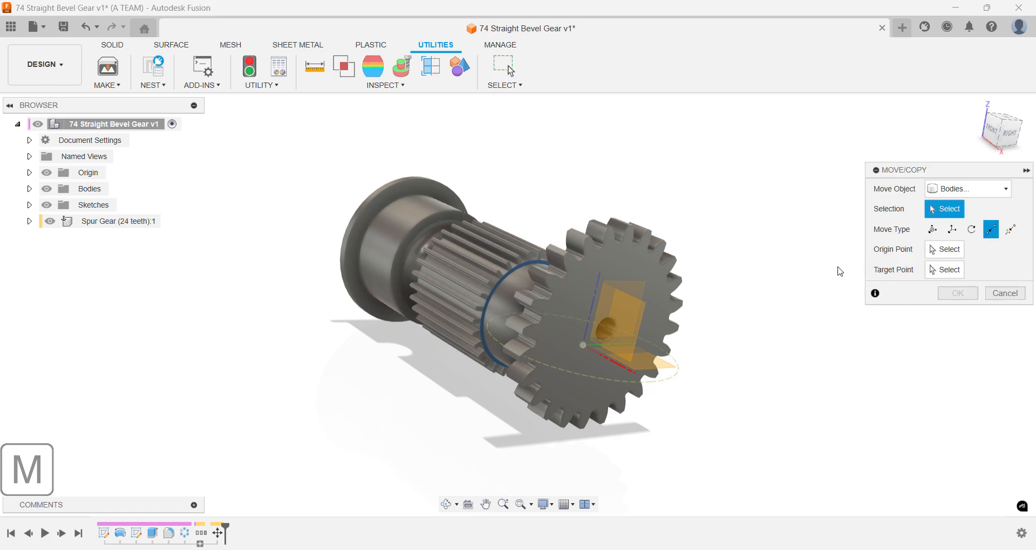
pyautogui.click(612, 329)
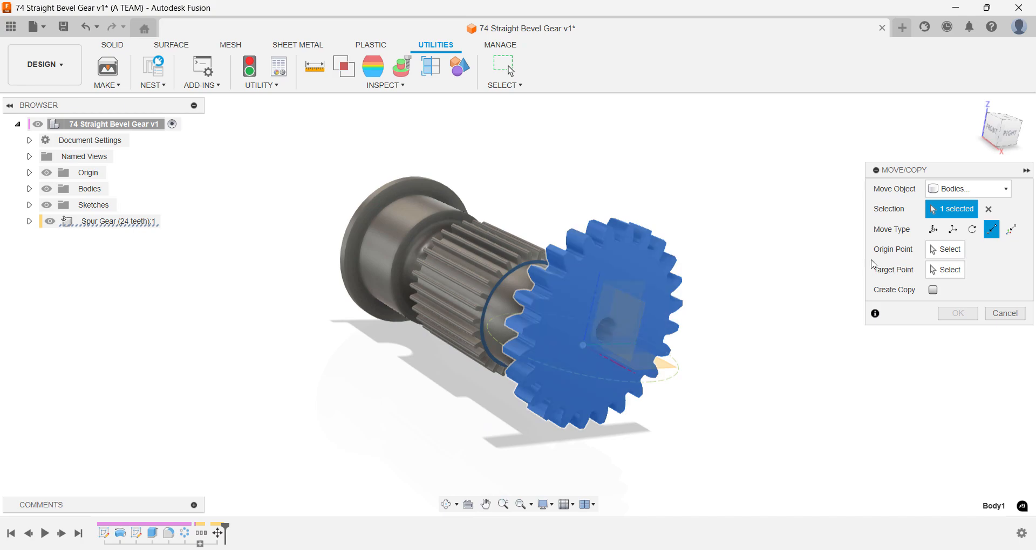
pyautogui.click(938, 251)
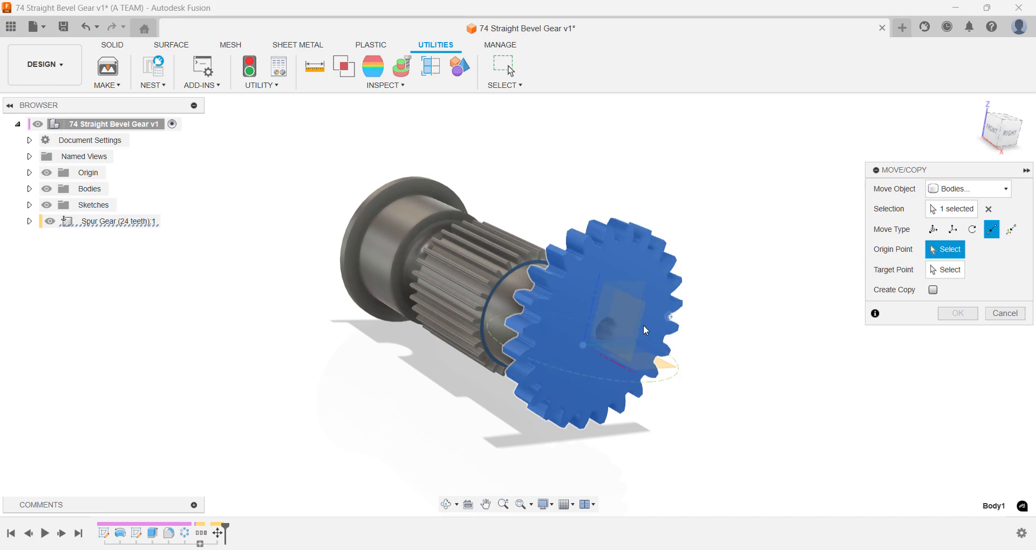
pyautogui.click(608, 331)
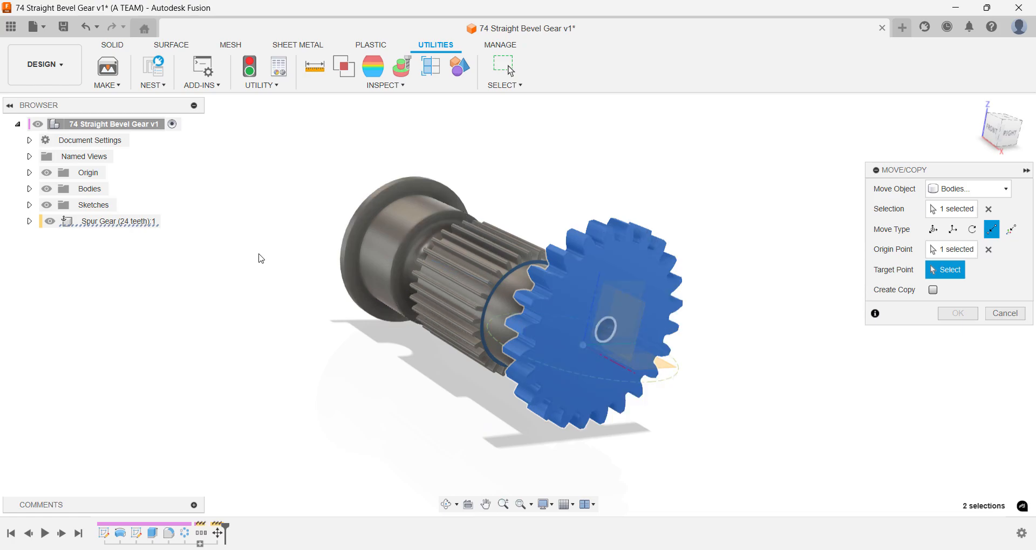
pyautogui.keyDown('shift'); pyautogui.moveTo(259, 257); pyautogui.dragTo(384, 252, button='middle'); pyautogui.keyUp('shift')
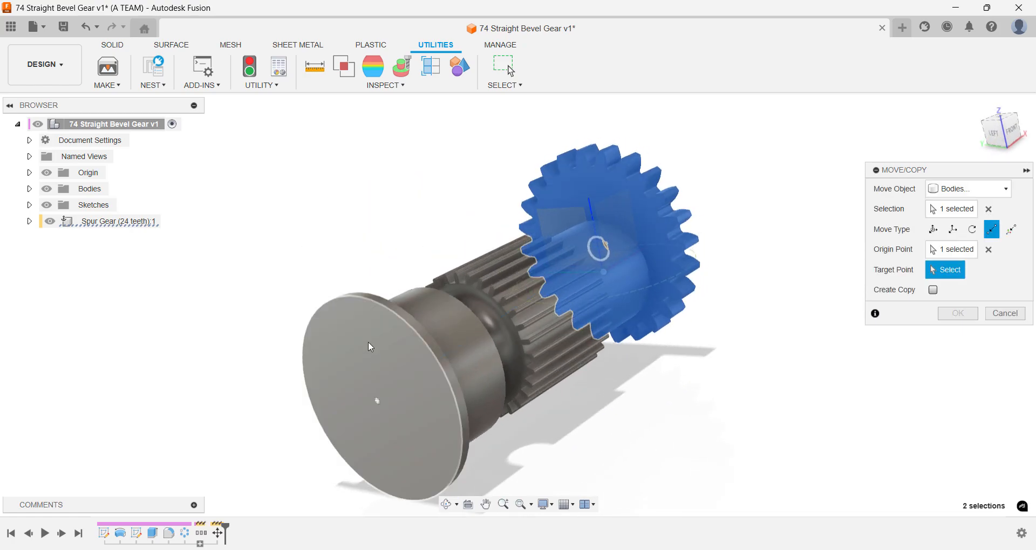
pyautogui.click(376, 401)
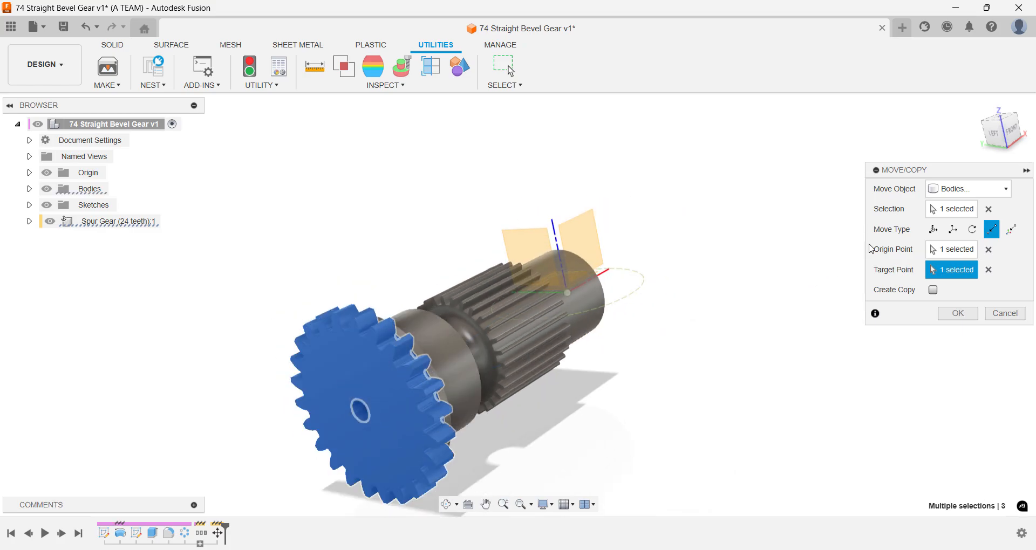
pyautogui.click(1010, 136)
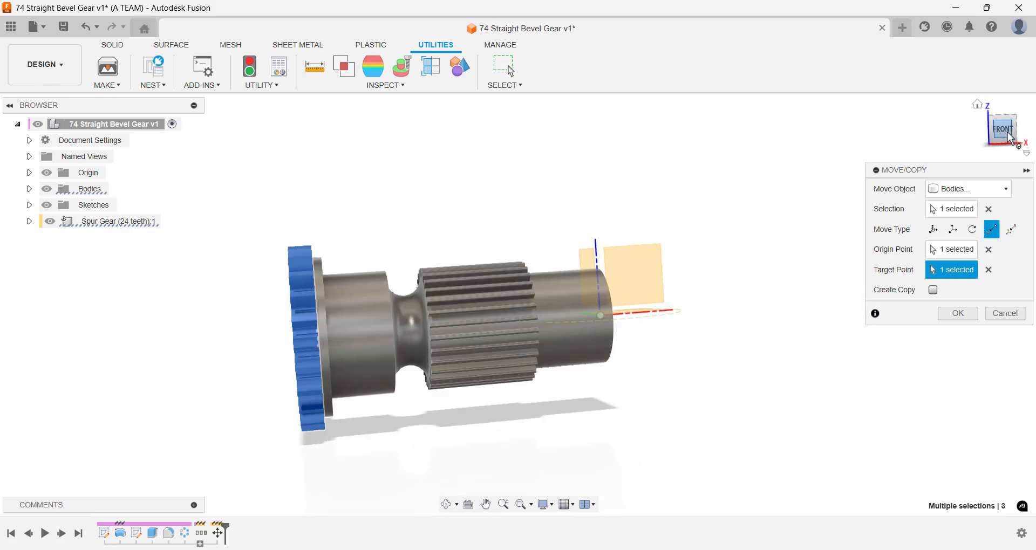
pyautogui.click(980, 112)
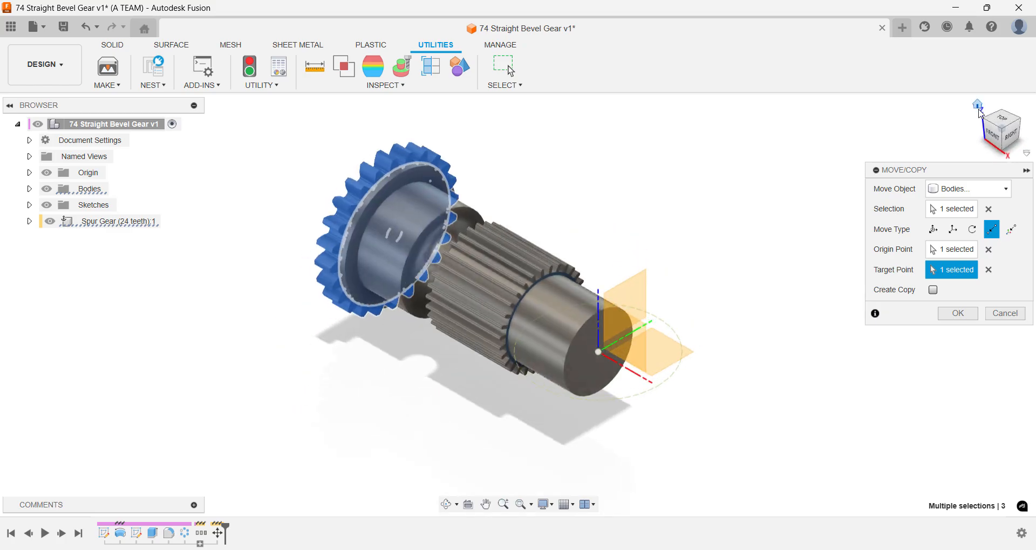
pyautogui.click(991, 128)
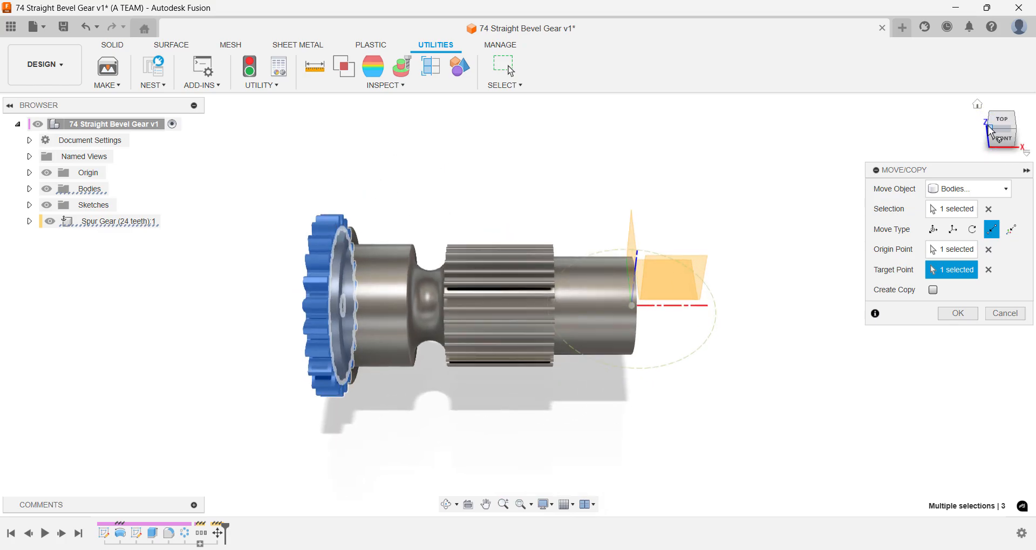
pyautogui.click(988, 125)
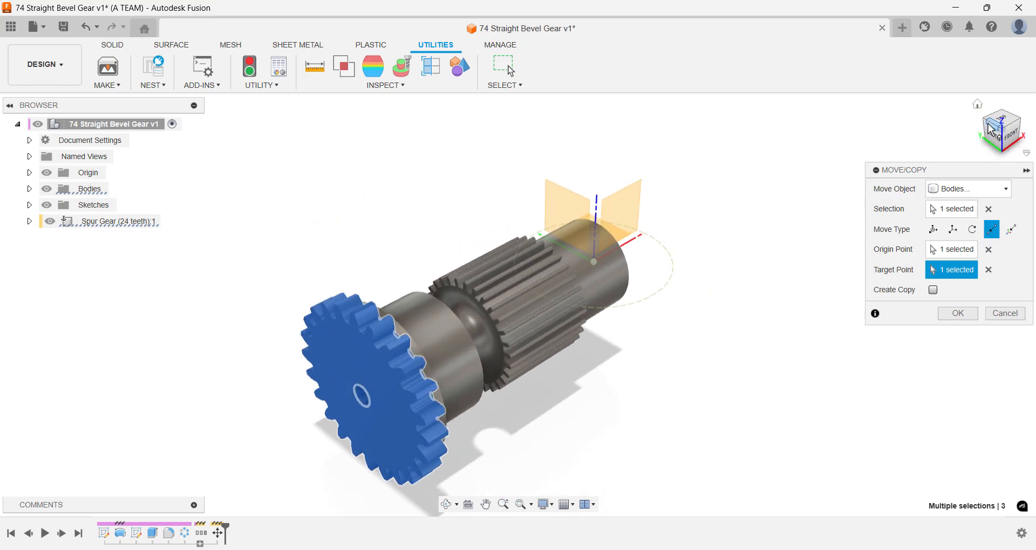
pyautogui.press('Return')
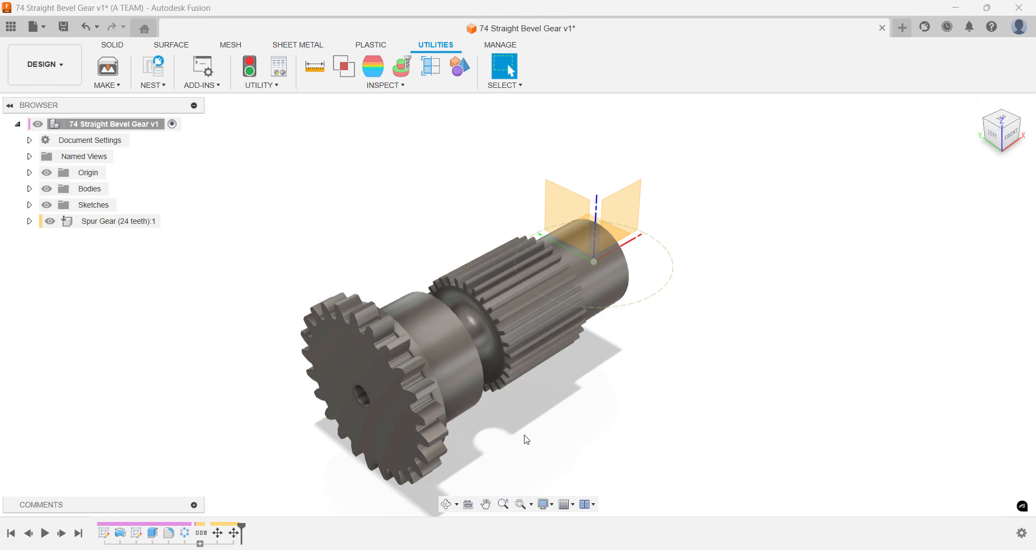
# Expand the Spur Gear group in the design history and delete its circular tooth pattern, C-Pattern1.
pyautogui.moveTo(201, 535)
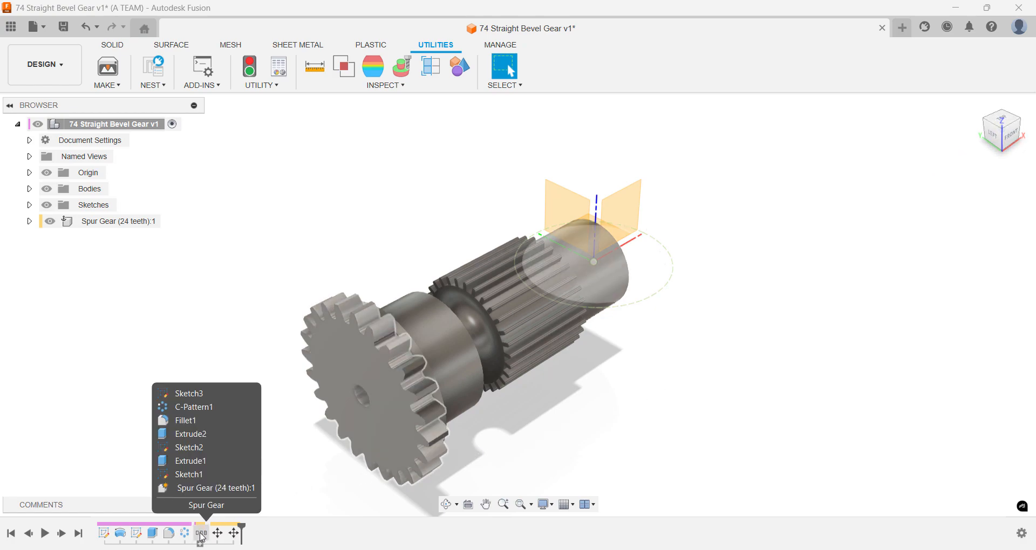
pyautogui.doubleClick(201, 537)
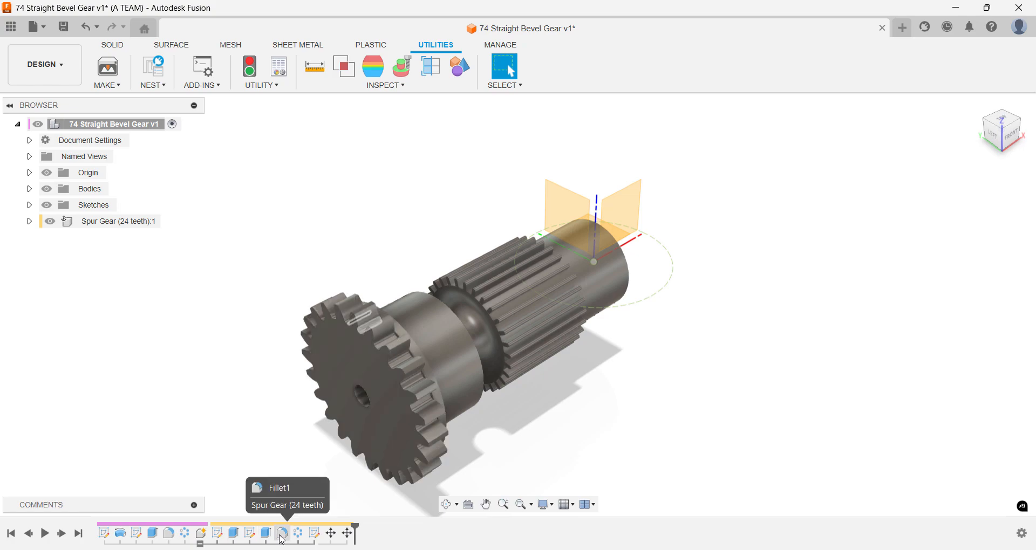
pyautogui.click(298, 535)
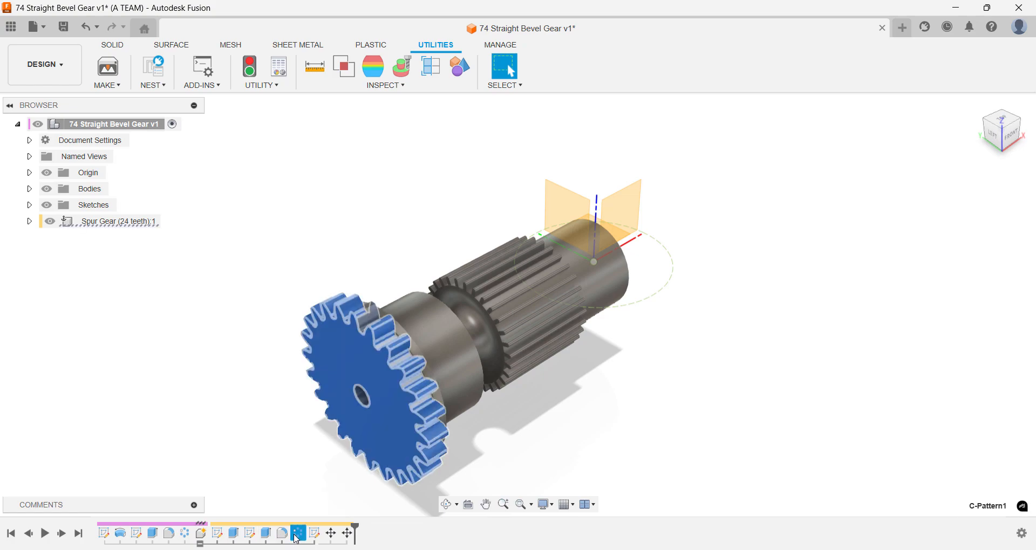
pyautogui.rightClick(295, 536)
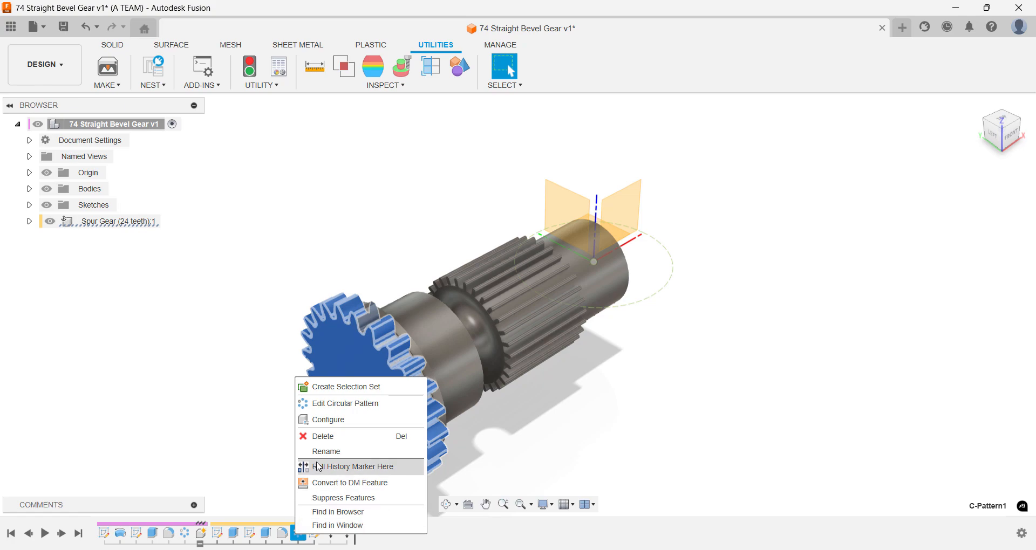
pyautogui.click(324, 438)
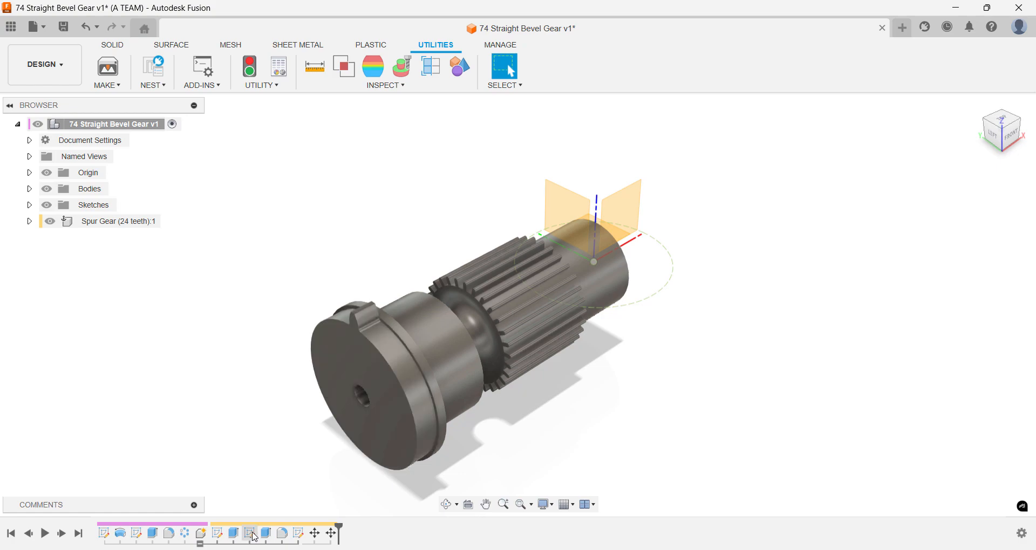
# Delete the spur gear's base disc extrusion, Extrude1, together with its dependent fillet.
pyautogui.rightClick(235, 538)
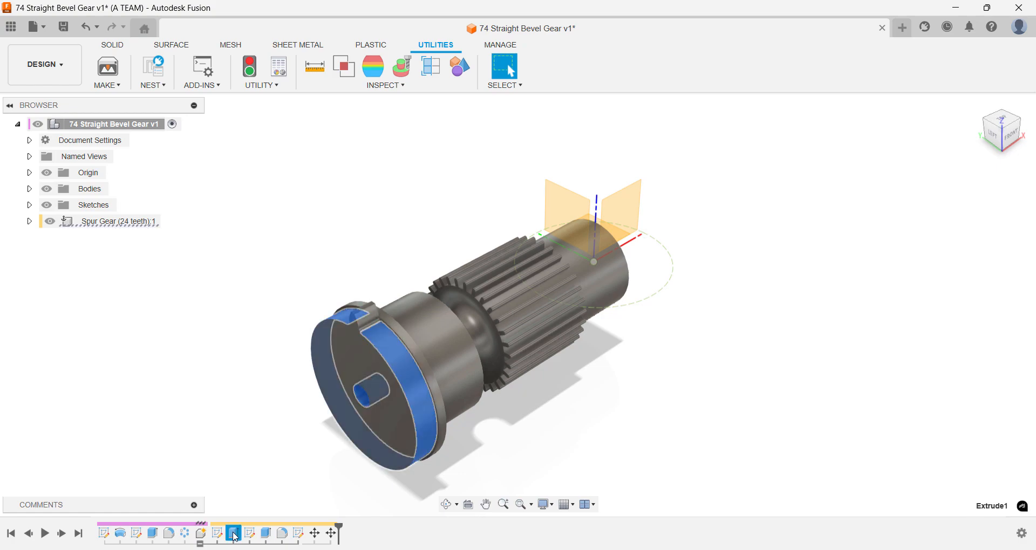
pyautogui.click(261, 435)
pyautogui.press('Return')
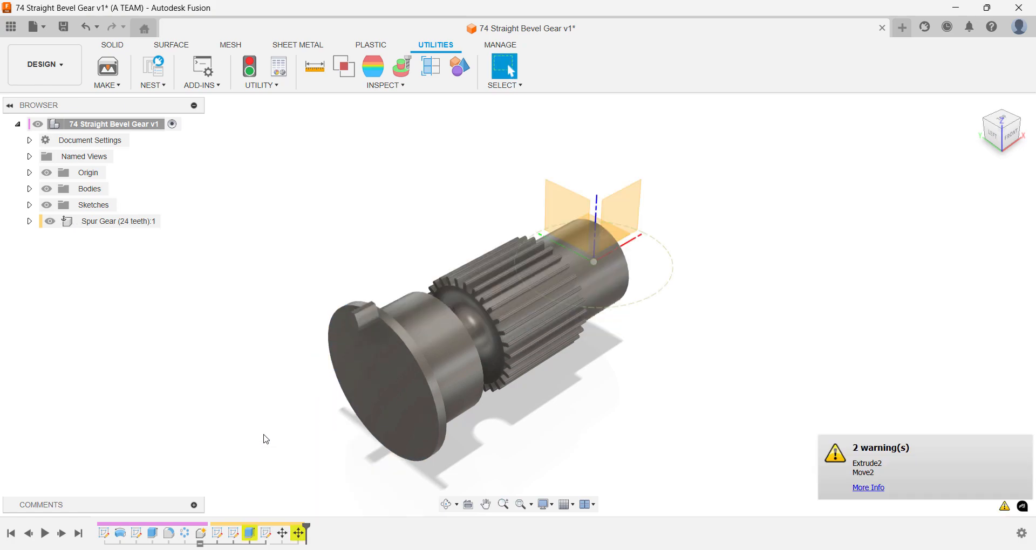
pyautogui.scroll(4, 298, 364)
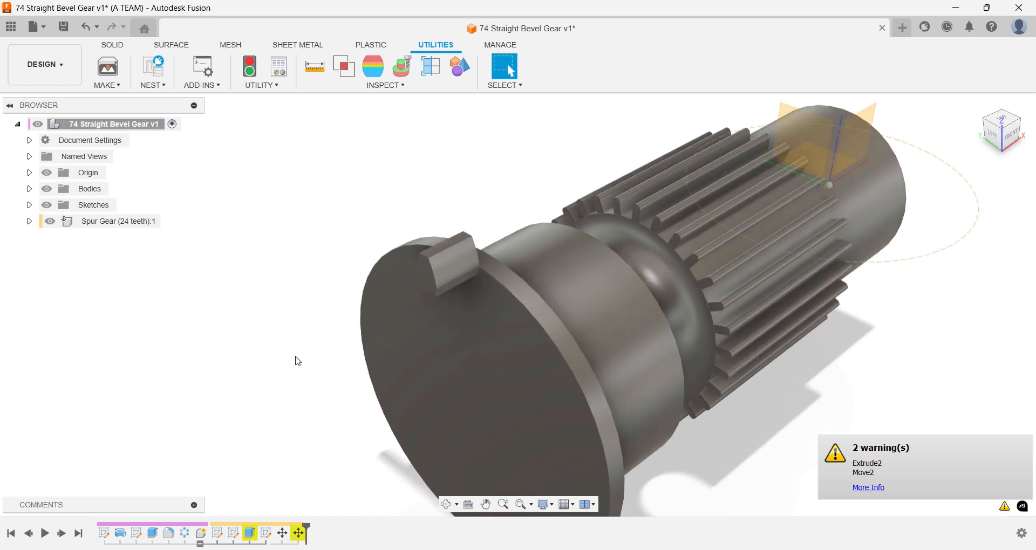
pyautogui.scroll(2, 296, 356)
pyautogui.keyDown('shift'); pyautogui.moveTo(293, 351); pyautogui.dragTo(251, 332, button='middle'); pyautogui.keyUp('shift')
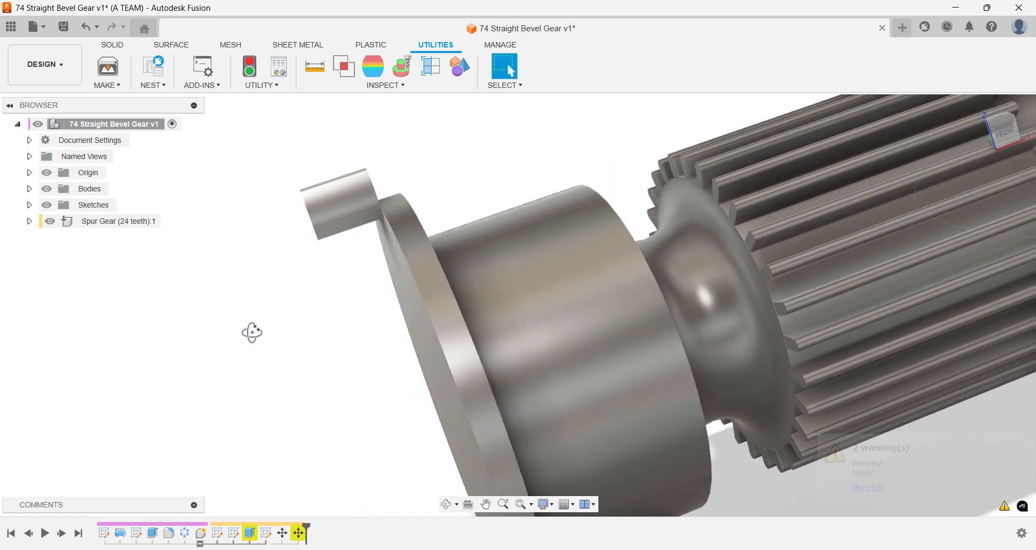
pyautogui.press('m')
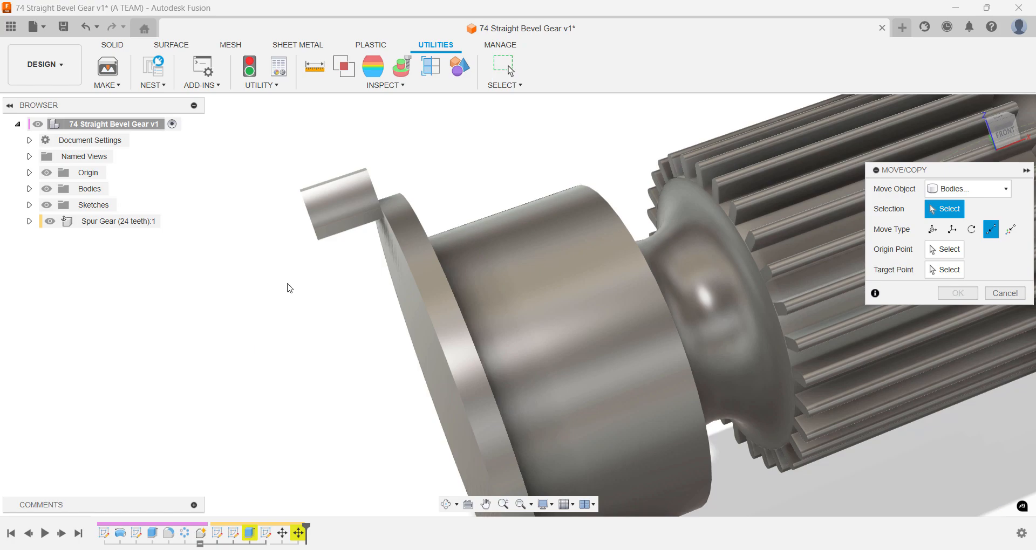
pyautogui.scroll(-3, 335, 225)
pyautogui.scroll(1, 336, 225)
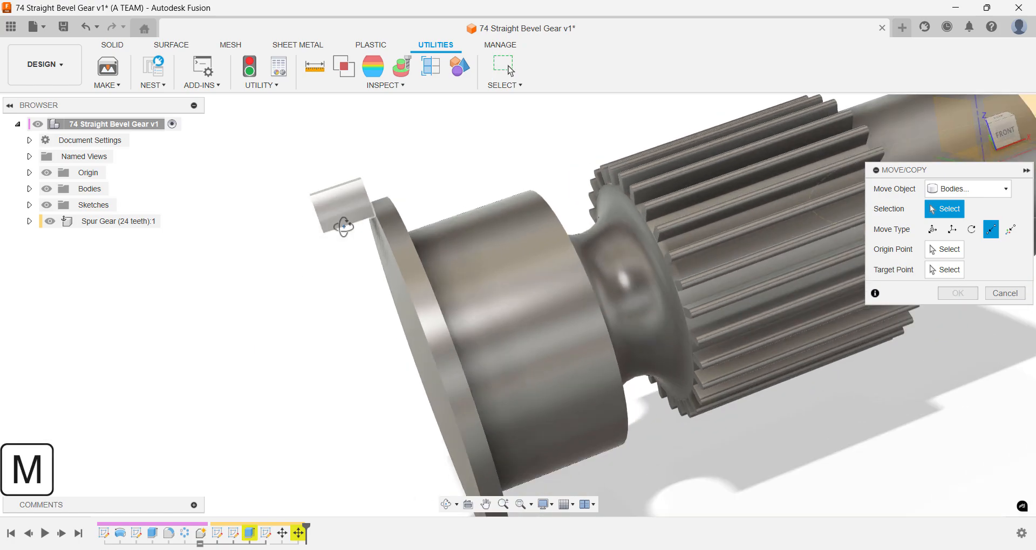
pyautogui.keyDown('shift'); pyautogui.moveTo(344, 226); pyautogui.dragTo(371, 211, button='middle'); pyautogui.keyUp('shift')
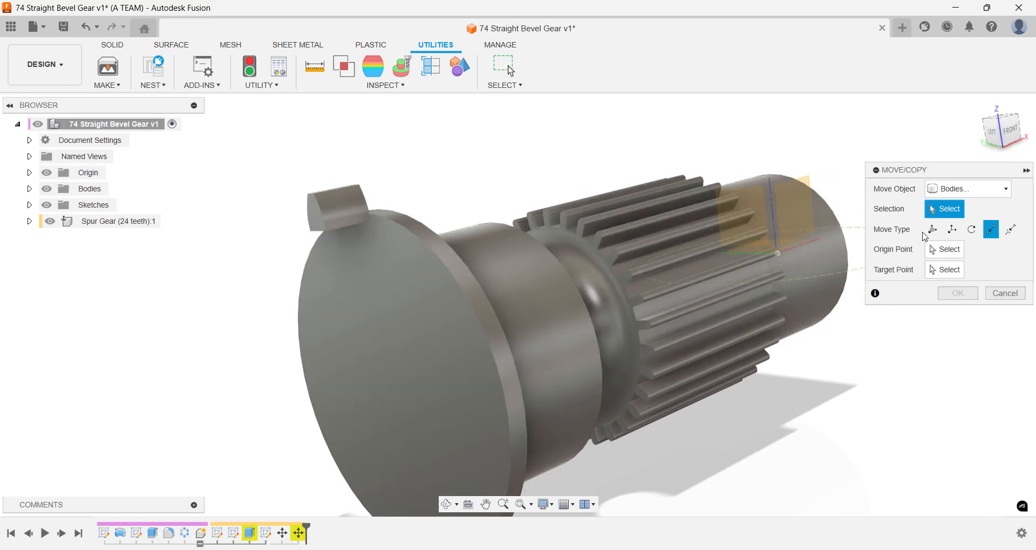
pyautogui.click(932, 230)
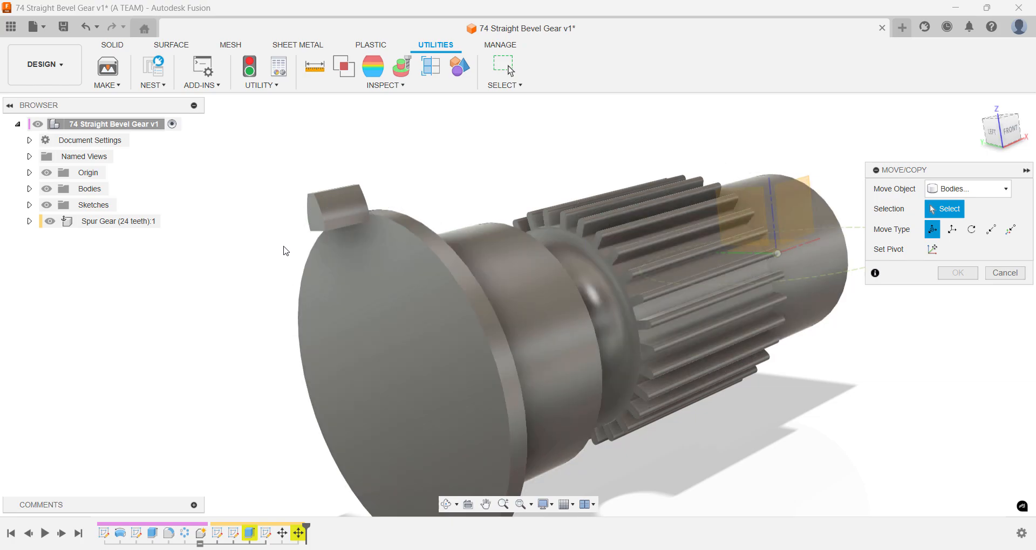
pyautogui.keyDown('shift'); pyautogui.moveTo(268, 245); pyautogui.dragTo(211, 254, button='middle'); pyautogui.keyUp('shift')
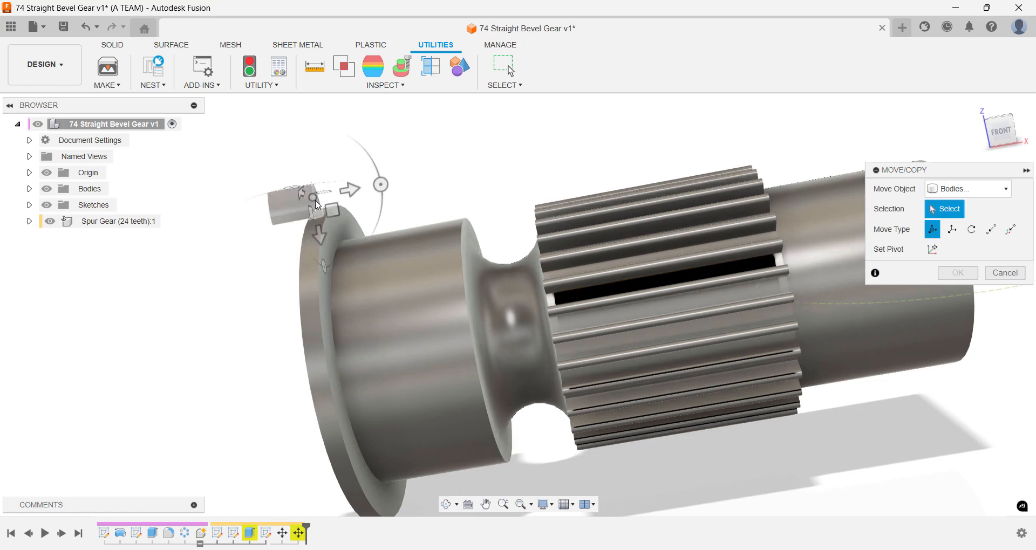
pyautogui.scroll(3, 330, 202)
pyautogui.scroll(-3, 356, 196)
pyautogui.click(330, 196)
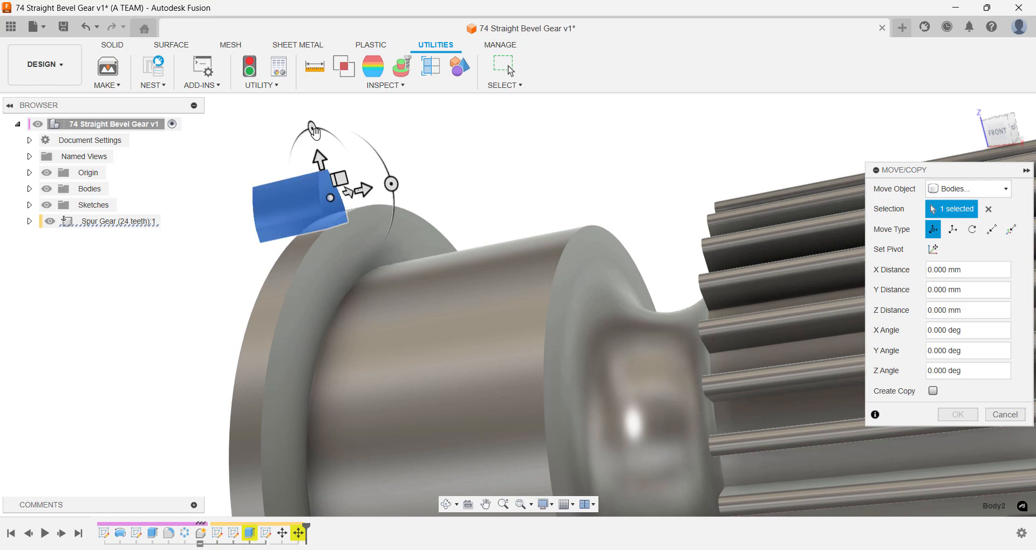
pyautogui.moveTo(311, 129); pyautogui.dragTo(298, 134)
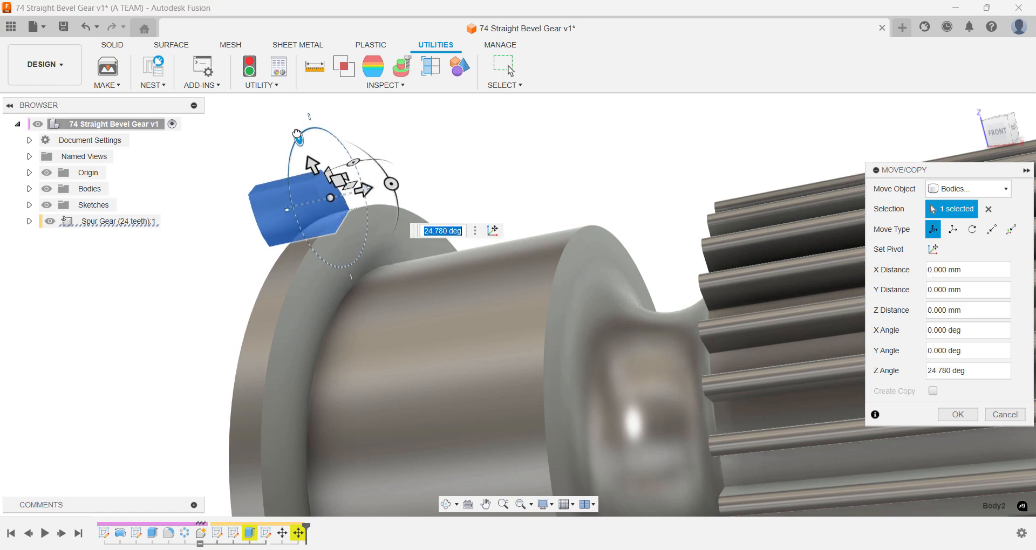
pyautogui.press('Return')
# Free-move the single tooth body with its pivot set on the end nearest the flange, tilting it diagonally with a negative X angle.
pyautogui.press('m')
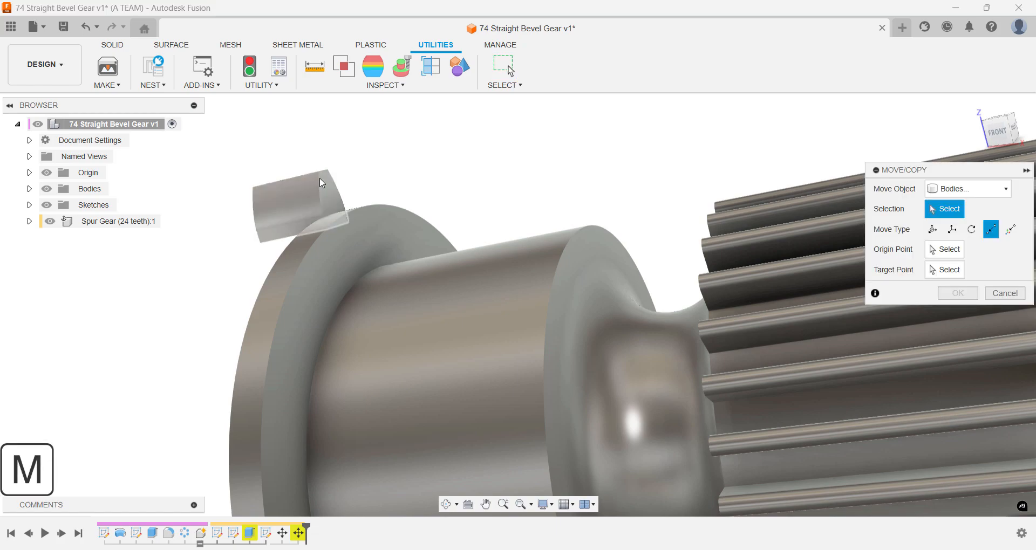
pyautogui.click(329, 199)
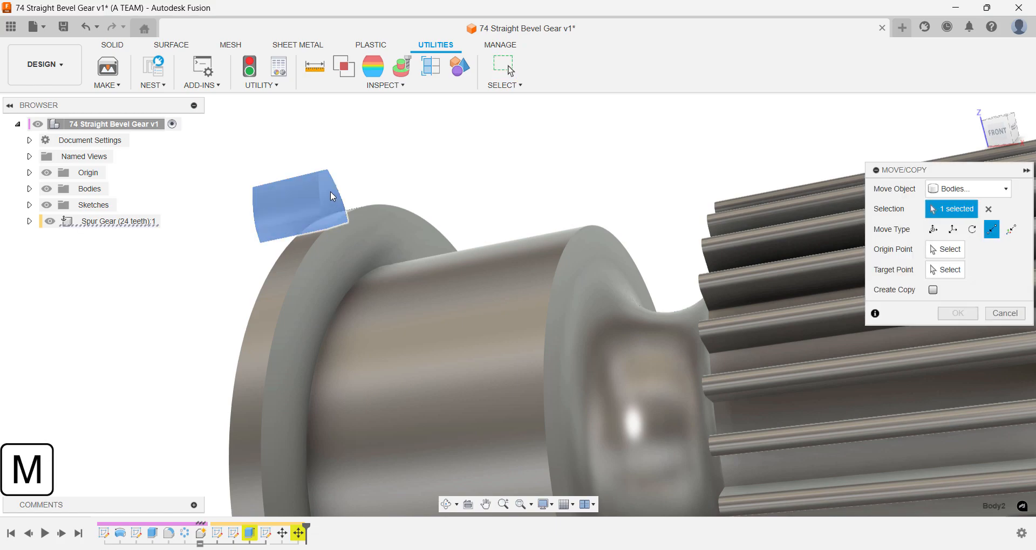
pyautogui.click(933, 230)
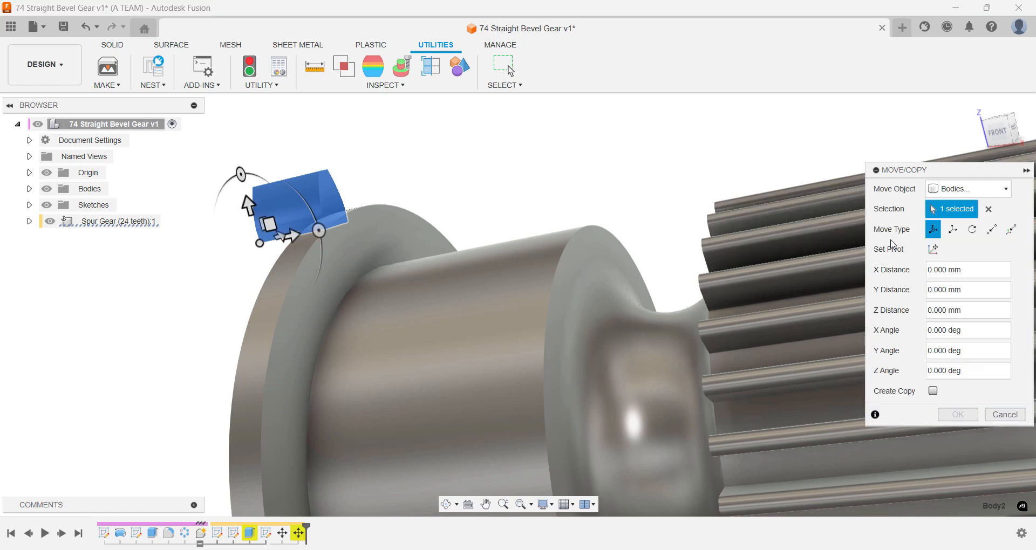
pyautogui.click(933, 249)
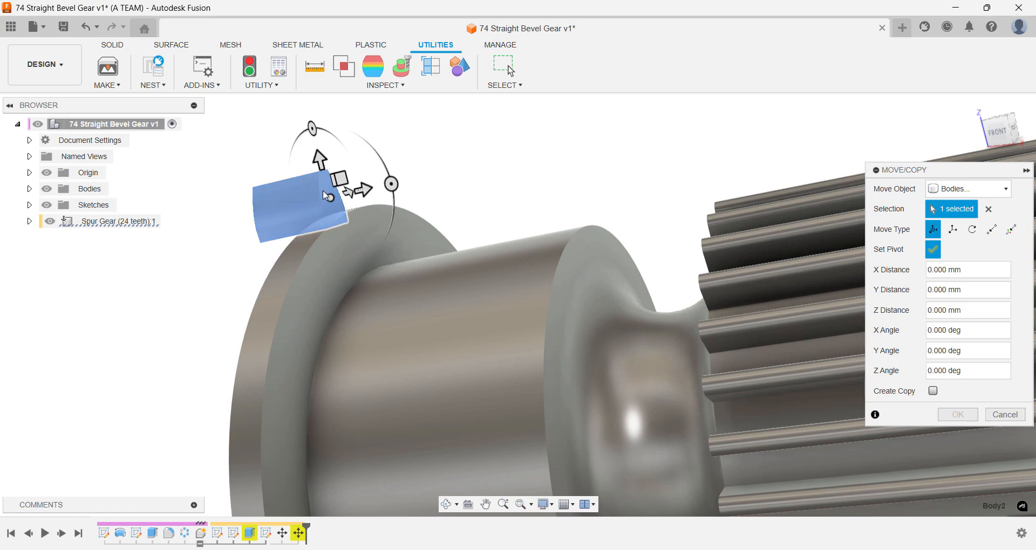
pyautogui.scroll(2, 322, 190)
pyautogui.moveTo(393, 190); pyautogui.dragTo(392, 188)
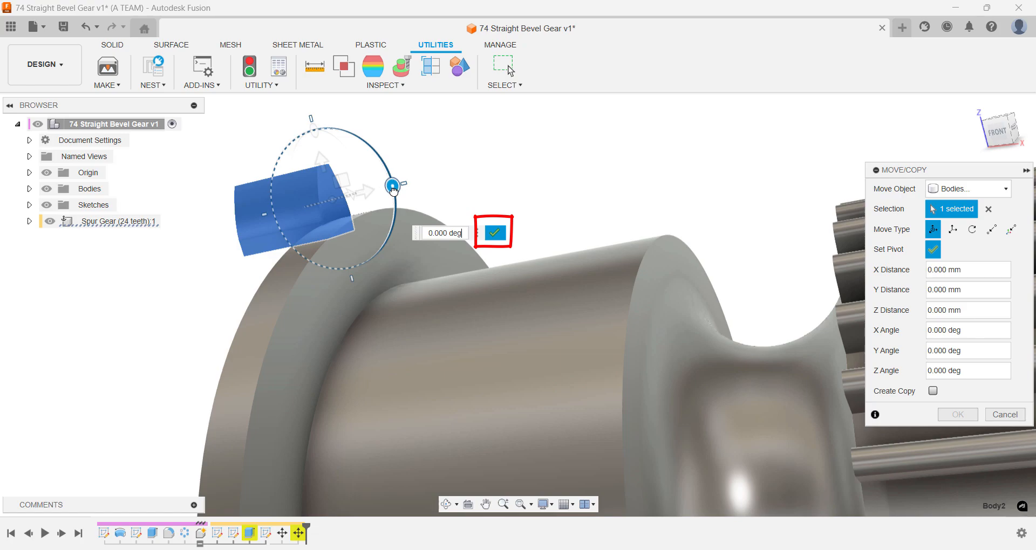
pyautogui.press('Return')
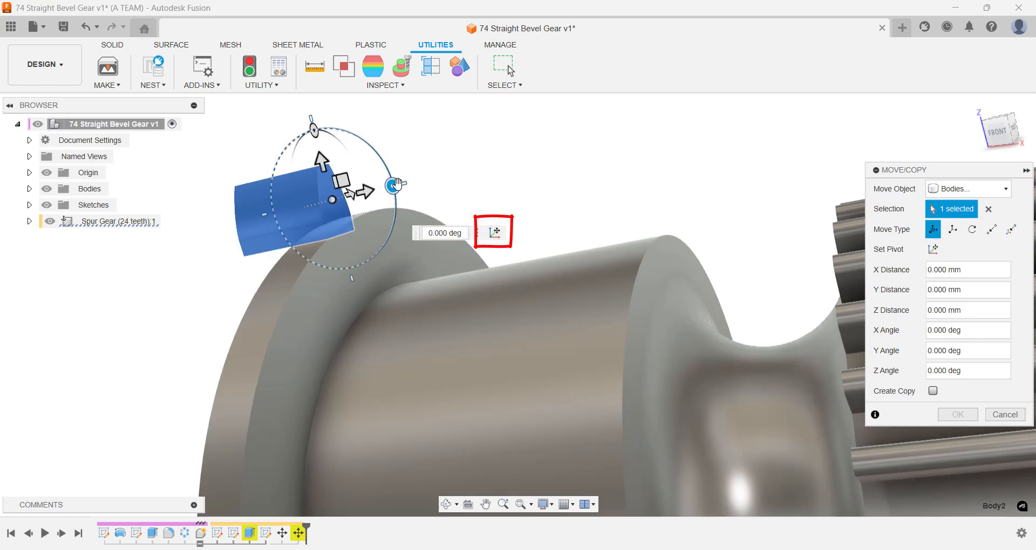
pyautogui.moveTo(397, 185); pyautogui.dragTo(389, 174)
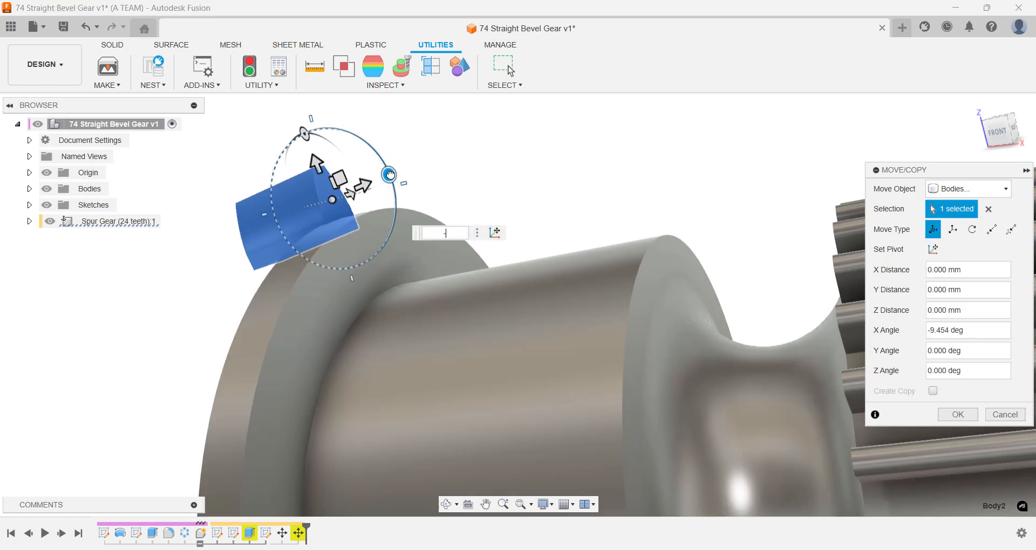
pyautogui.press('Return')
pyautogui.press('Return')
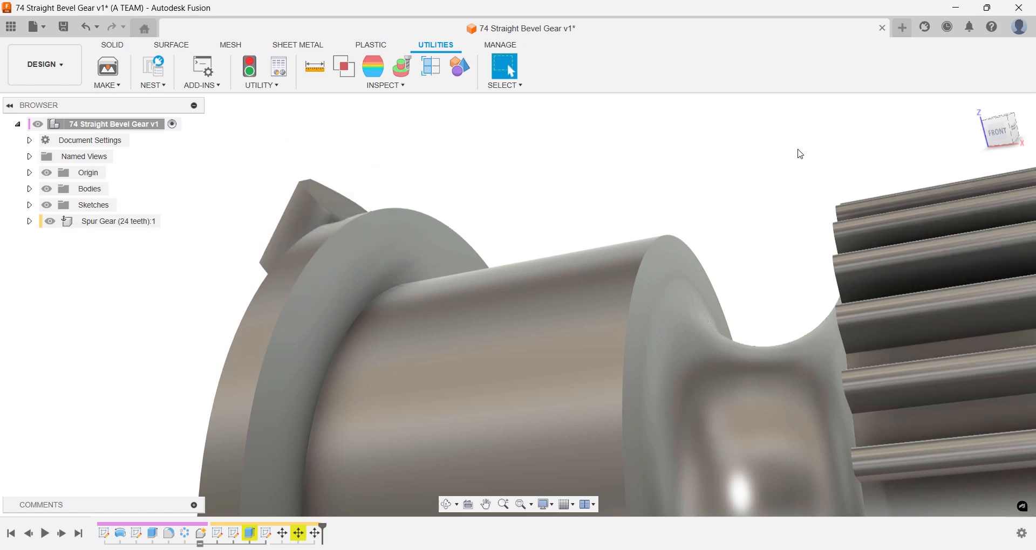
# Examine the tilted tooth's position against the flange rim from the front and at an angle.
pyautogui.click(991, 144)
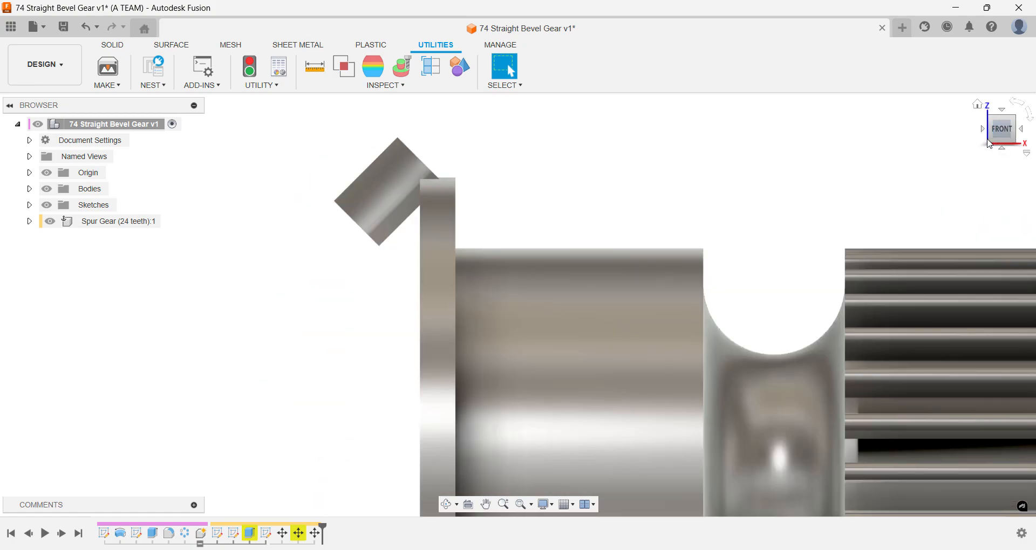
pyautogui.scroll(-4, 989, 144)
pyautogui.moveTo(912, 174); pyautogui.dragTo(543, 181, button='middle')
pyautogui.scroll(-2, 839, 182)
pyautogui.scroll(-3, 636, 159)
pyautogui.scroll(1, 631, 157)
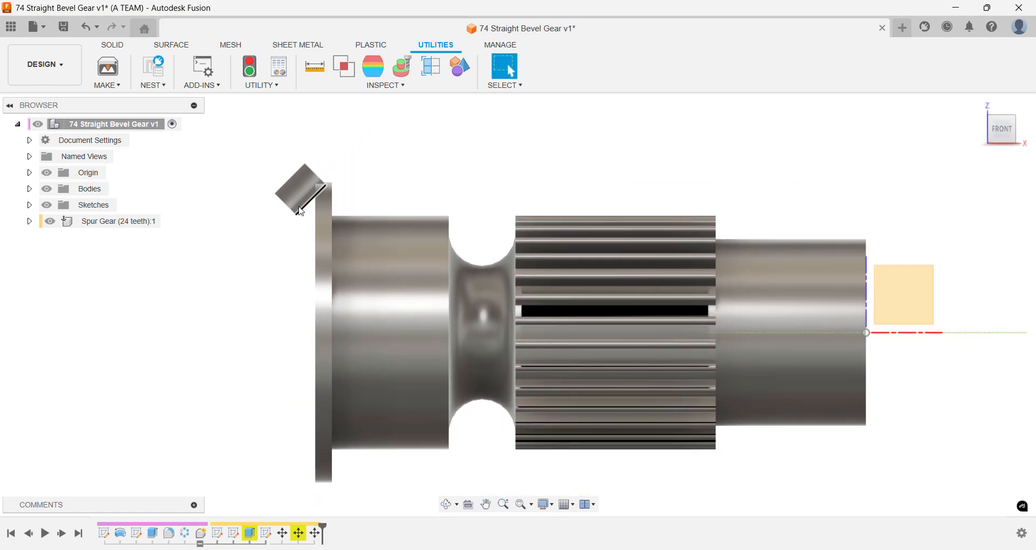
pyautogui.scroll(-3, 289, 209)
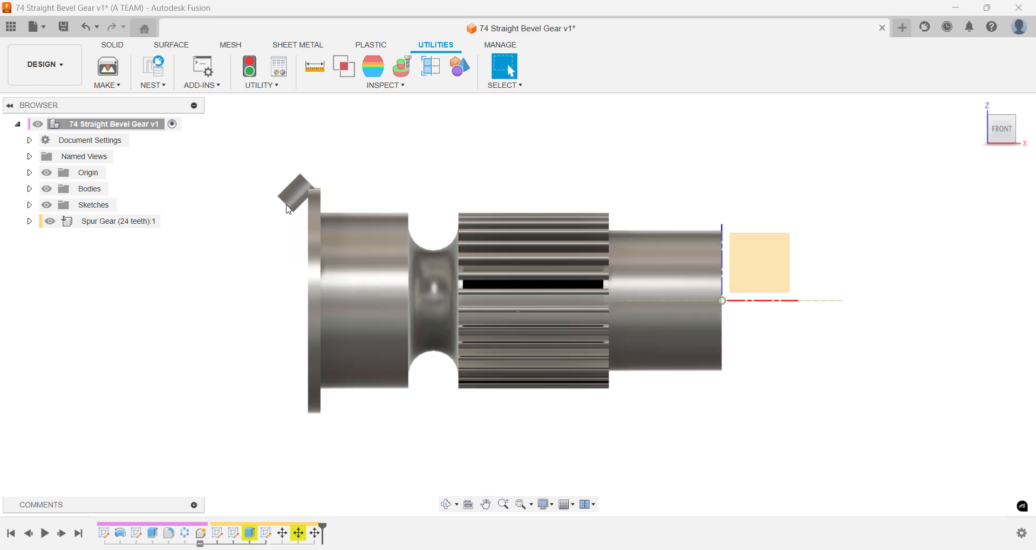
pyautogui.keyDown('shift'); pyautogui.moveTo(240, 254); pyautogui.dragTo(268, 261, button='middle'); pyautogui.keyUp('shift')
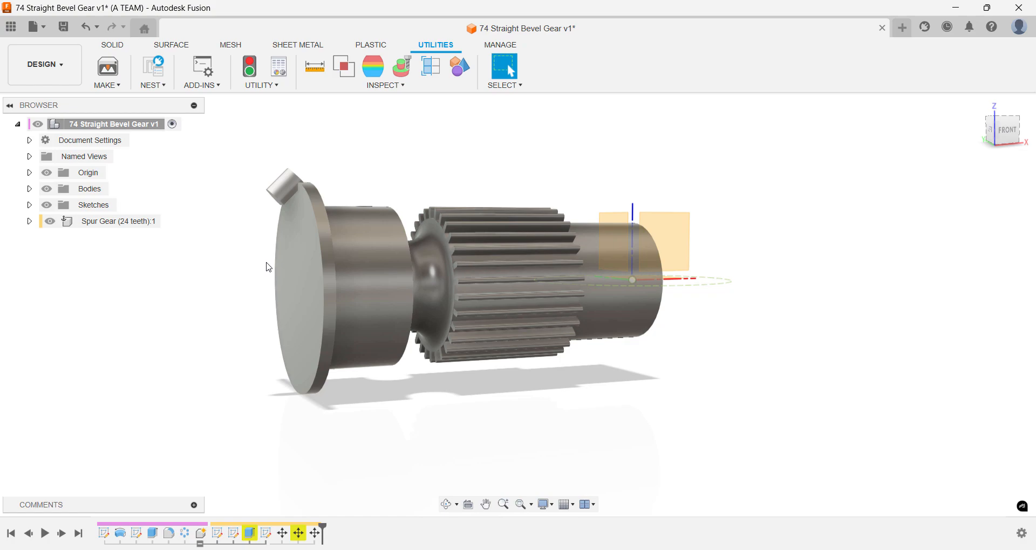
# Start a new sketch on the vertical XZ origin plane running lengthwise through the shaft.
pyautogui.press('s')
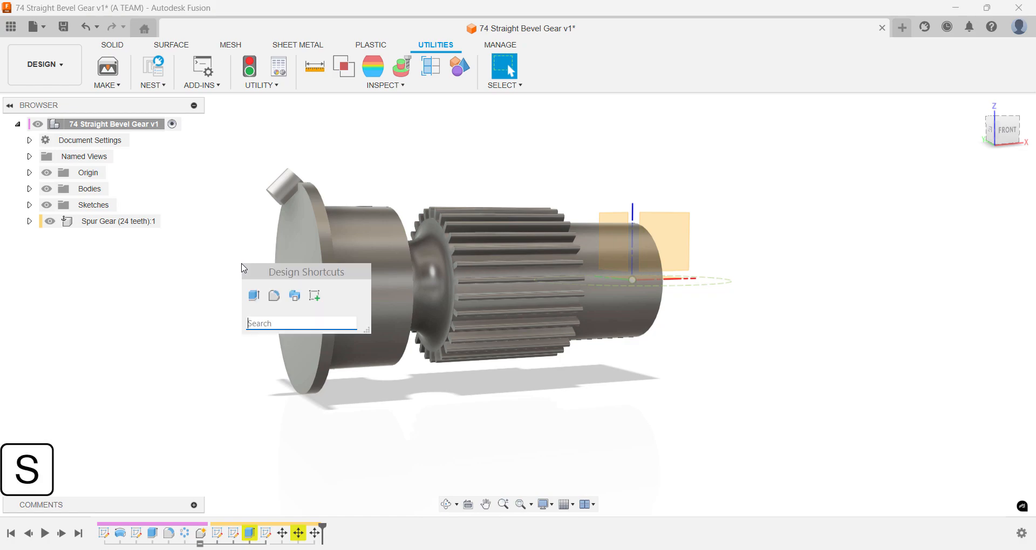
pyautogui.write('sk')
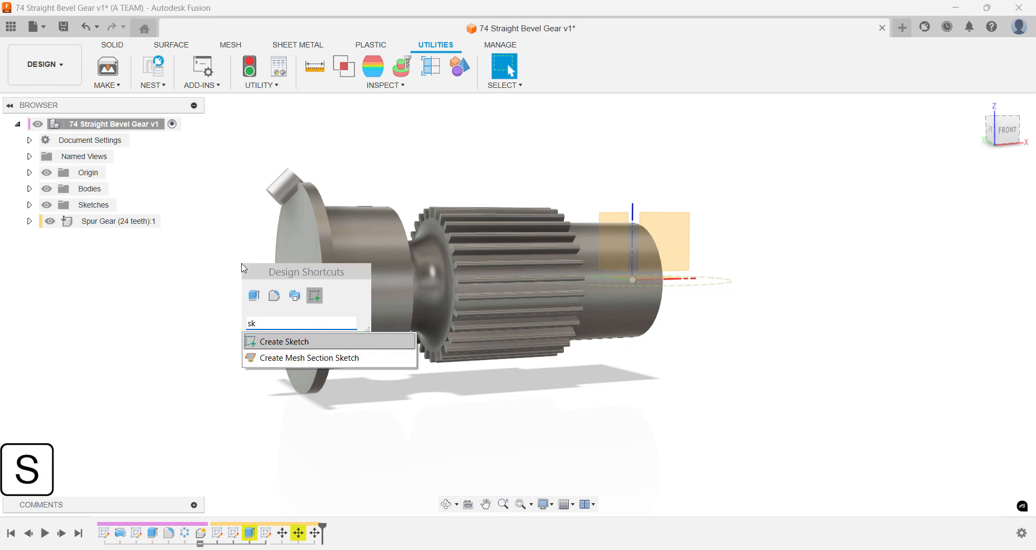
pyautogui.press('Return')
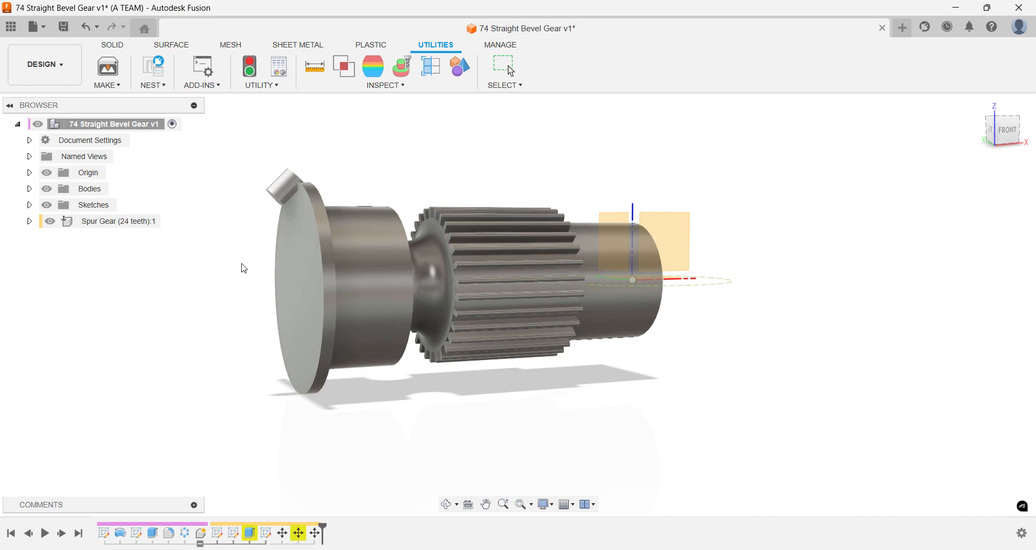
pyautogui.click(674, 240)
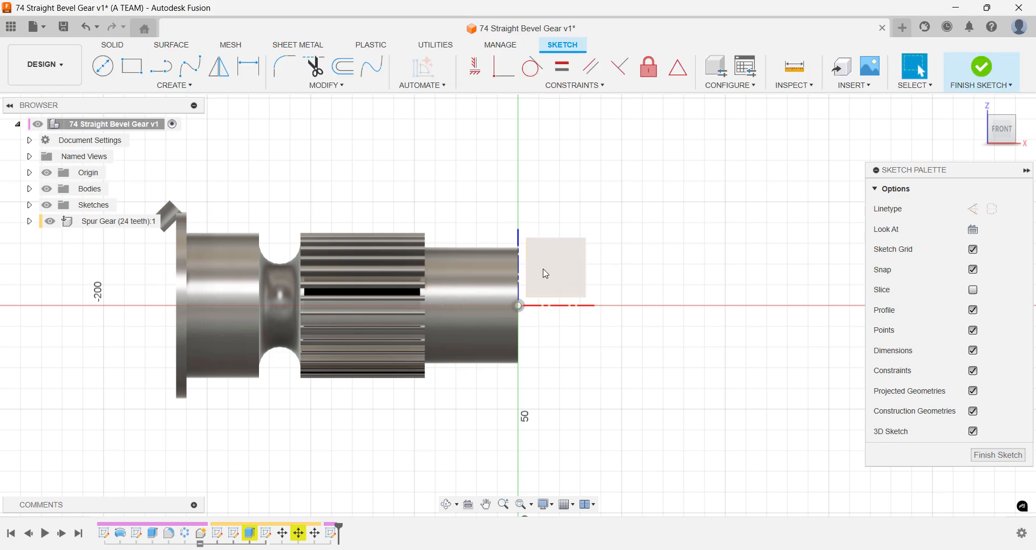
# Draw a 100 mm horizontal line outward from the centre of the flange's end face along the shaft axis and make it construction.
pyautogui.moveTo(79, 339); pyautogui.dragTo(335, 343, button='middle')
pyautogui.press('l')
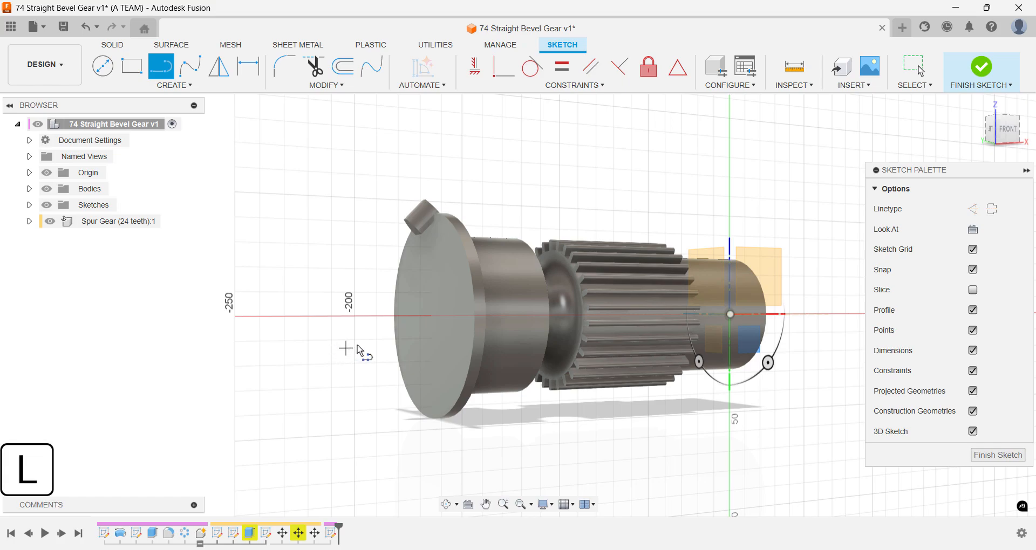
pyautogui.click(431, 317)
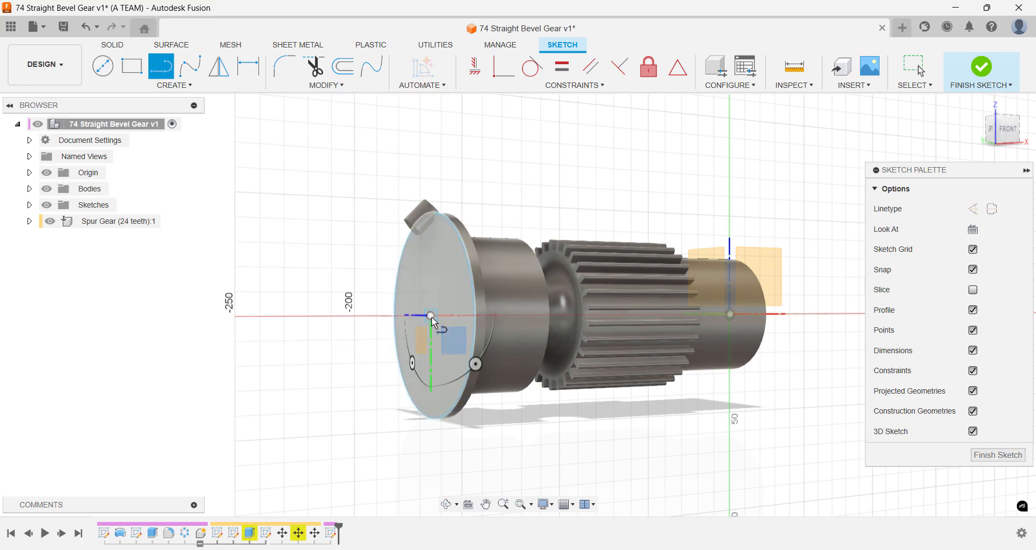
pyautogui.moveTo(420, 324); pyautogui.dragTo(197, 323)
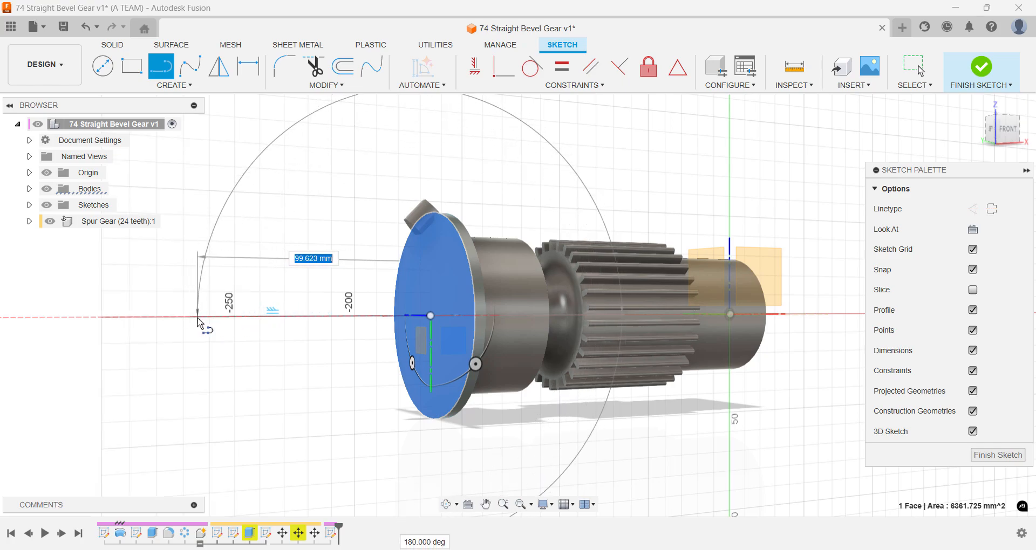
pyautogui.write('100')
pyautogui.press('Return')
pyautogui.press('Escape')
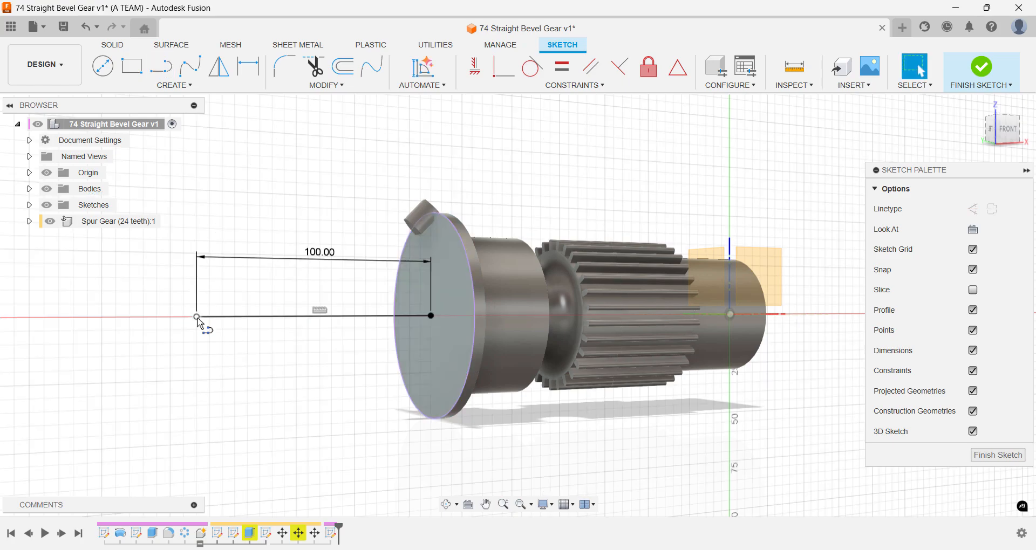
pyautogui.keyDown('shift'); pyautogui.moveTo(238, 348); pyautogui.dragTo(236, 348, button='middle'); pyautogui.keyUp('shift')
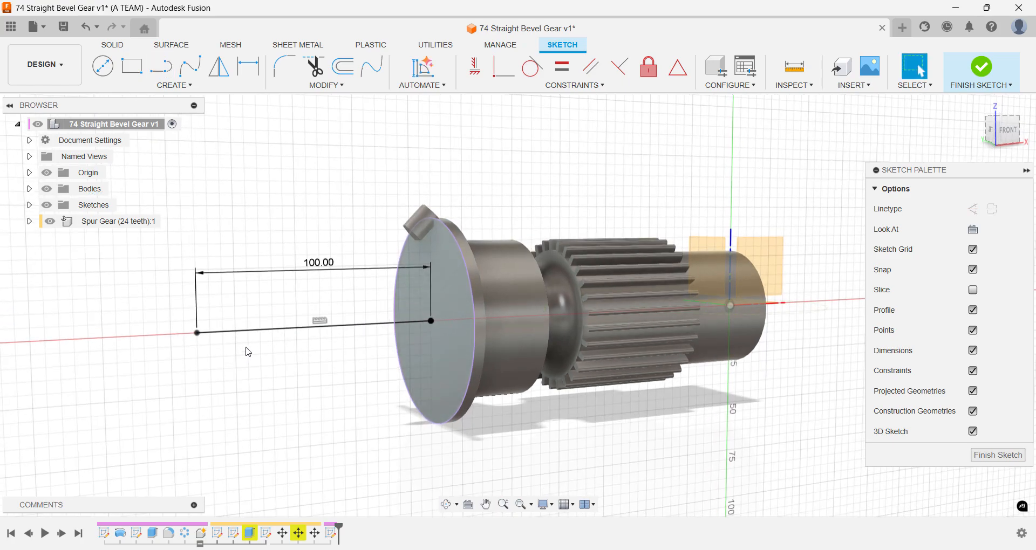
pyautogui.click(254, 331)
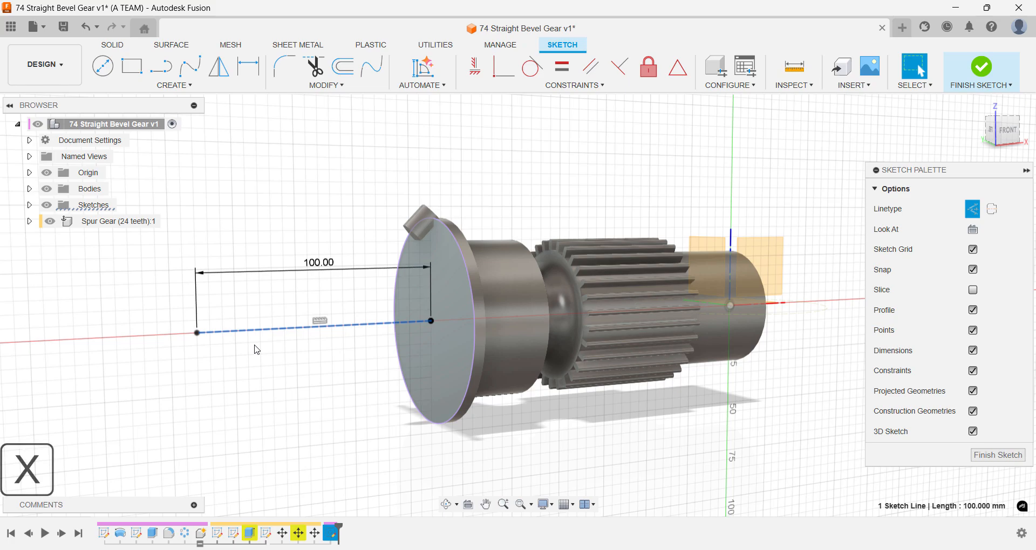
pyautogui.click(257, 349)
# Draw an angled line from the tooth's exposed end face down across the axial construction line, setting its angle to 135 degrees.
pyautogui.press('l')
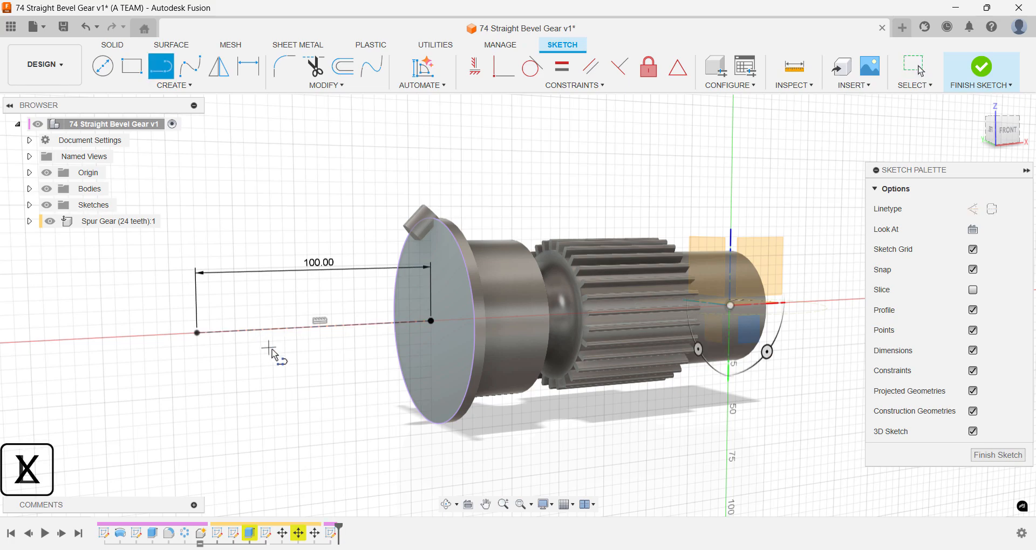
pyautogui.scroll(2, 307, 359)
pyautogui.scroll(1, 332, 369)
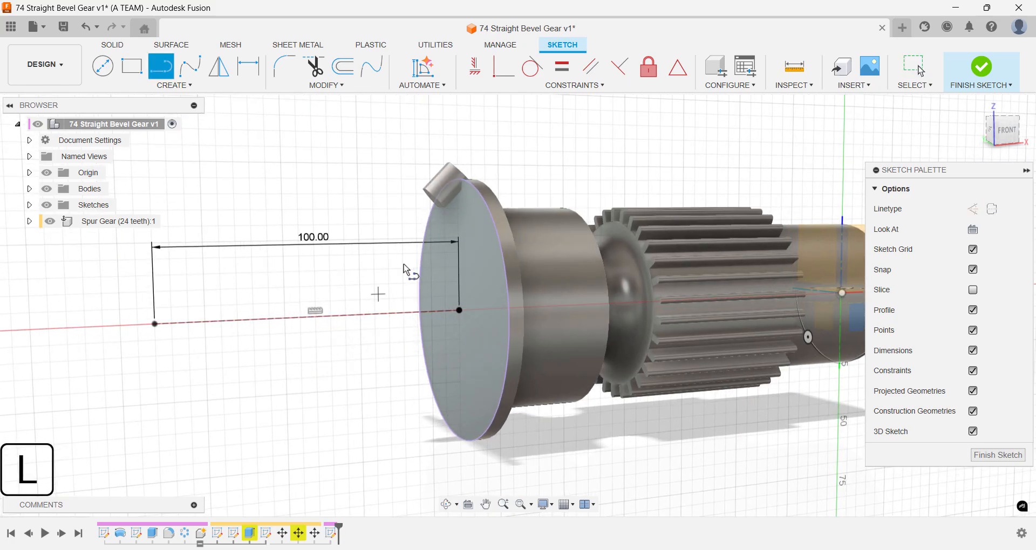
pyautogui.scroll(2, 438, 208)
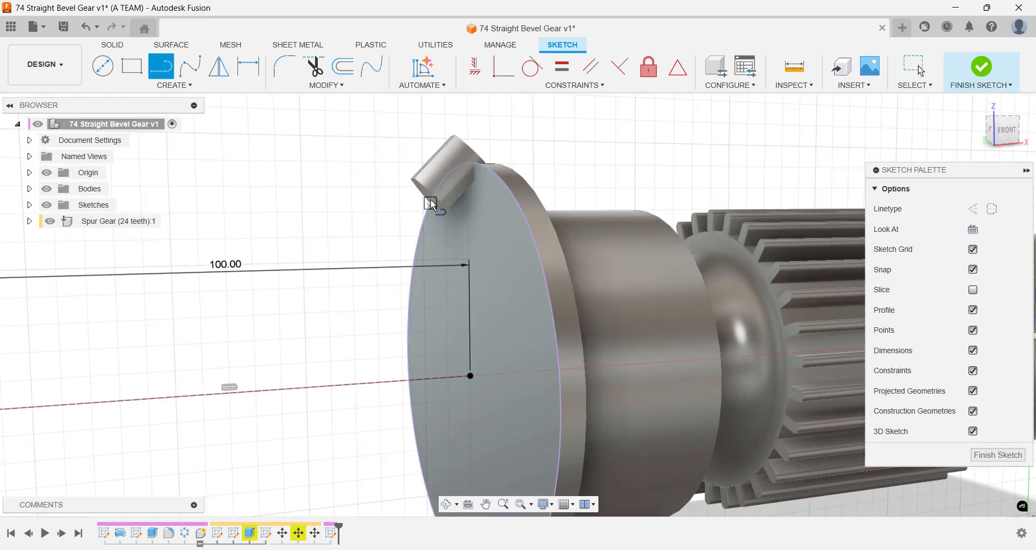
pyautogui.scroll(2, 430, 199)
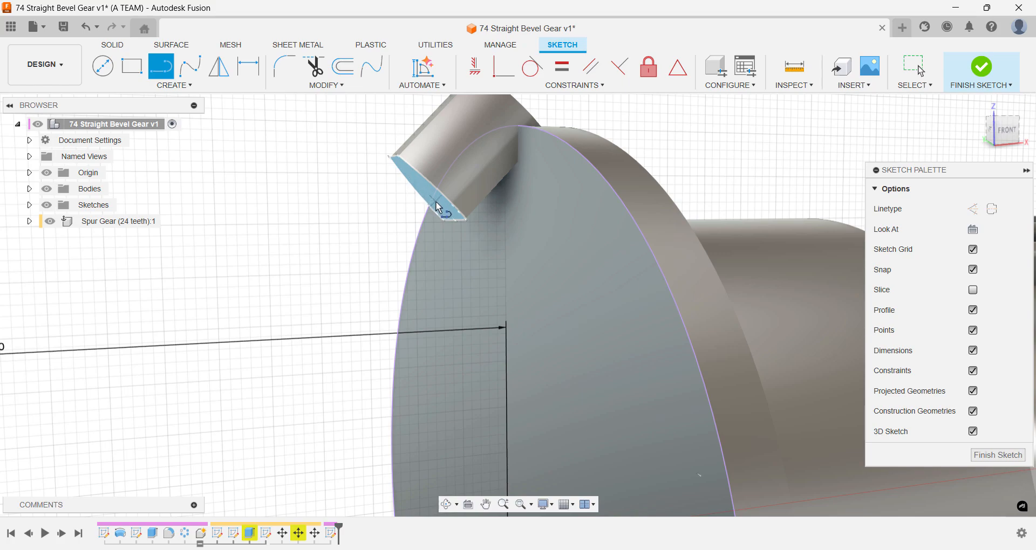
pyautogui.scroll(1, 439, 207)
pyautogui.scroll(3, 439, 207)
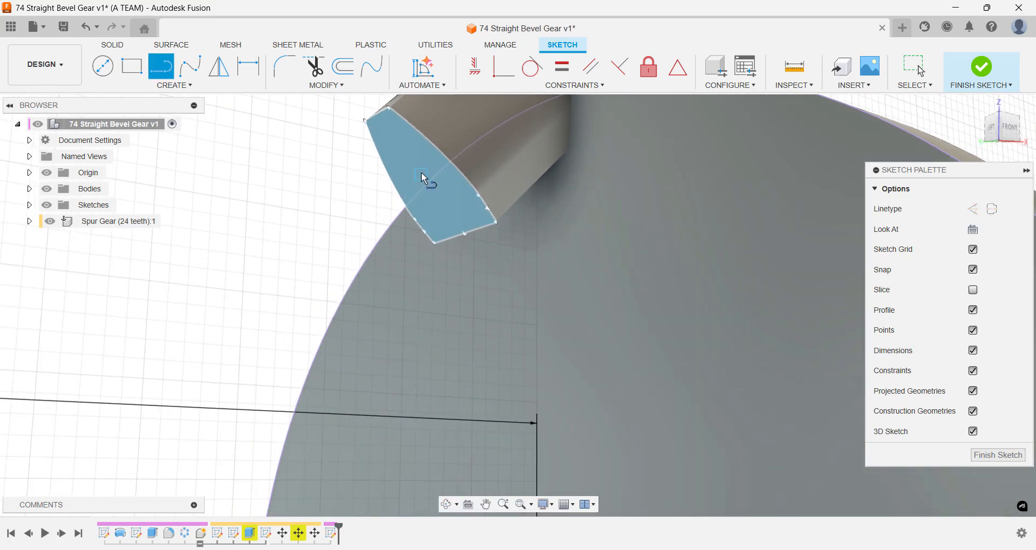
pyautogui.click(422, 173)
pyautogui.scroll(-4, 394, 197)
pyautogui.keyDown('shift'); pyautogui.moveTo(353, 225); pyautogui.dragTo(280, 286, button='middle'); pyautogui.keyUp('shift')
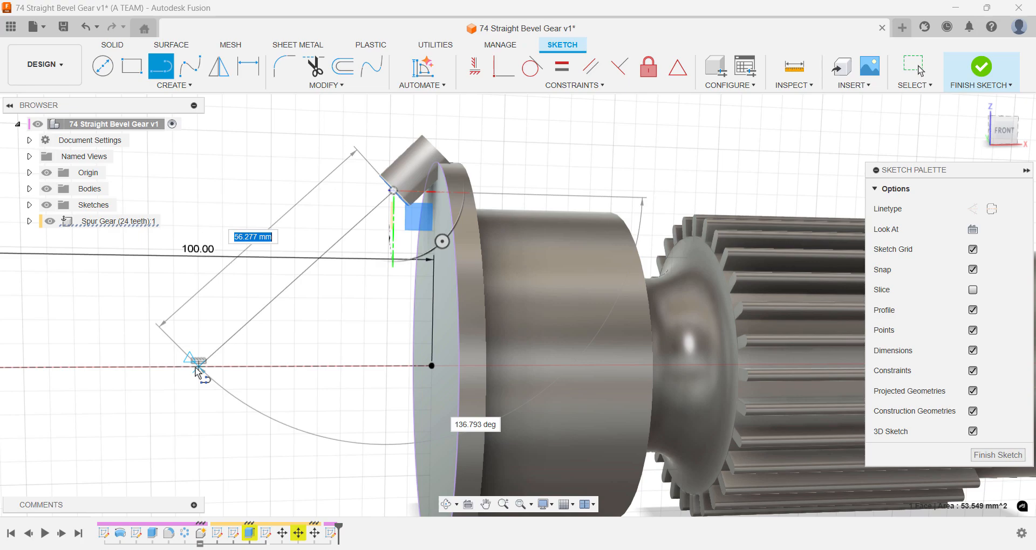
pyautogui.press('Tab')
pyautogui.write('135')
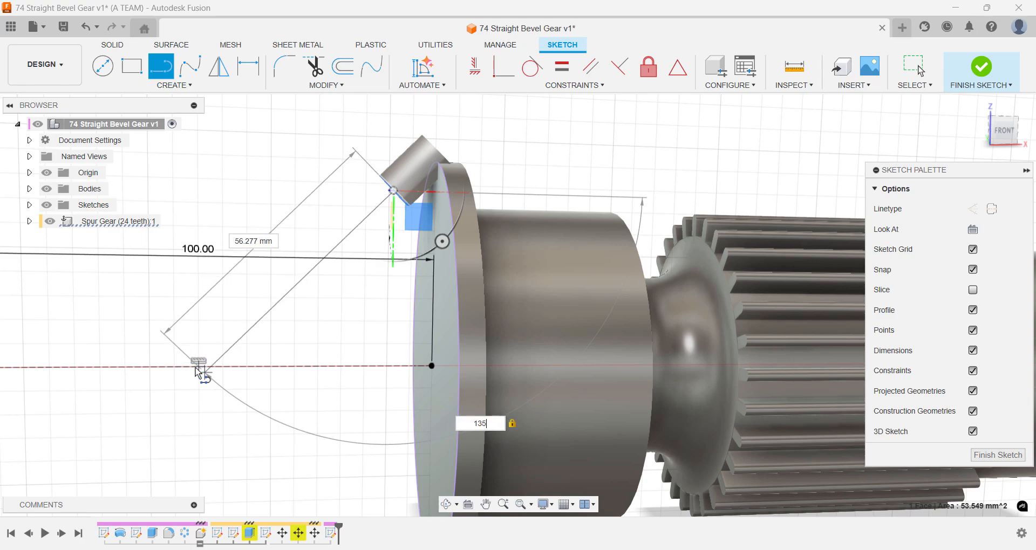
pyautogui.press('Return')
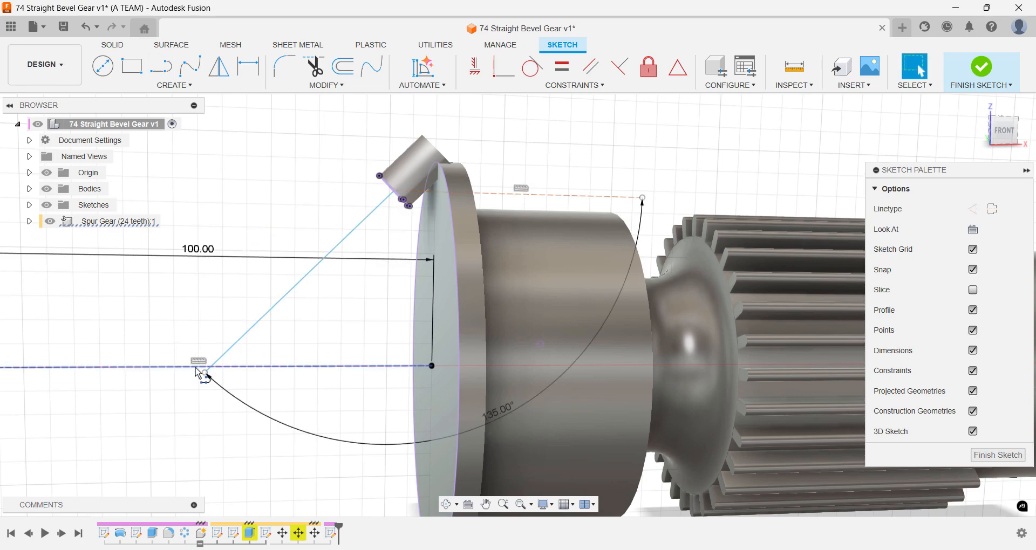
pyautogui.press('Escape')
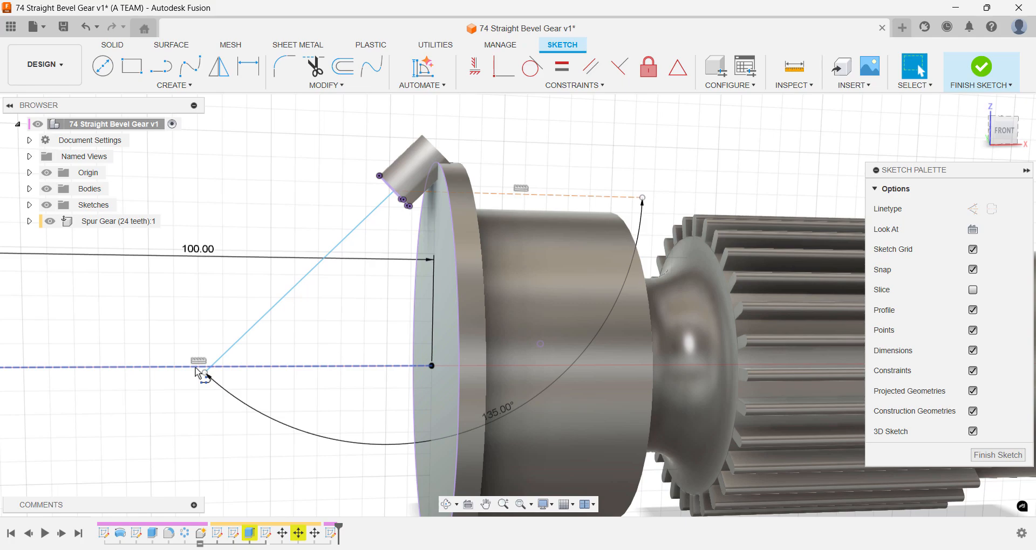
# Convert the angled line from the tooth into a construction line.
pyautogui.click(249, 333)
pyautogui.press('x')
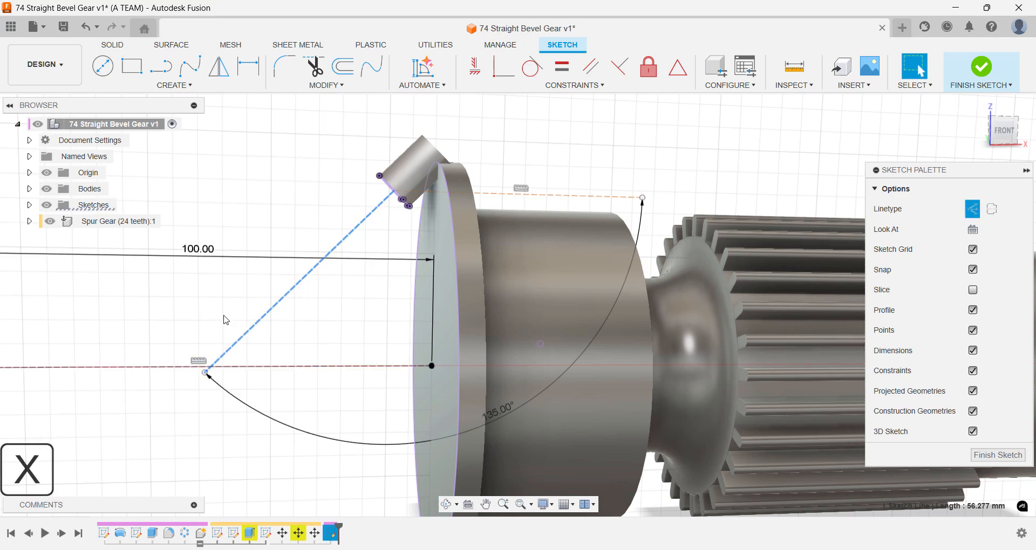
pyautogui.click(226, 320)
# Trim both construction lines back to their intersection so they meet at one apex point, and finish the sketch.
pyautogui.write('s')
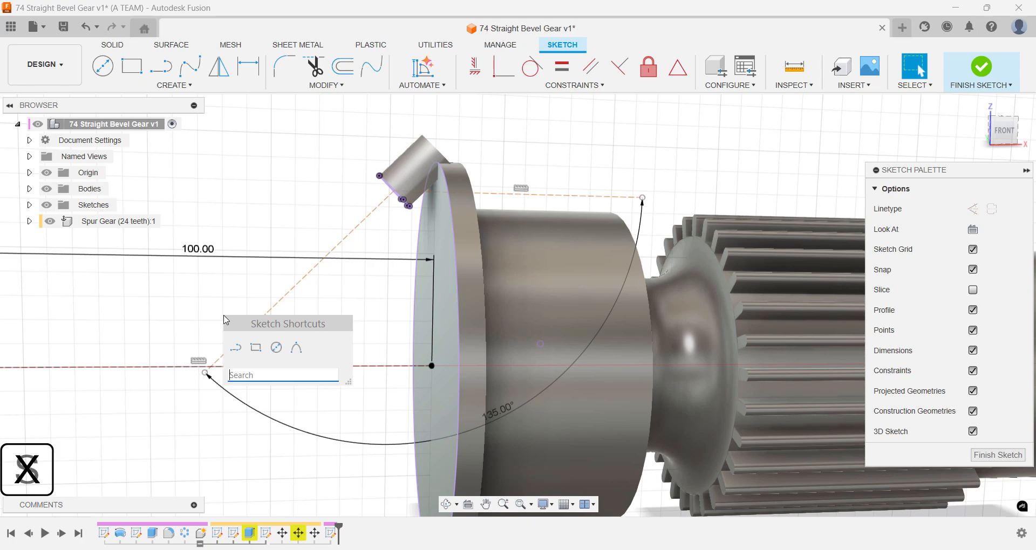
pyautogui.write('trim')
pyautogui.press('Return')
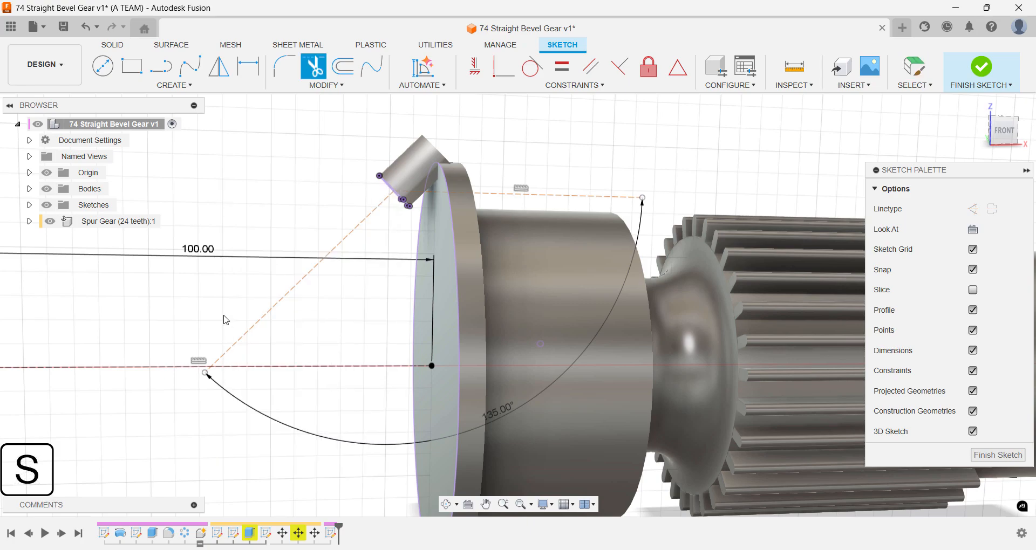
pyautogui.scroll(5, 199, 394)
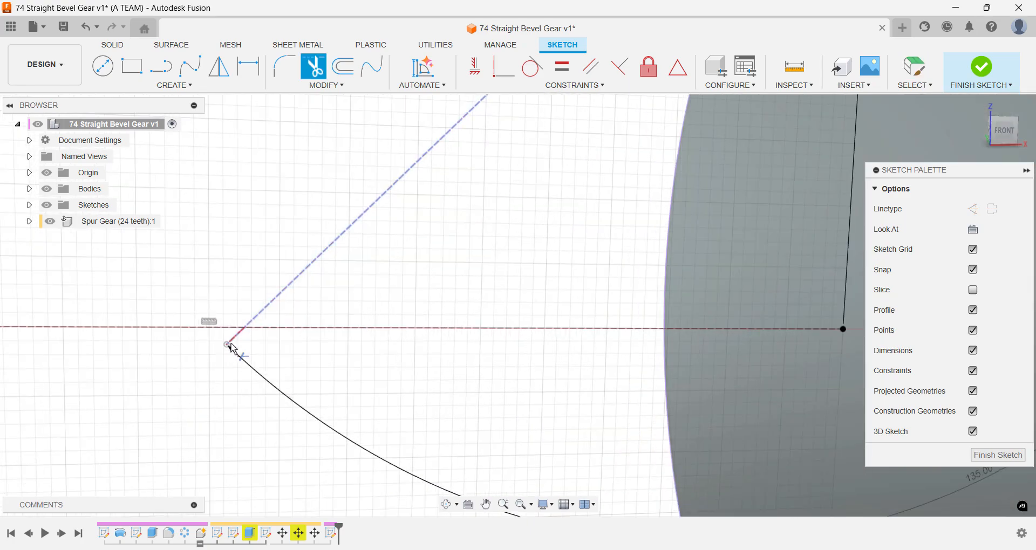
pyautogui.click(208, 339)
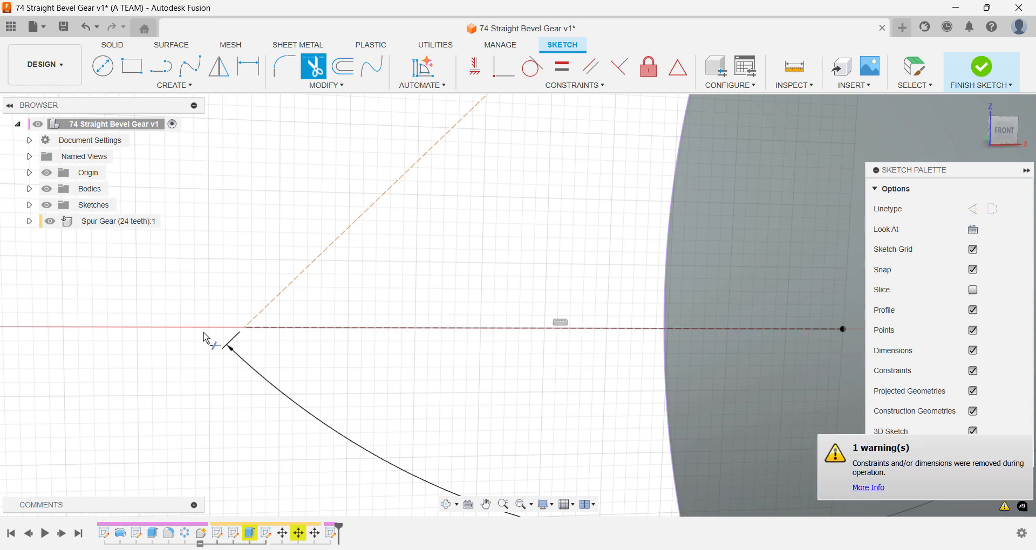
pyautogui.scroll(-6, 207, 338)
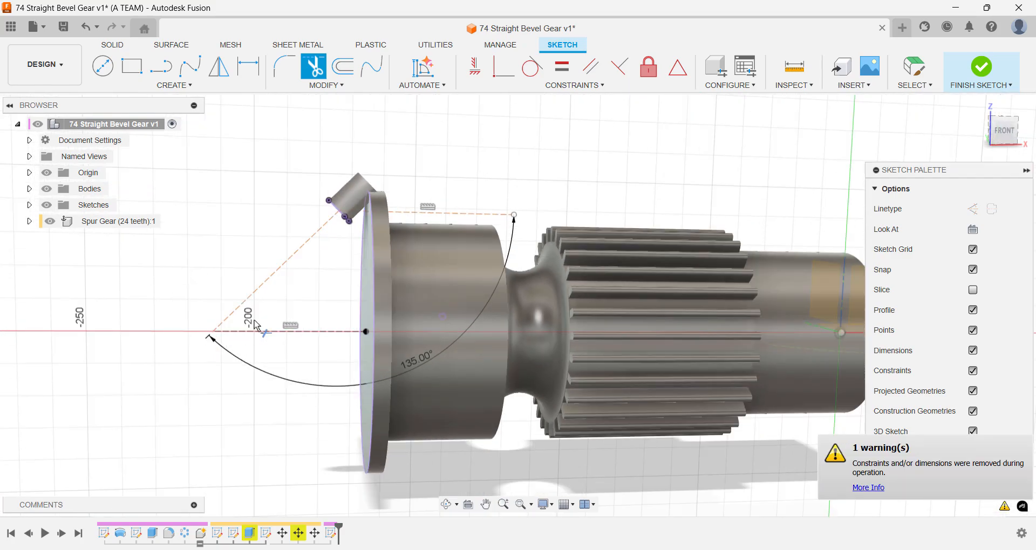
pyautogui.click(969, 80)
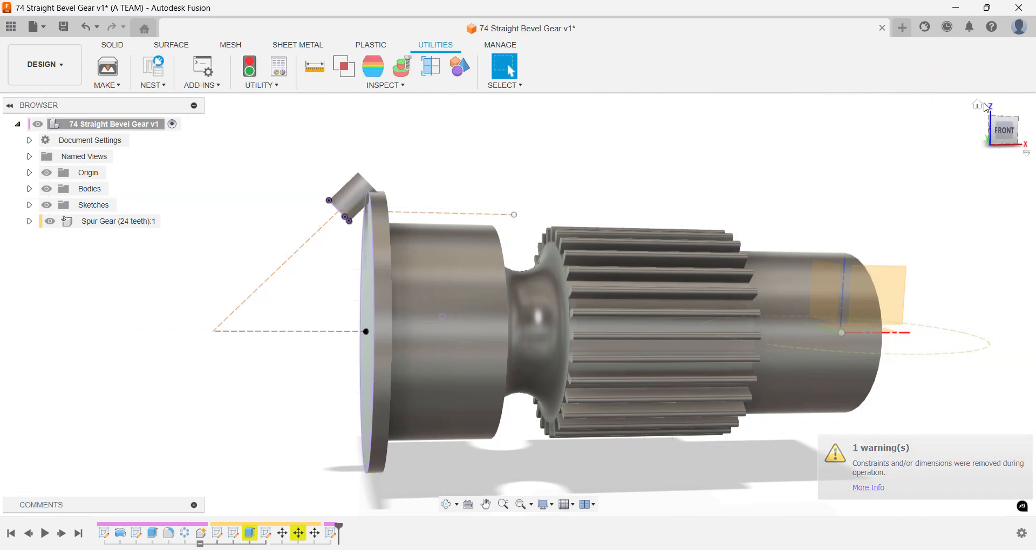
# Set up a Loft from the tooth's end profile to the apex point where the construction lines meet.
pyautogui.click(981, 104)
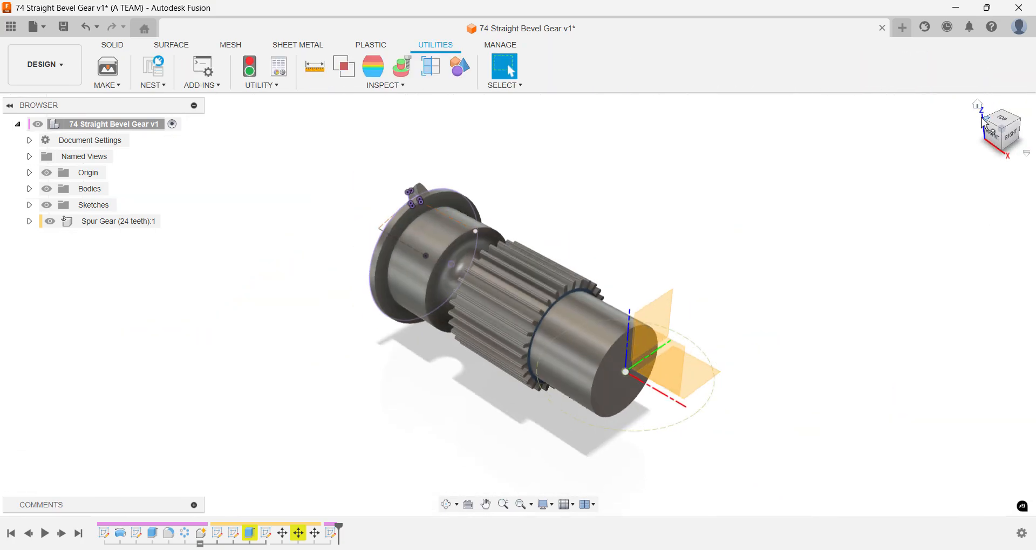
pyautogui.click(984, 123)
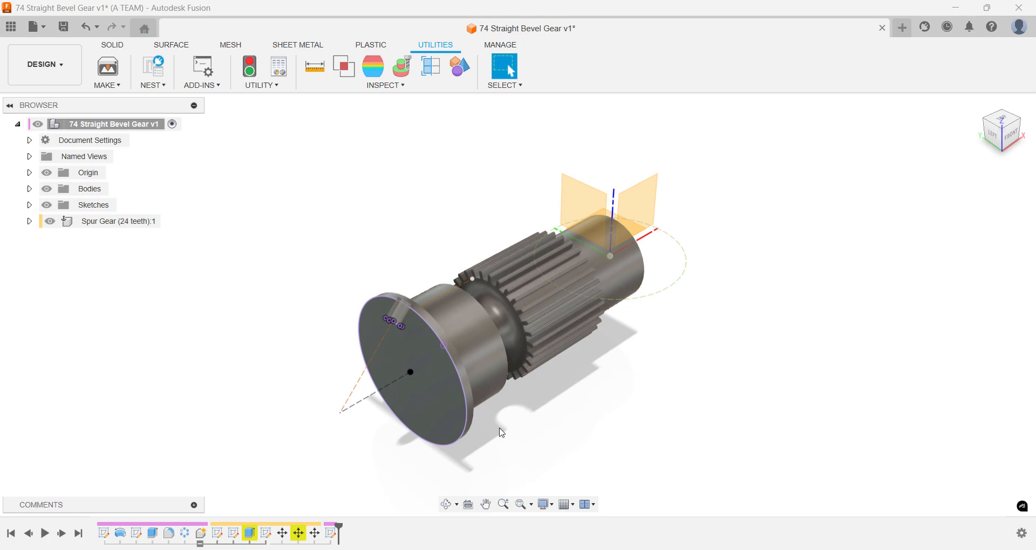
pyautogui.keyDown('shift'); pyautogui.moveTo(501, 434); pyautogui.dragTo(499, 390, button='middle'); pyautogui.keyUp('shift')
pyautogui.write('s')
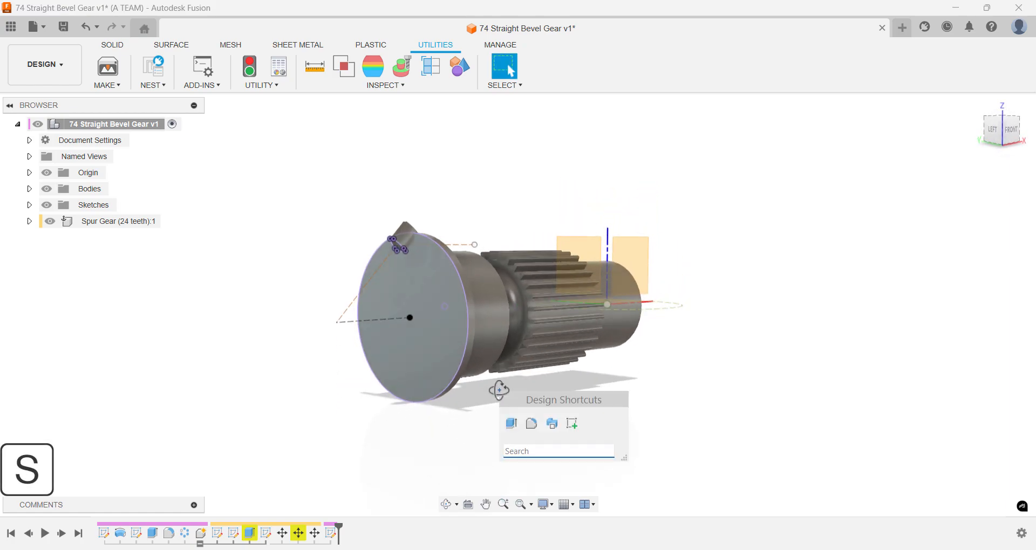
pyautogui.write('loft')
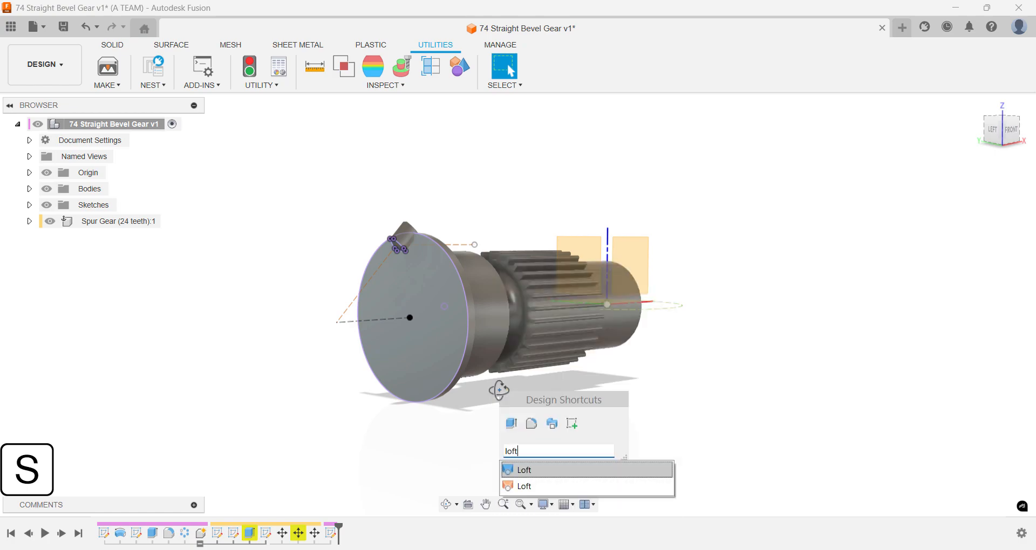
pyautogui.press('Return')
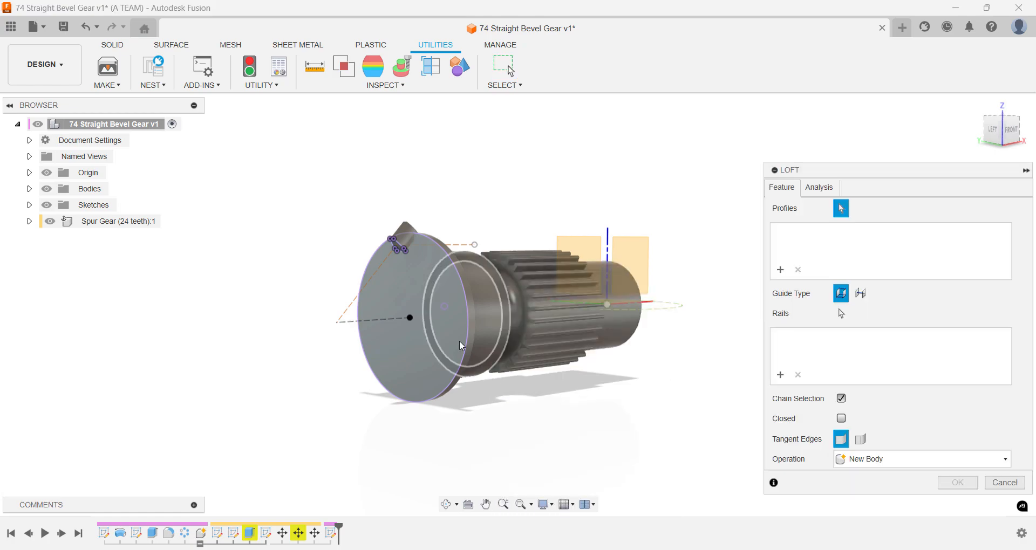
pyautogui.scroll(5, 418, 264)
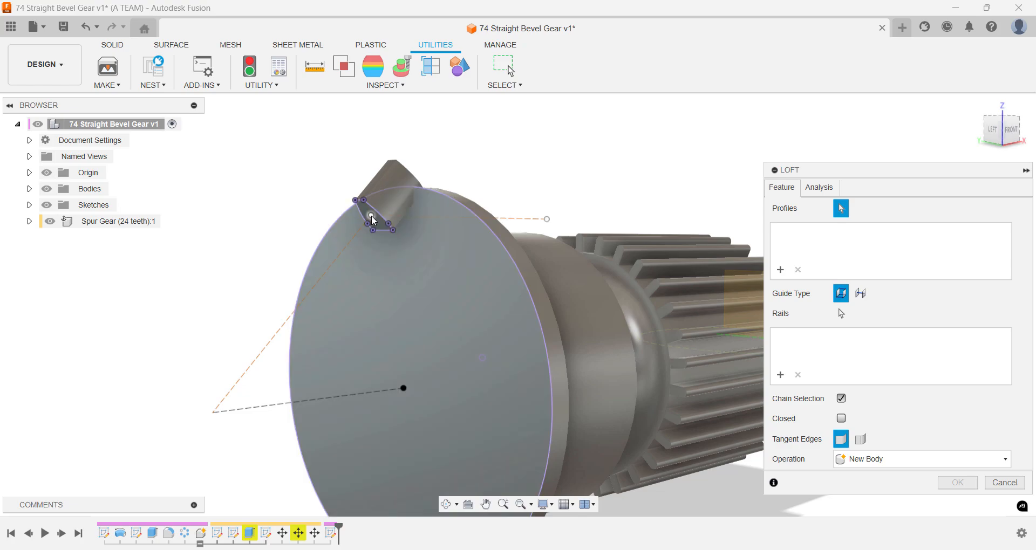
pyautogui.click(376, 226)
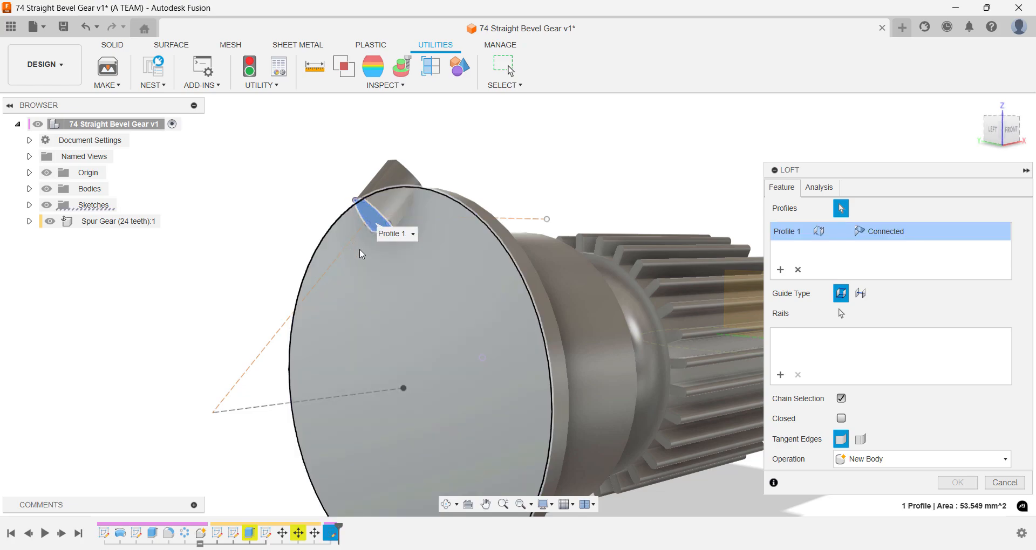
pyautogui.click(777, 274)
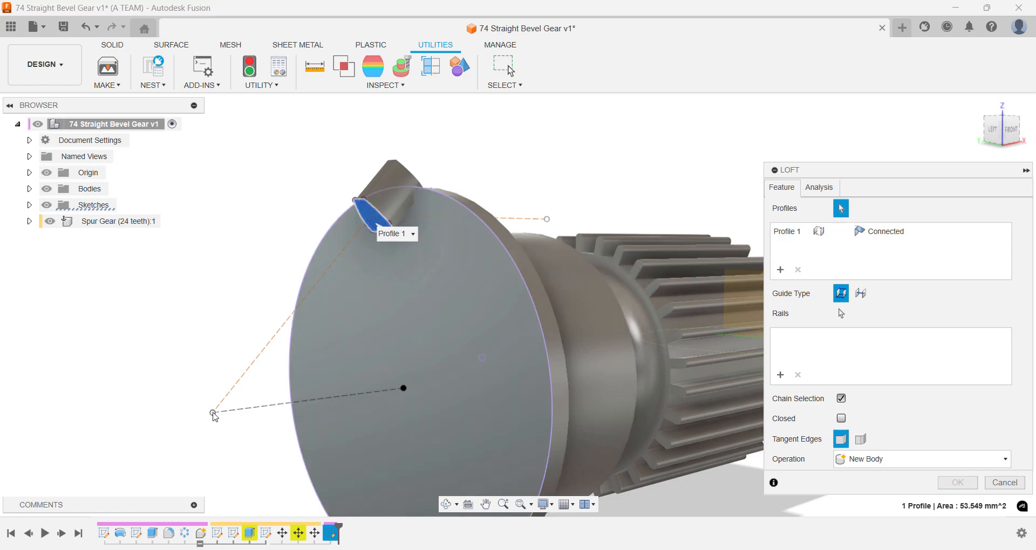
pyautogui.click(214, 414)
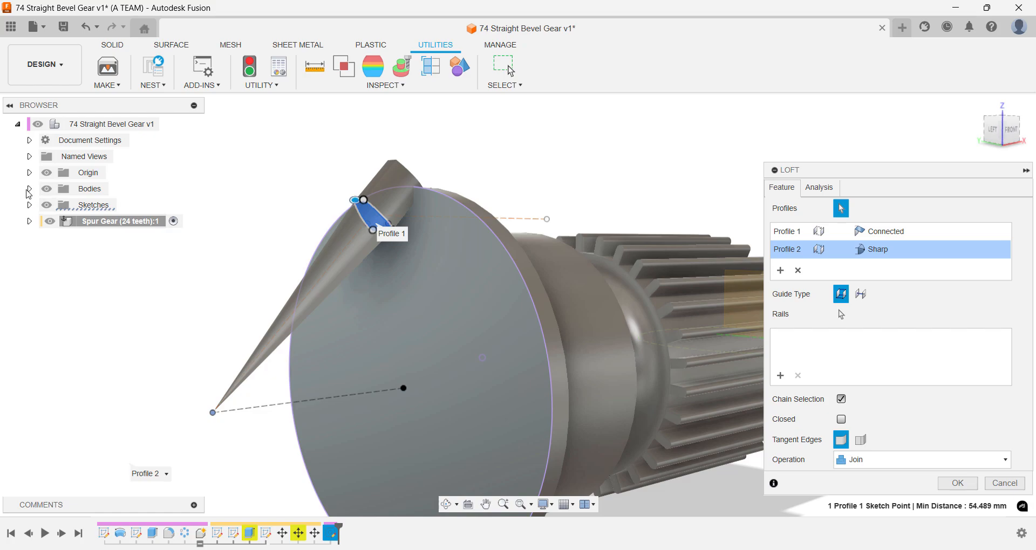
# Hide all the shaft's bodies and complete the loft with the Join operation so it merges with the tooth.
pyautogui.click(29, 188)
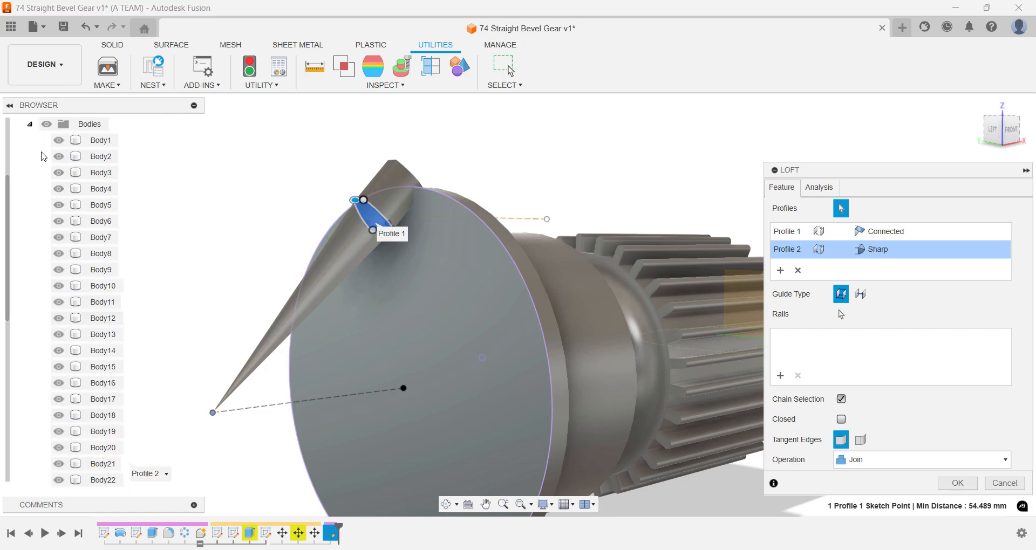
pyautogui.click(47, 124)
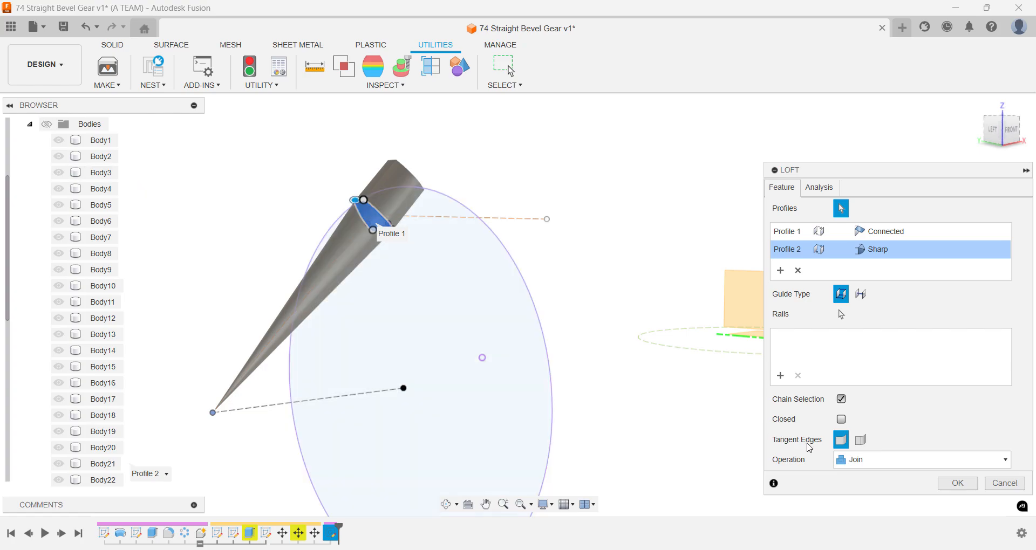
pyautogui.click(943, 484)
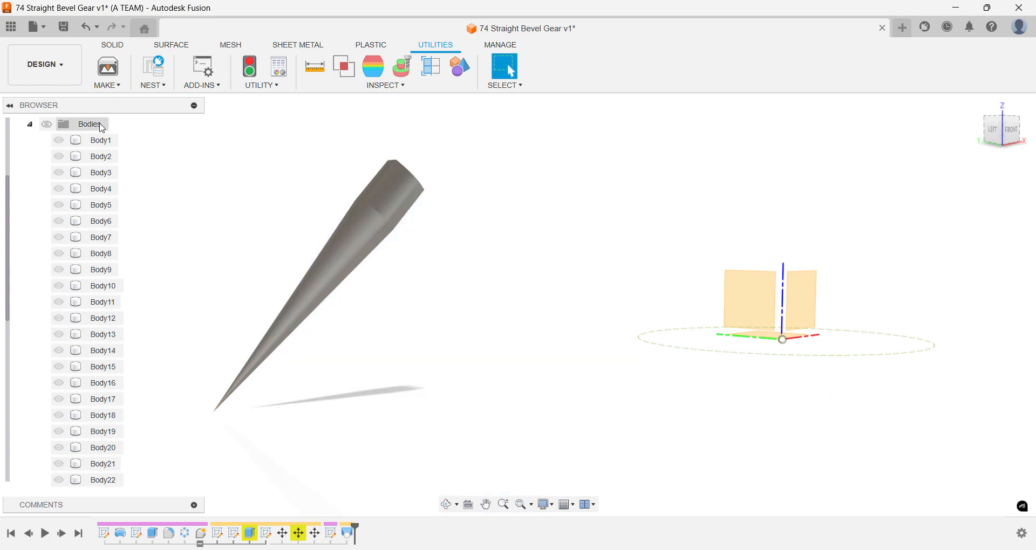
# Show the shaft's bodies again and view the tapered tooth against the flange.
pyautogui.click(49, 129)
pyautogui.click(47, 126)
pyautogui.keyDown('shift'); pyautogui.moveTo(181, 185); pyautogui.dragTo(214, 204, button='middle'); pyautogui.keyUp('shift')
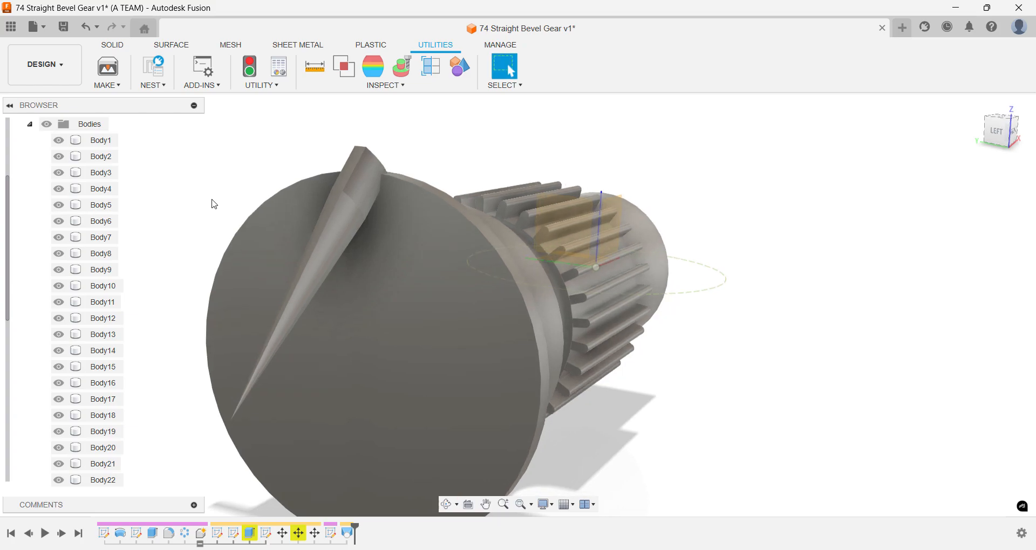
# Apply a full round fillet to the outer tip face of the bevel tooth.
pyautogui.press('f')
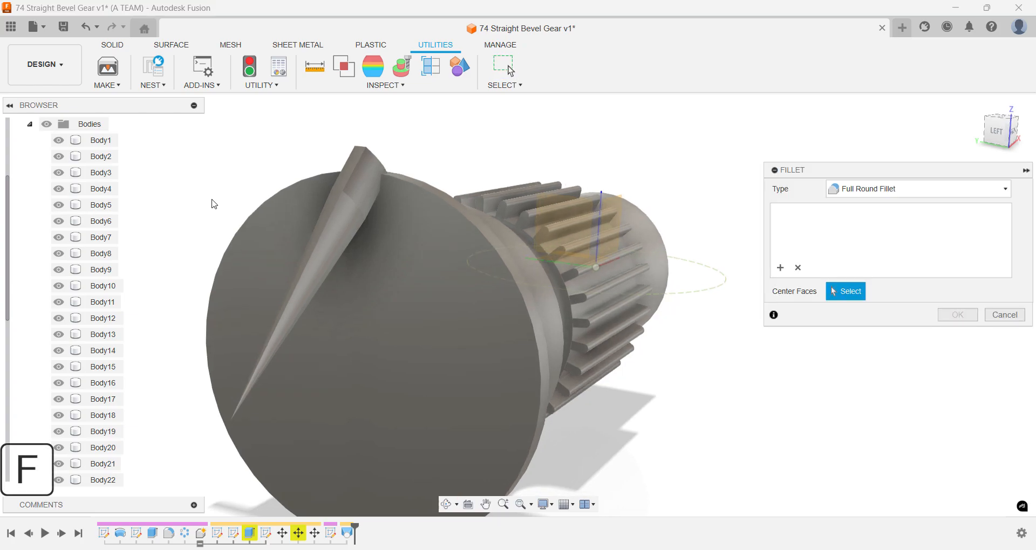
pyautogui.click(352, 163)
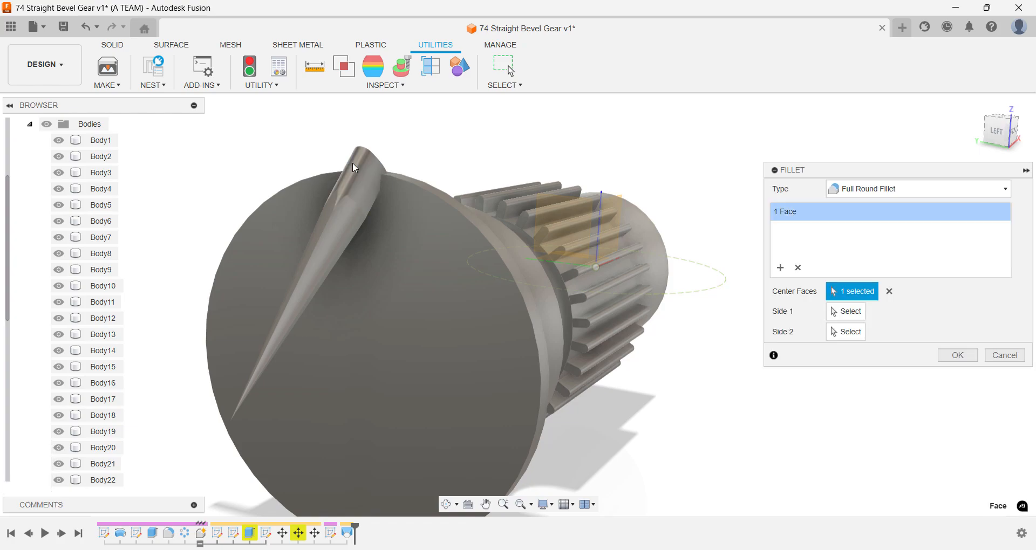
pyautogui.press('Return')
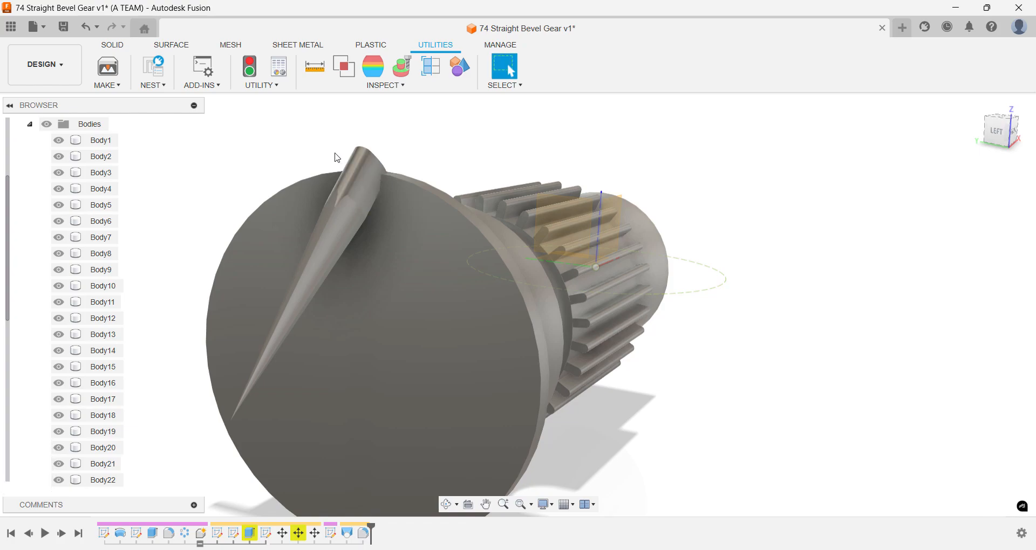
pyautogui.press('f')
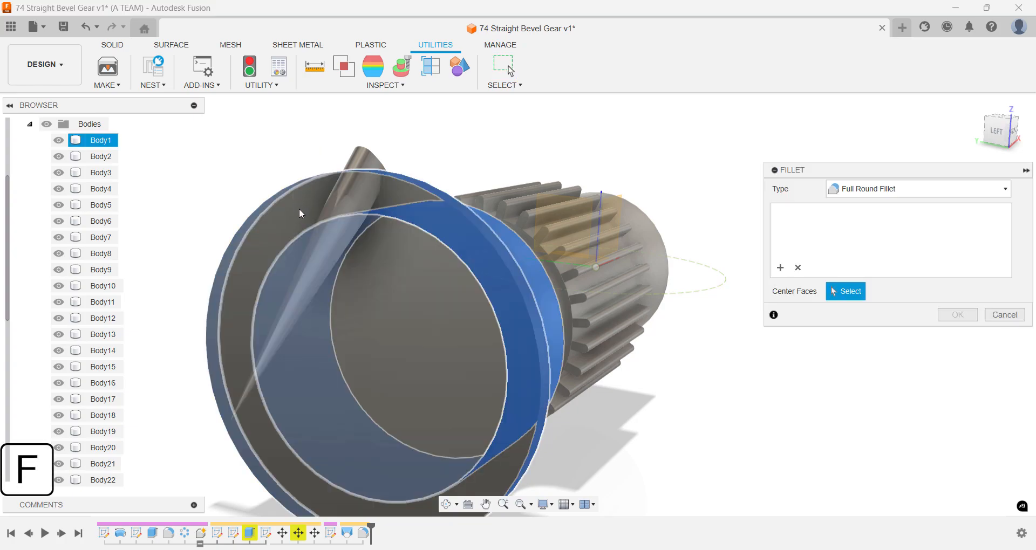
pyautogui.click(315, 235)
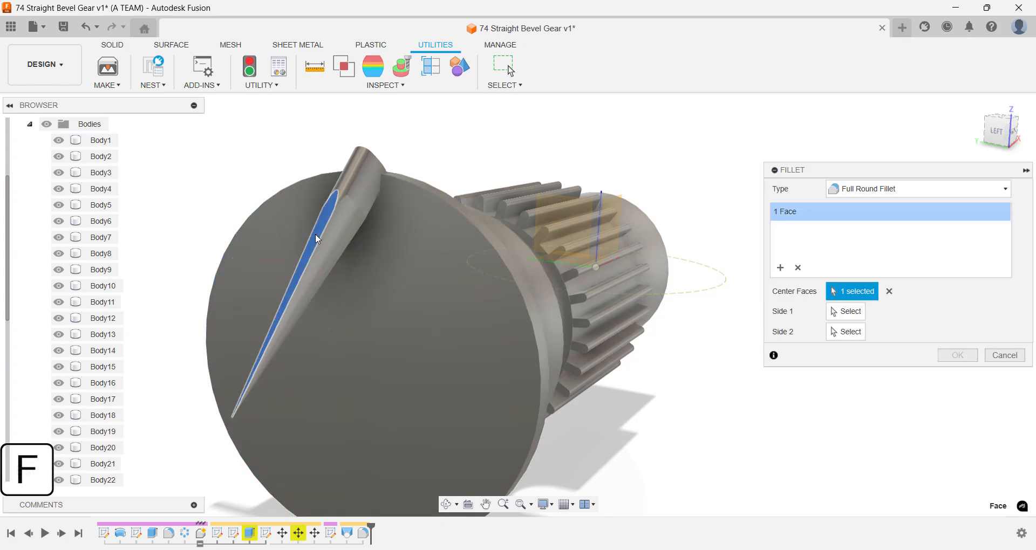
pyautogui.press('Escape')
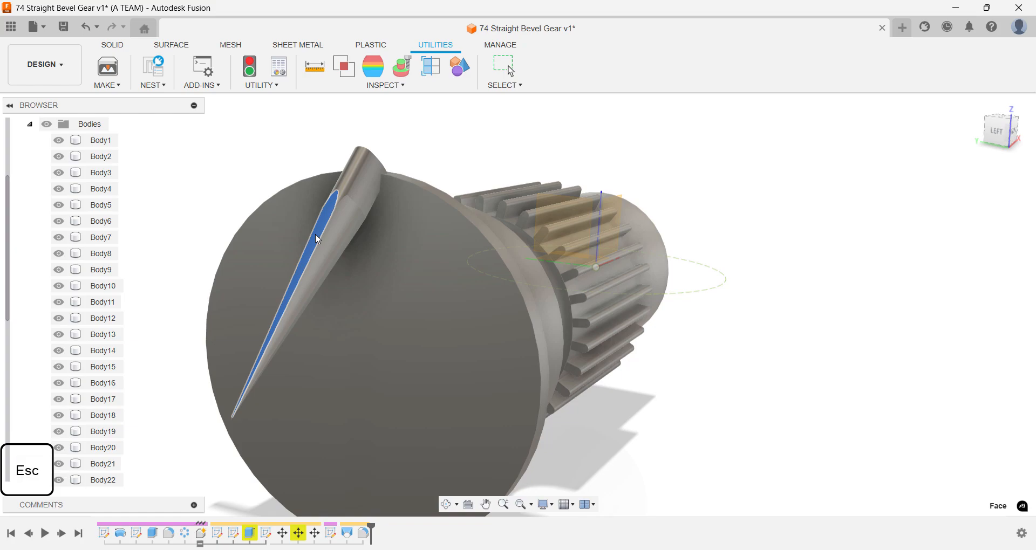
pyautogui.press('Escape')
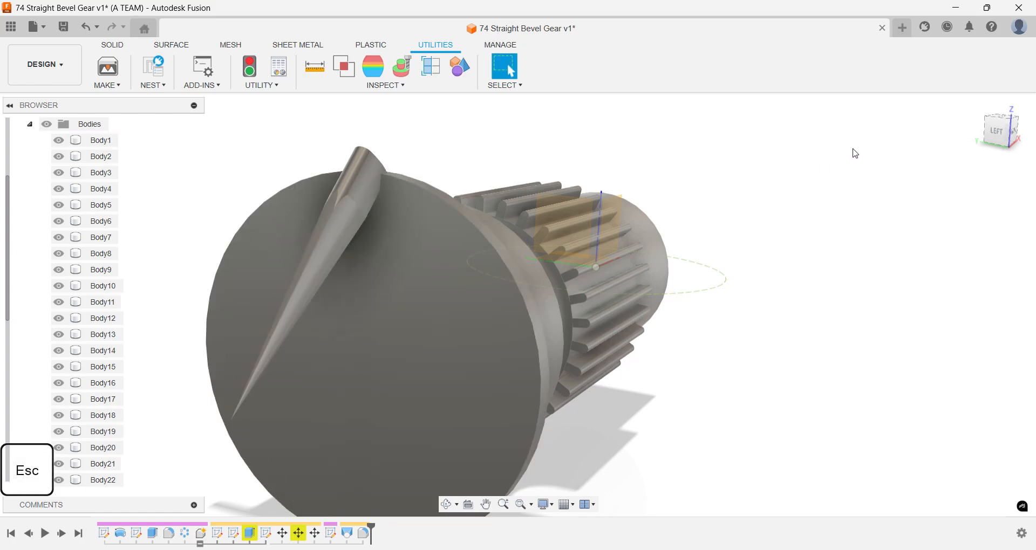
# Create a full circular pattern of the tapered tooth body around the X axis with a quantity of 24.
pyautogui.click(984, 116)
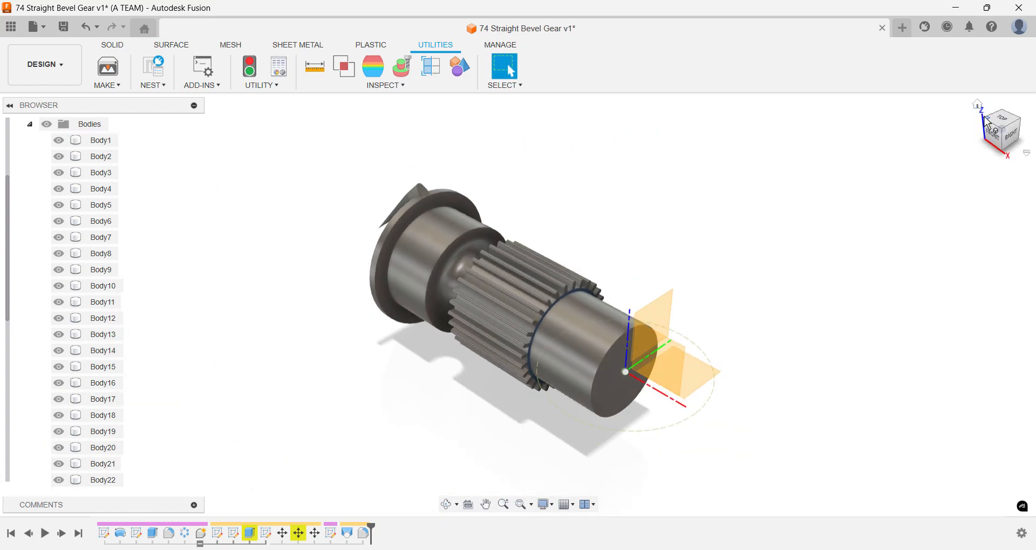
pyautogui.click(984, 117)
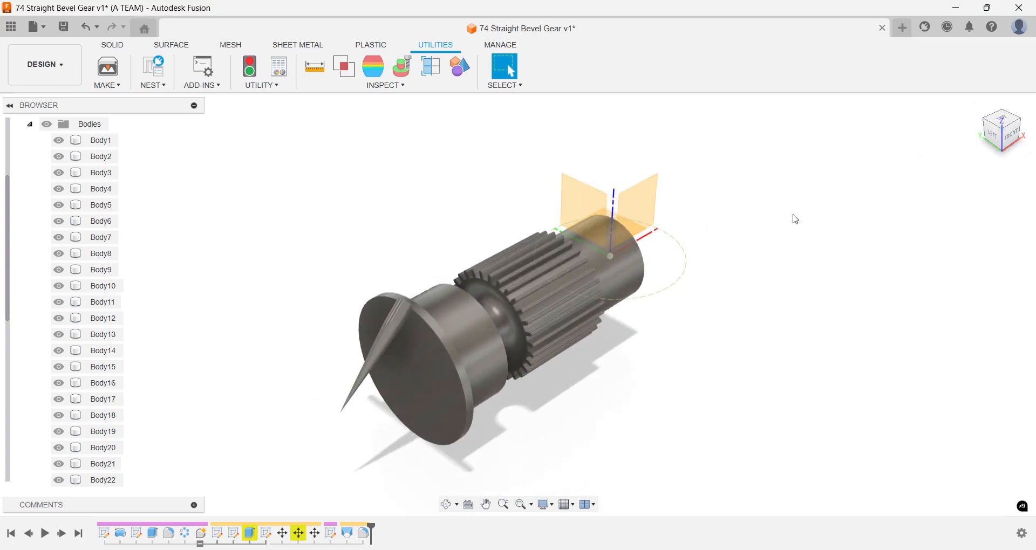
pyautogui.write('s')
pyautogui.write('cir')
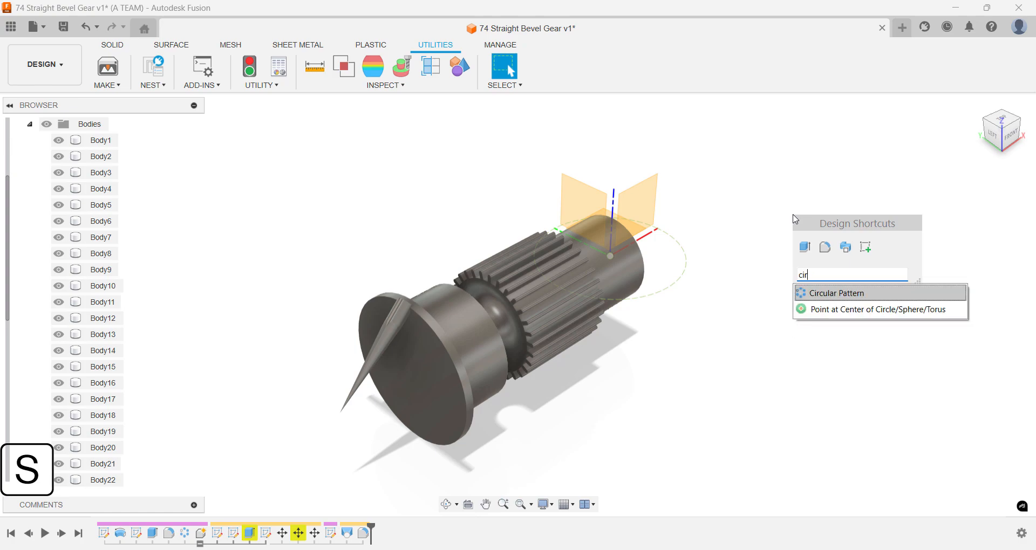
pyautogui.press('Return')
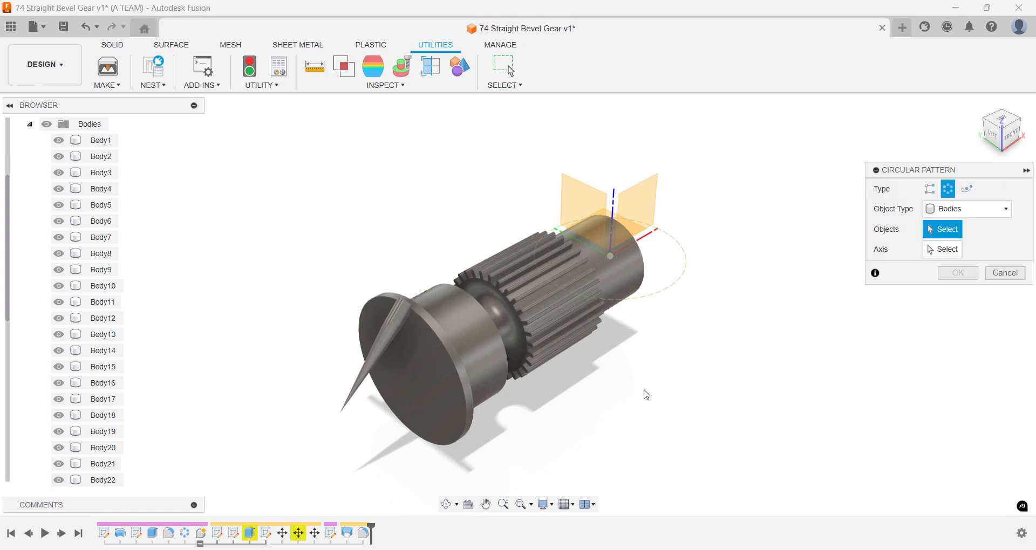
pyautogui.click(369, 385)
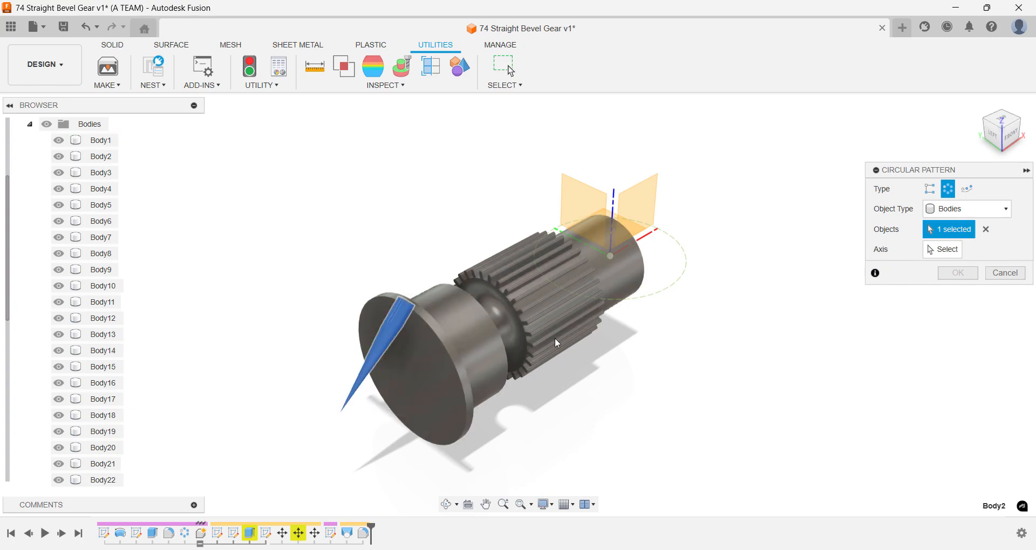
pyautogui.click(951, 251)
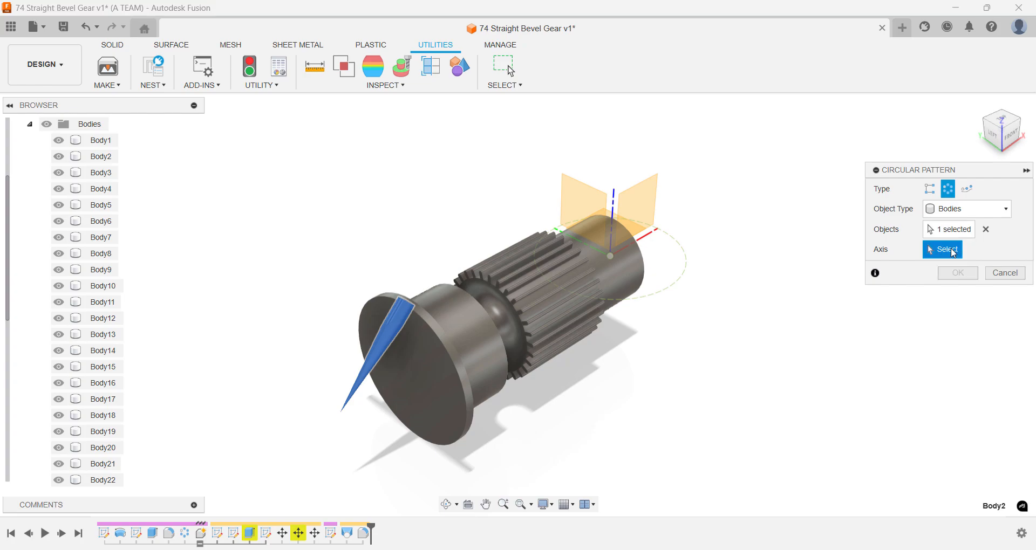
pyautogui.click(649, 238)
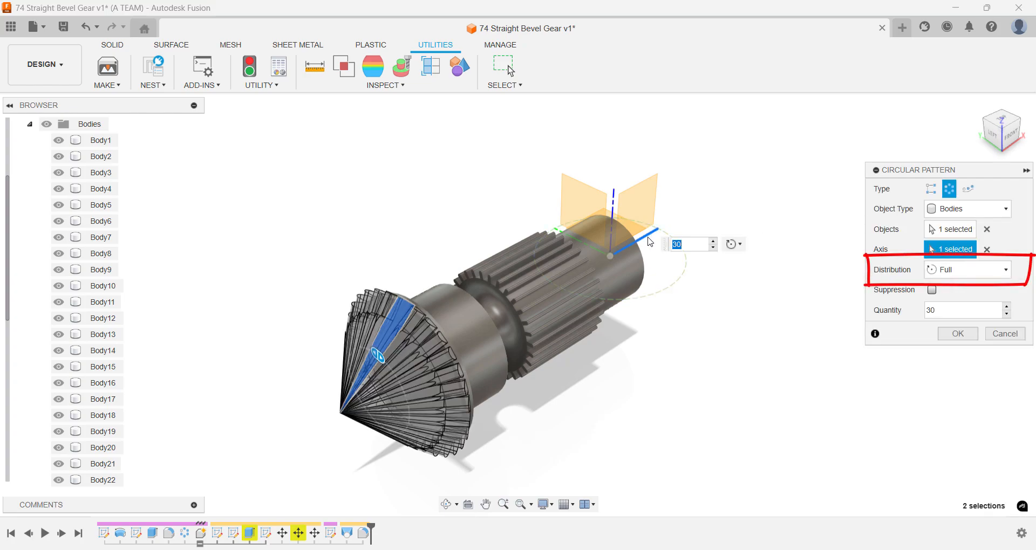
pyautogui.write('24')
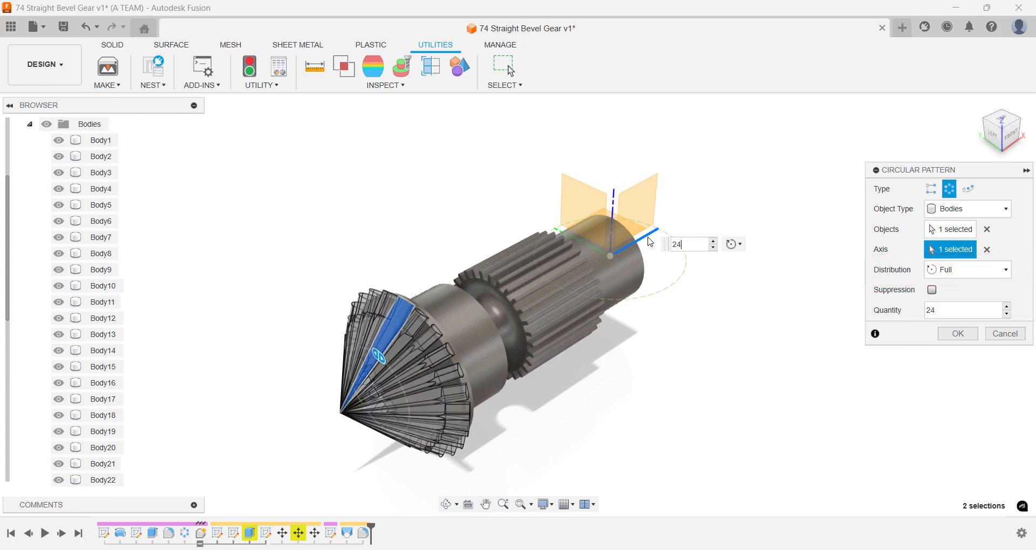
pyautogui.press('Return')
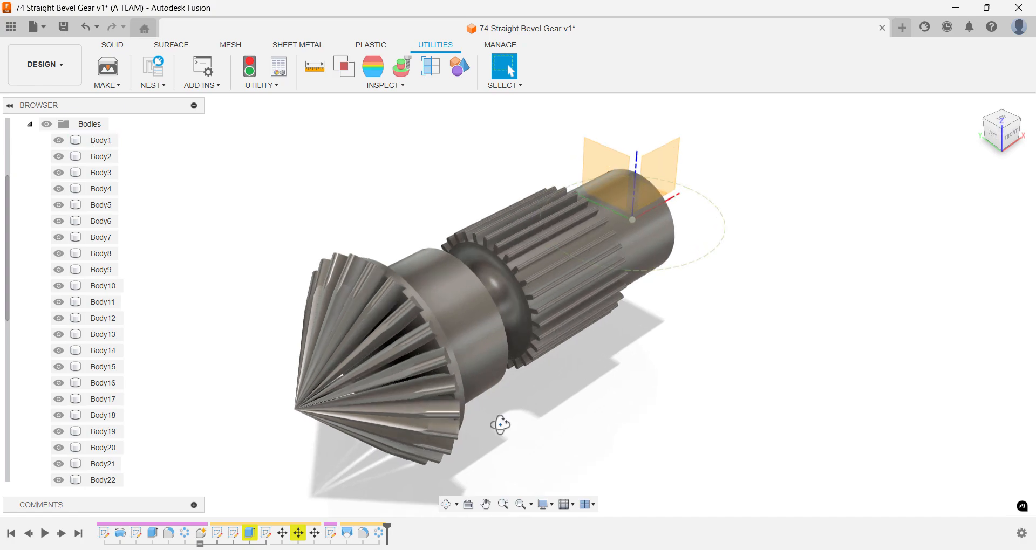
# Place a construction point at the apex vertex where the patterned teeth converge, using Point at Vertex.
pyautogui.keyDown('shift'); pyautogui.moveTo(500, 423); pyautogui.dragTo(493, 413, button='middle'); pyautogui.keyUp('shift')
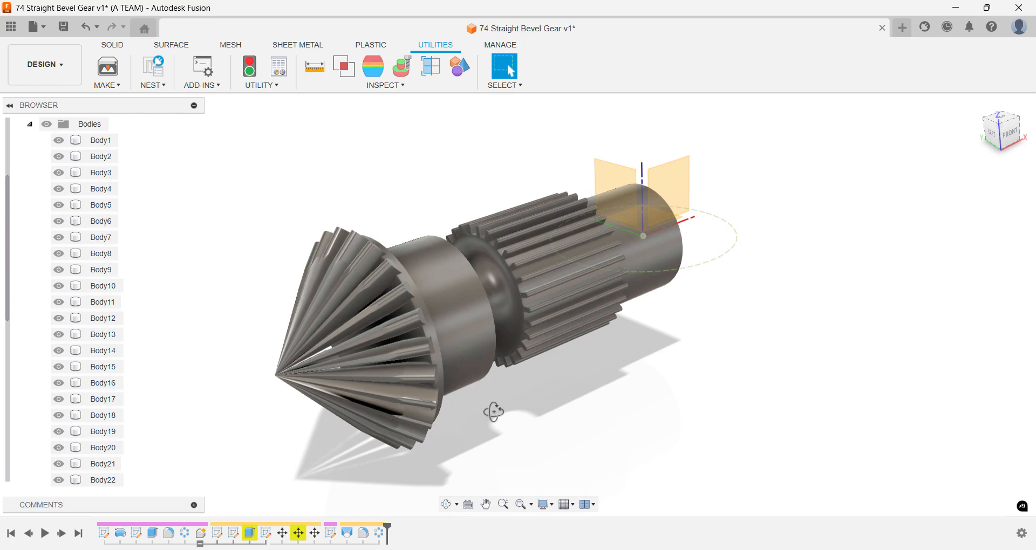
pyautogui.write('s')
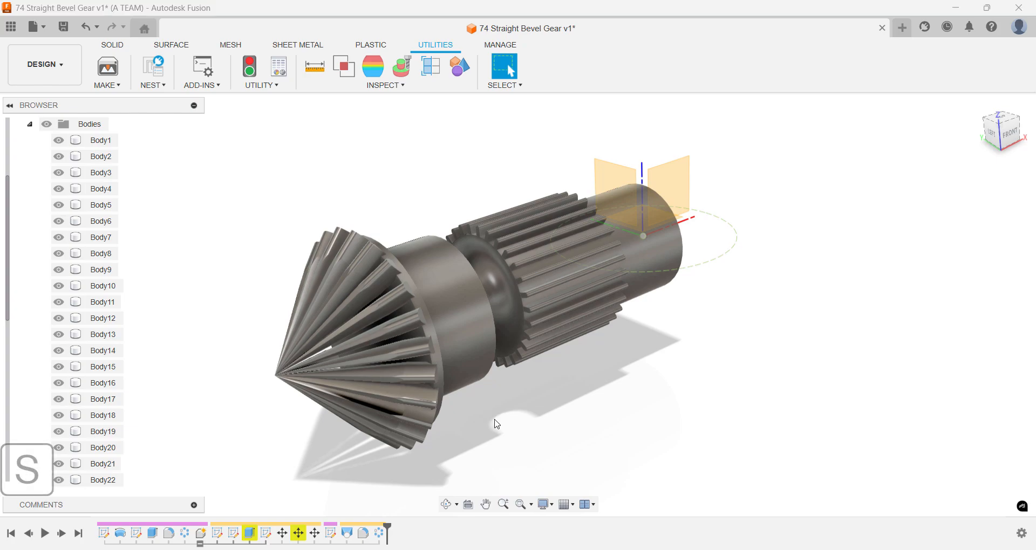
pyautogui.write('point')
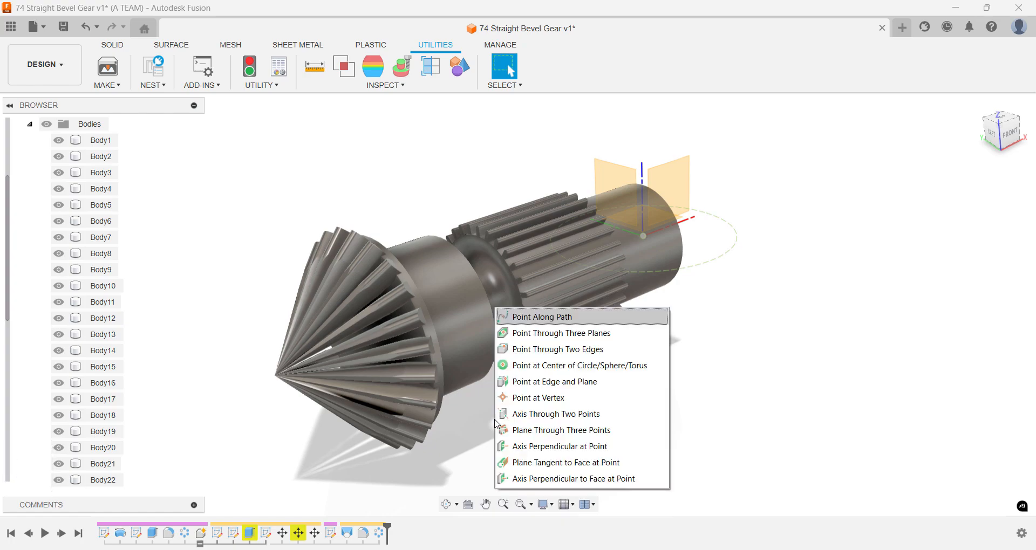
pyautogui.press('Down')
pyautogui.press('Down')
pyautogui.press('Down')
pyautogui.press('Down')
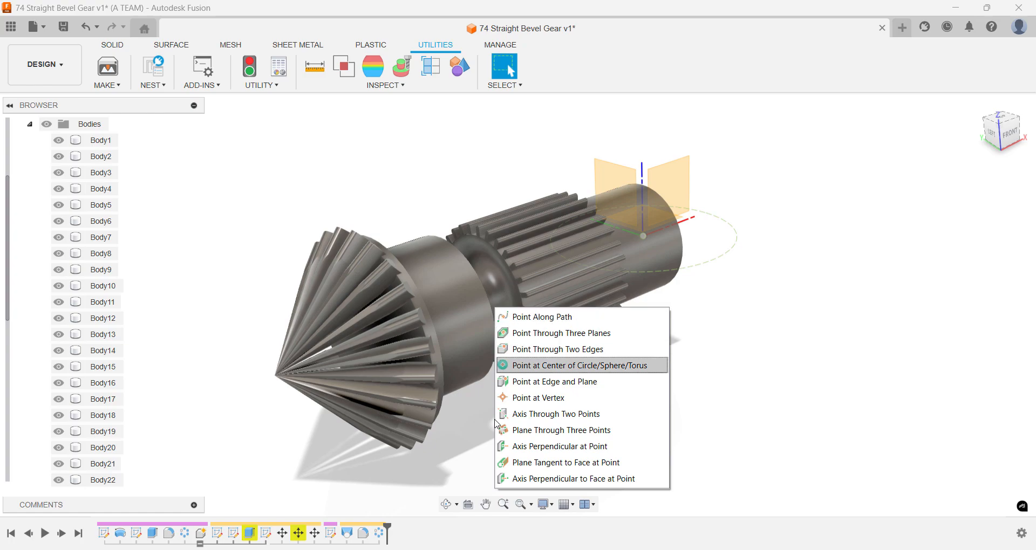
pyautogui.press('Down')
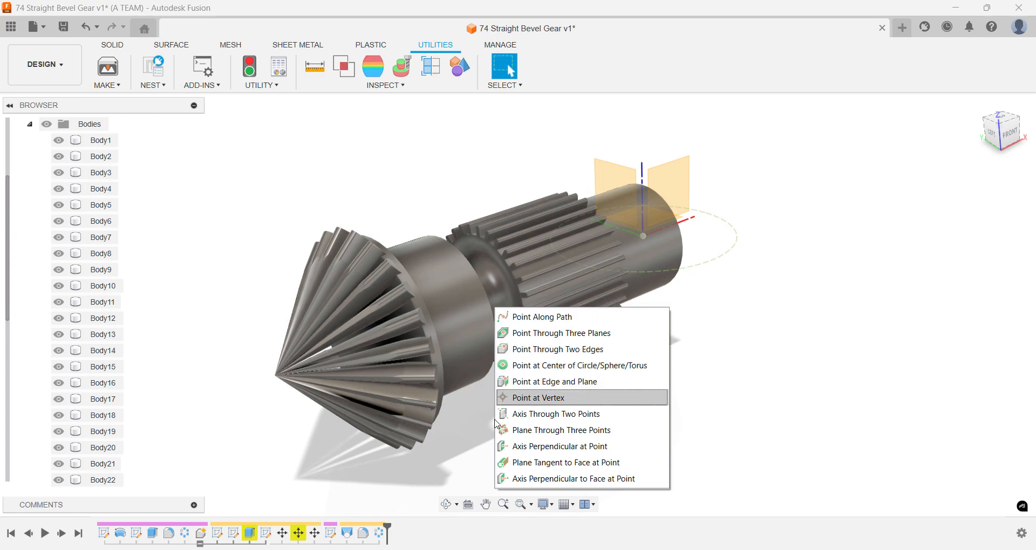
pyautogui.press('Return')
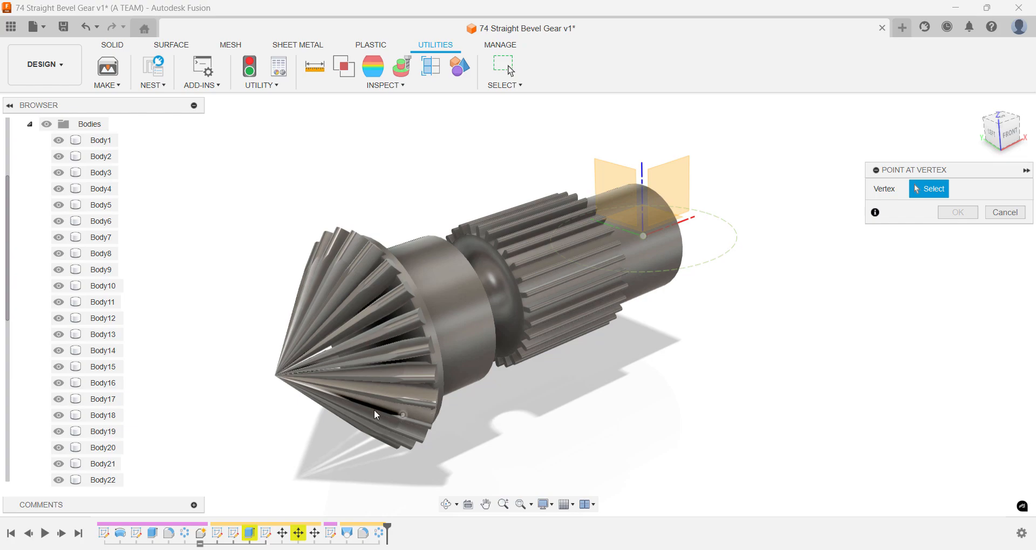
pyautogui.click(275, 376)
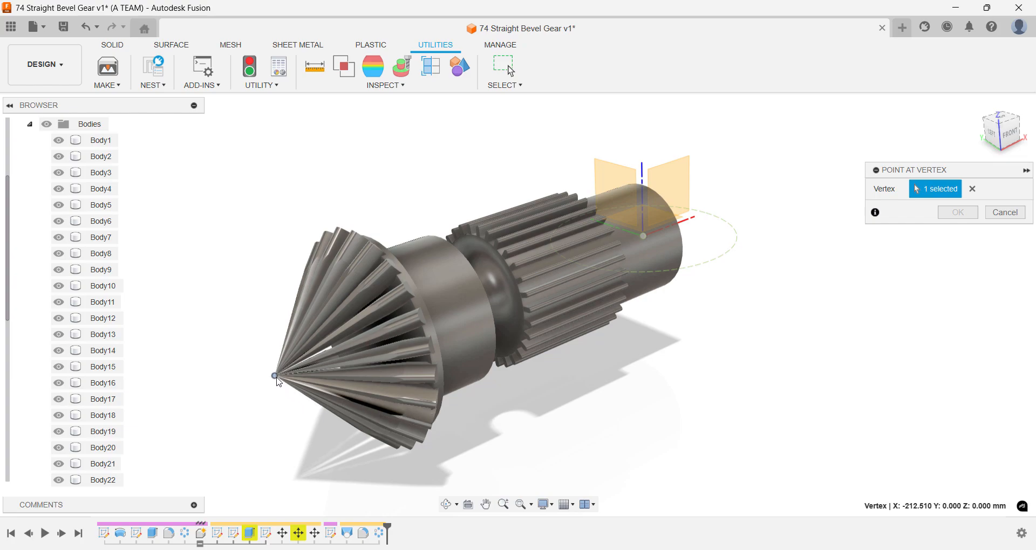
pyautogui.press('Return')
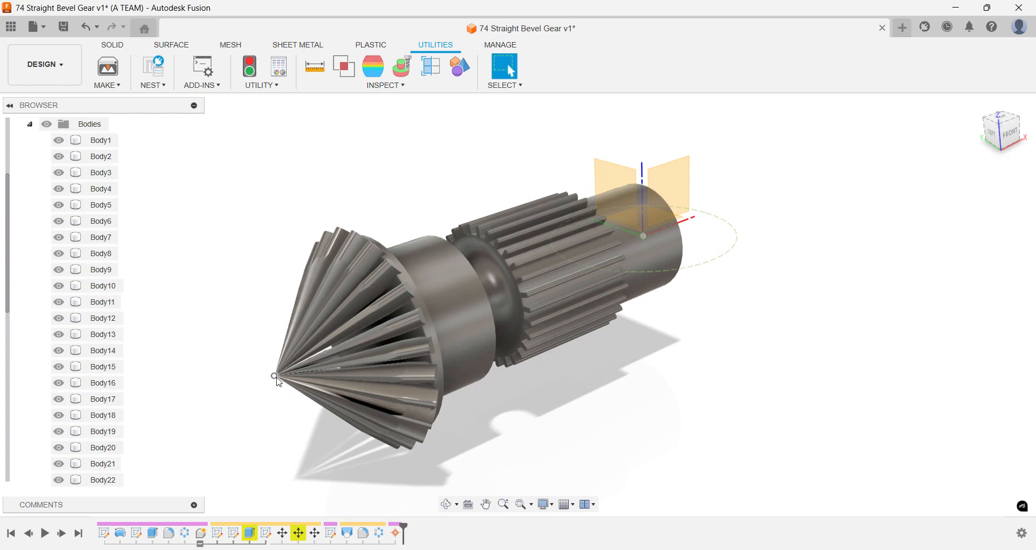
# Save the design with the version description "Before edit".
pyautogui.hotkey('ctrl', 's')
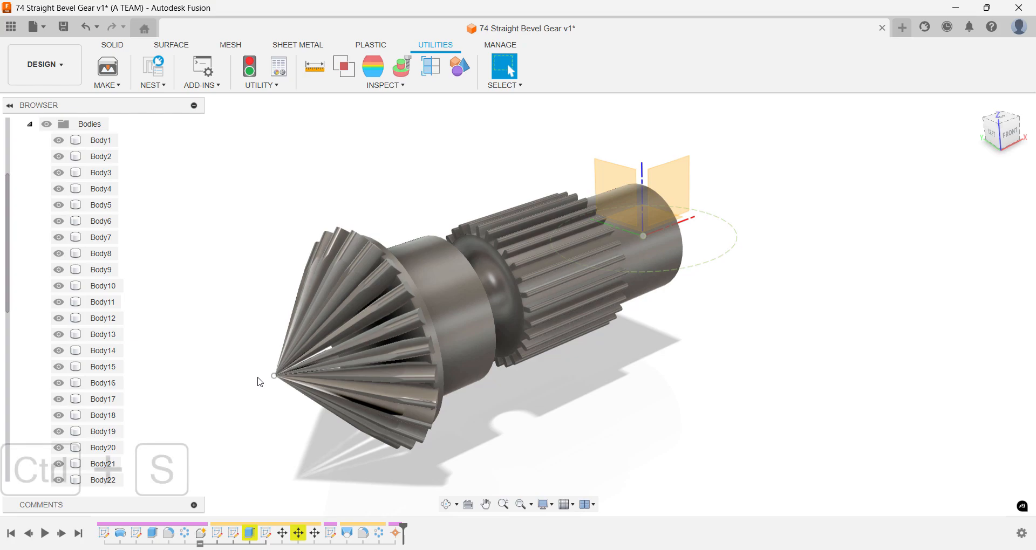
pyautogui.write('Be')
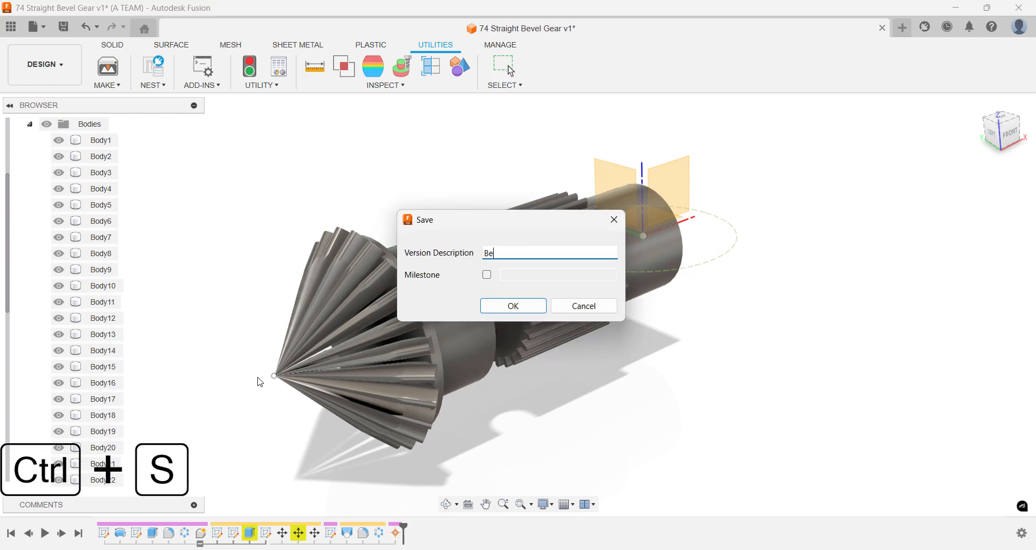
pyautogui.write('fore edit')
pyautogui.press('Return')
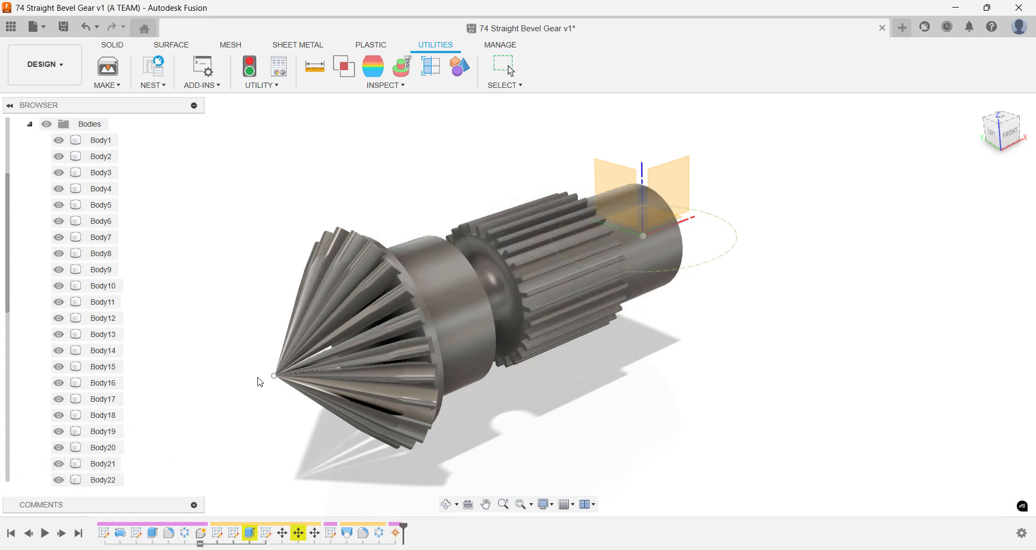
# Loft the flange's circular end face to the apex construction point with the Join operation, filling the core between the teeth.
pyautogui.write('s')
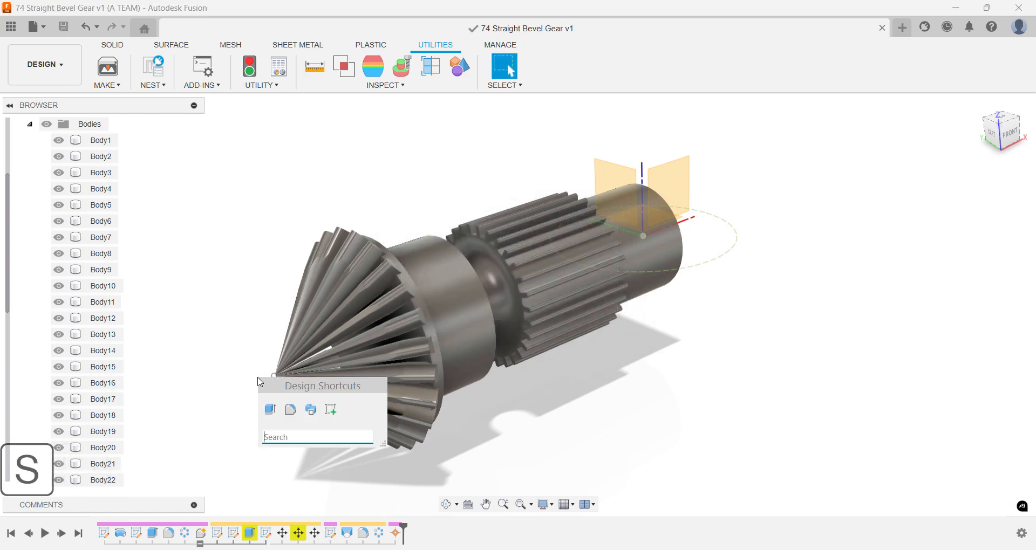
pyautogui.write('loft')
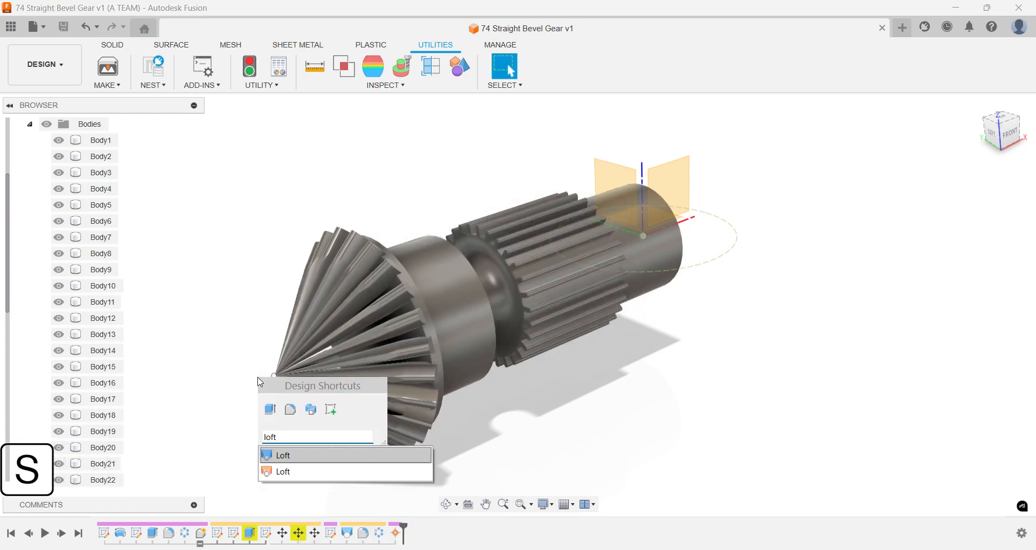
pyautogui.press('Return')
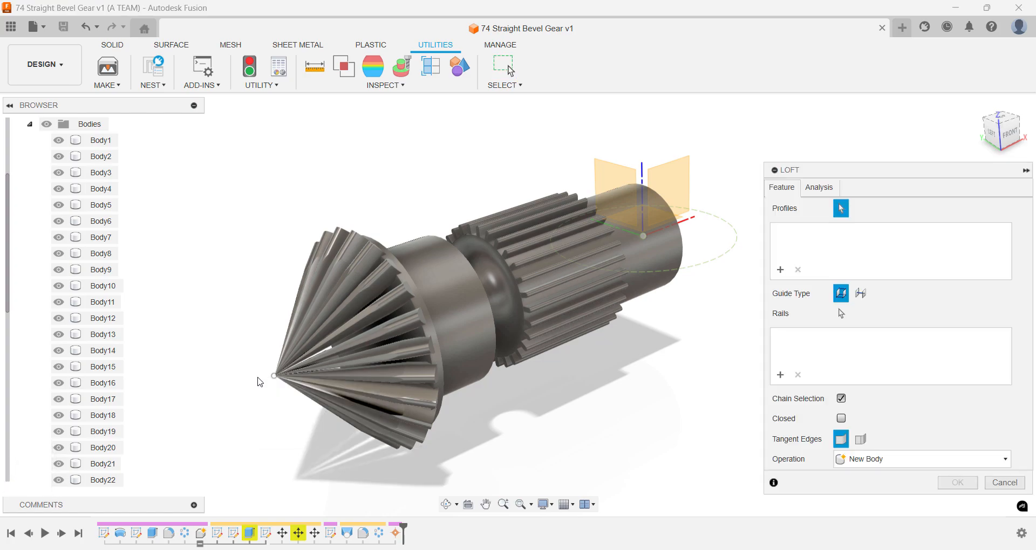
pyautogui.click(413, 341)
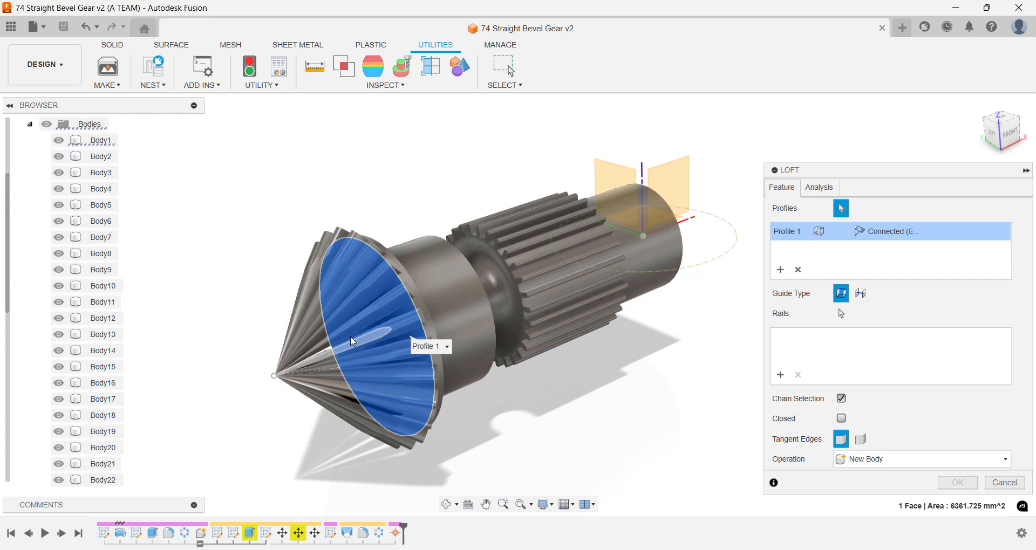
pyautogui.click(275, 378)
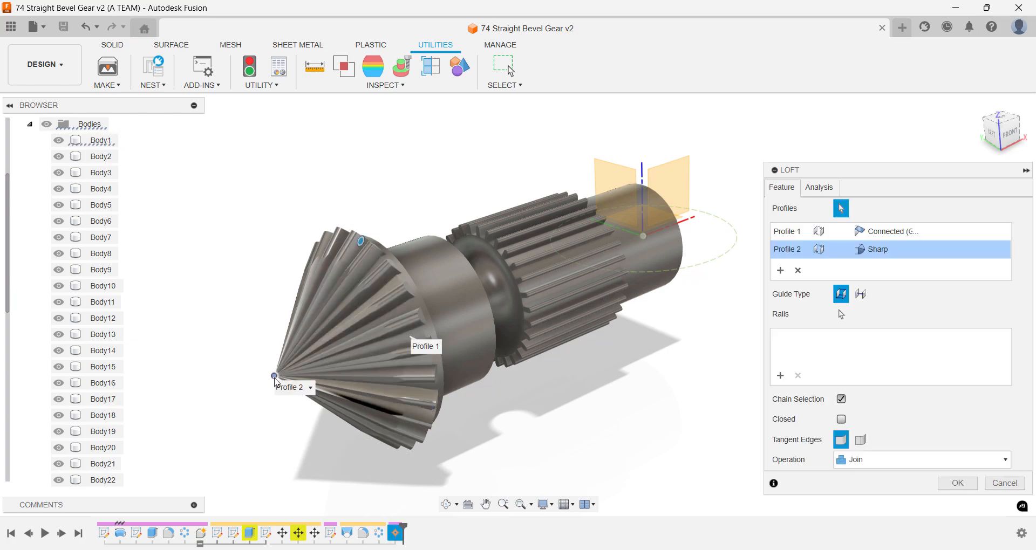
pyautogui.press('Return')
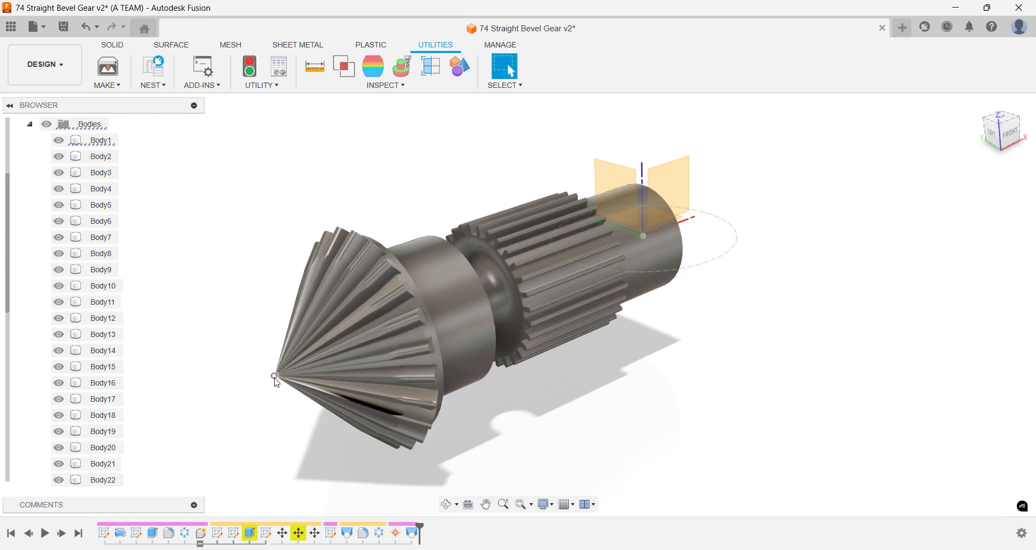
# Inspect the filled core with a section analysis on the XZ plane, cut direction flipped, and hide the analysis again.
pyautogui.press('s')
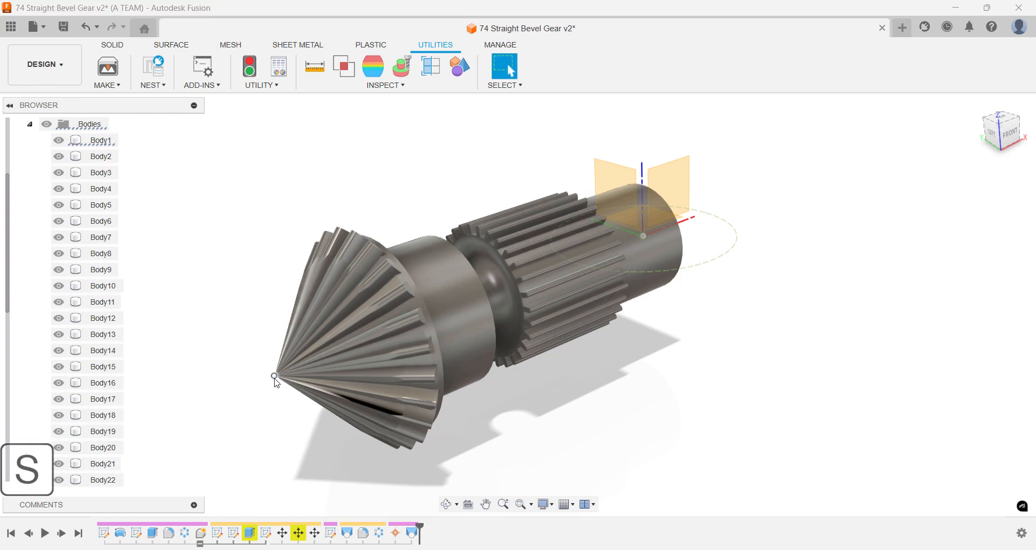
pyautogui.write('sec')
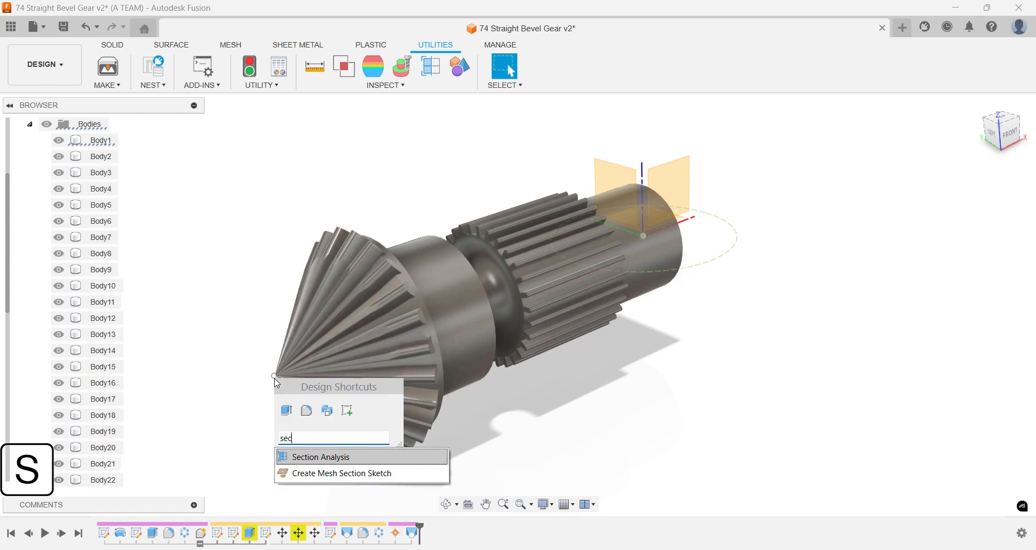
pyautogui.press('Return')
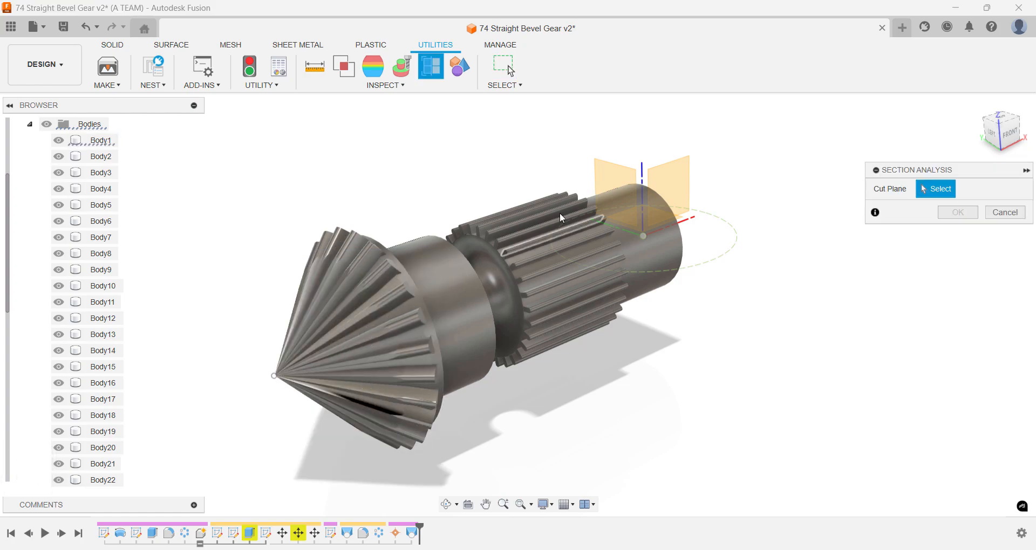
pyautogui.click(668, 181)
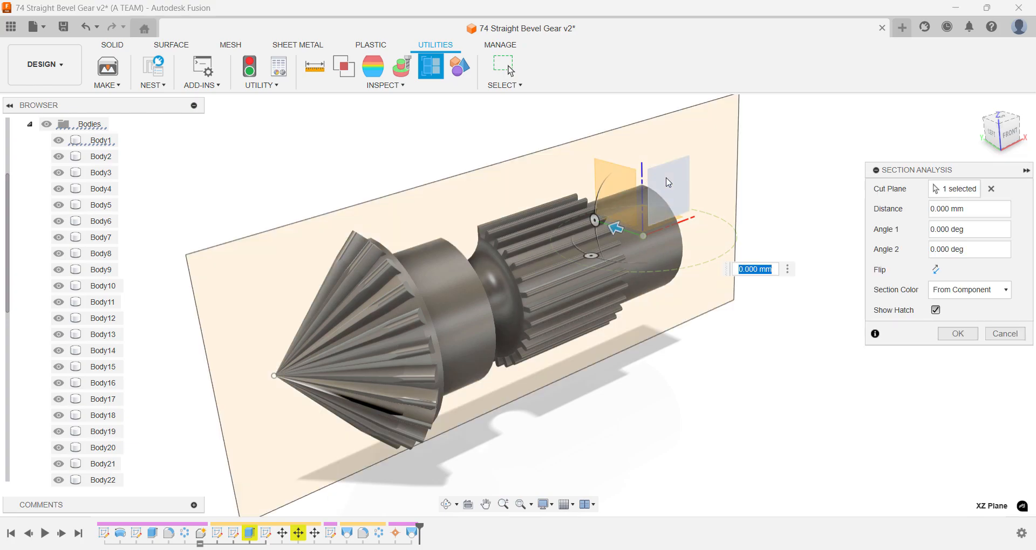
pyautogui.click(936, 271)
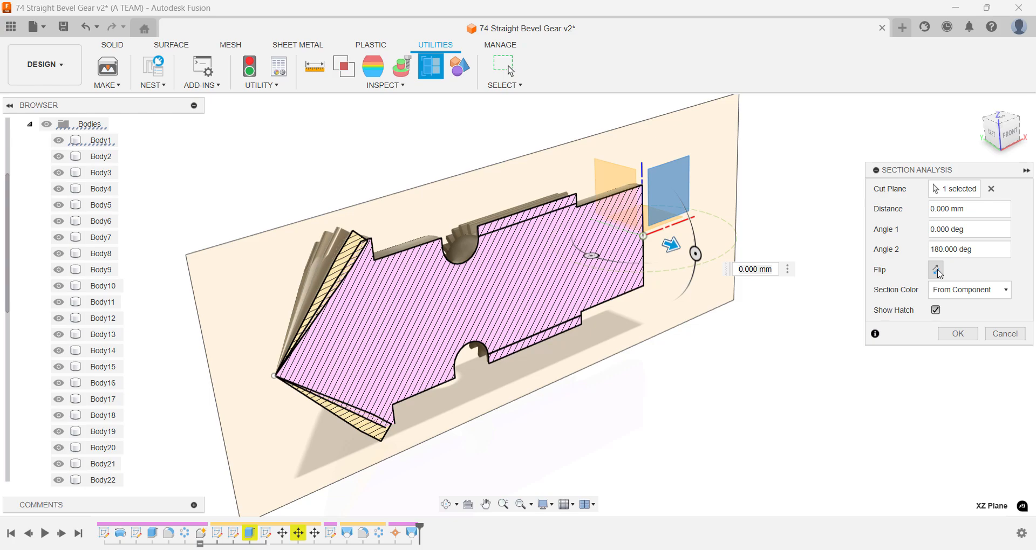
pyautogui.click(950, 334)
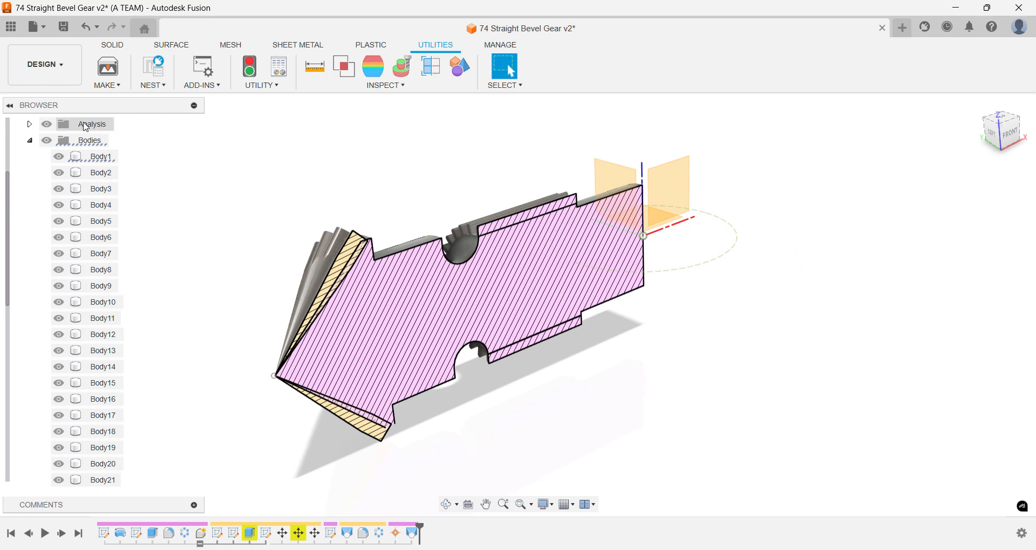
pyautogui.click(47, 124)
pyautogui.click(30, 141)
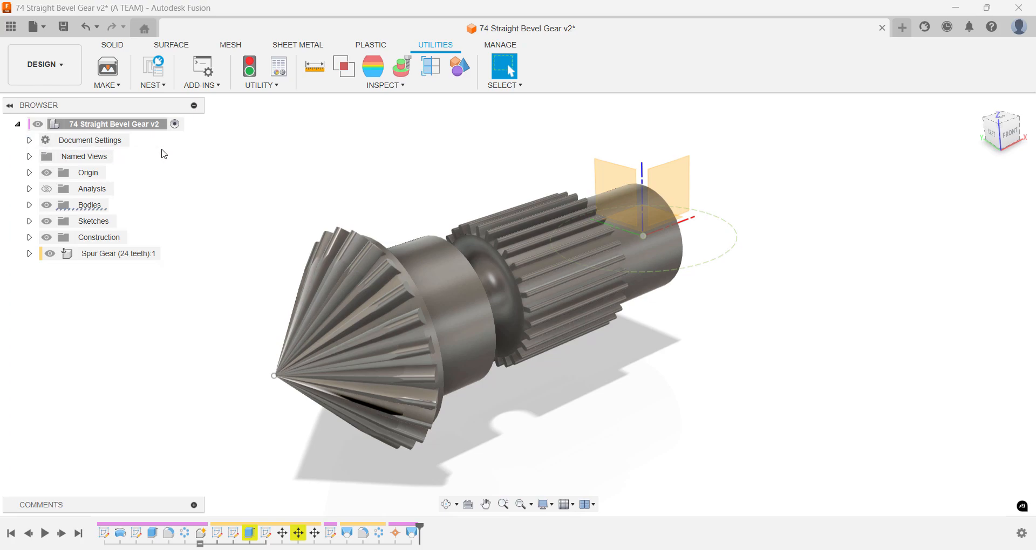
# Create an offset construction plane -250 mm from the YZ plane, beyond the apex of the teeth.
pyautogui.click(981, 113)
pyautogui.click(979, 108)
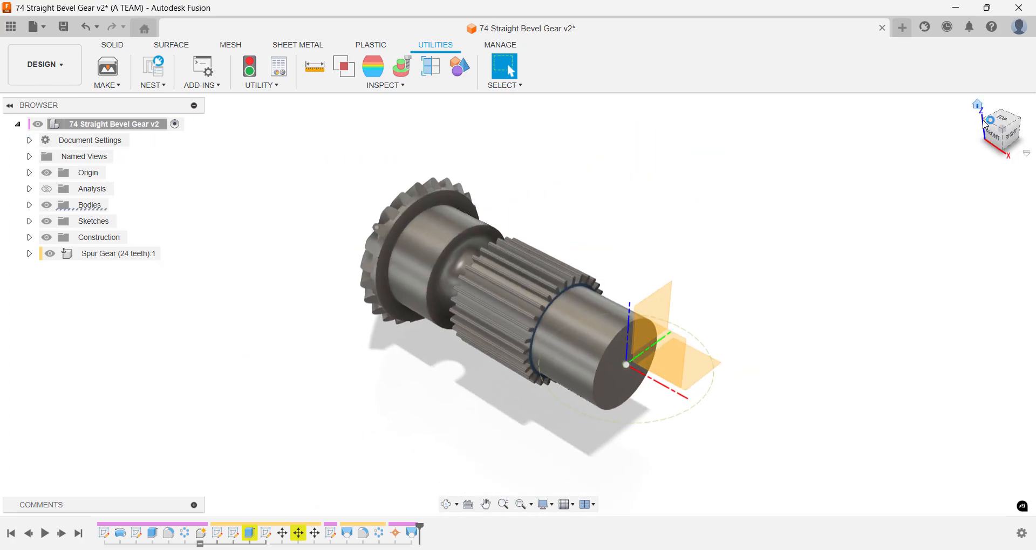
pyautogui.click(987, 129)
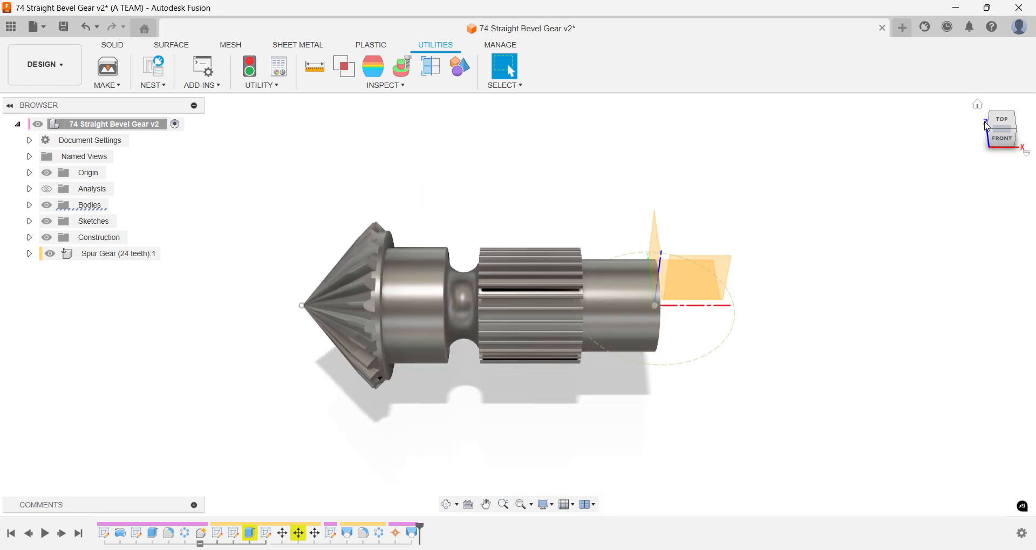
pyautogui.click(988, 128)
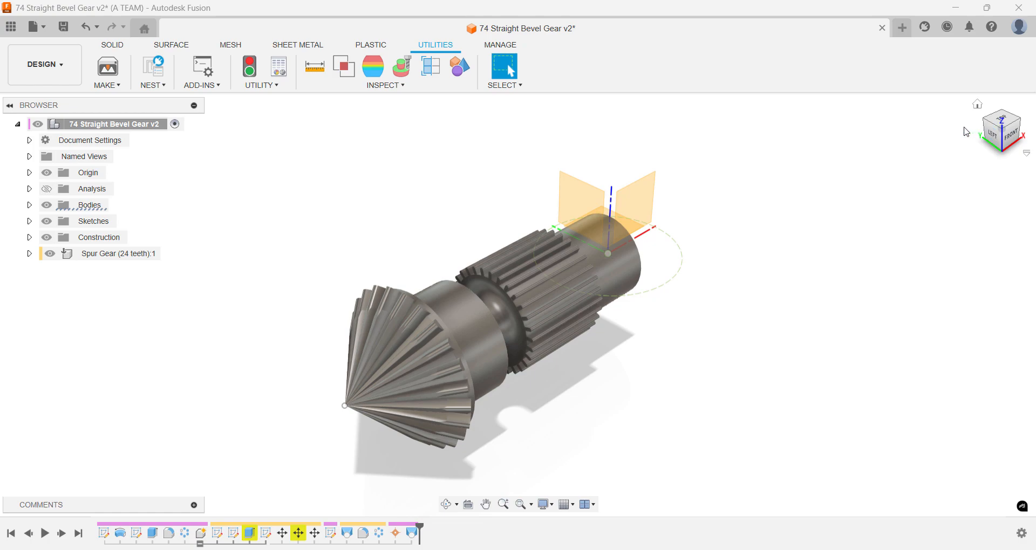
pyautogui.write('soff')
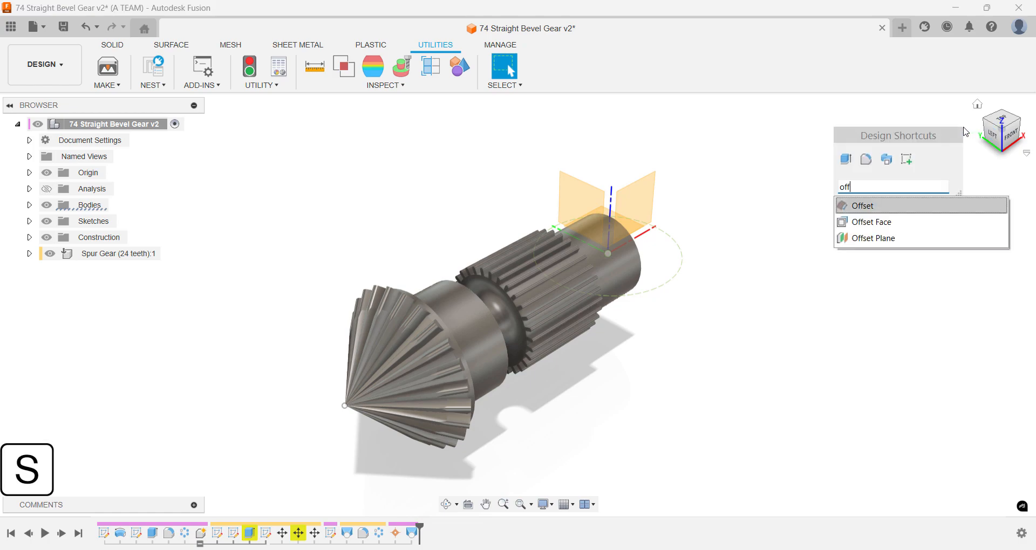
pyautogui.press('Down')
pyautogui.press('Down')
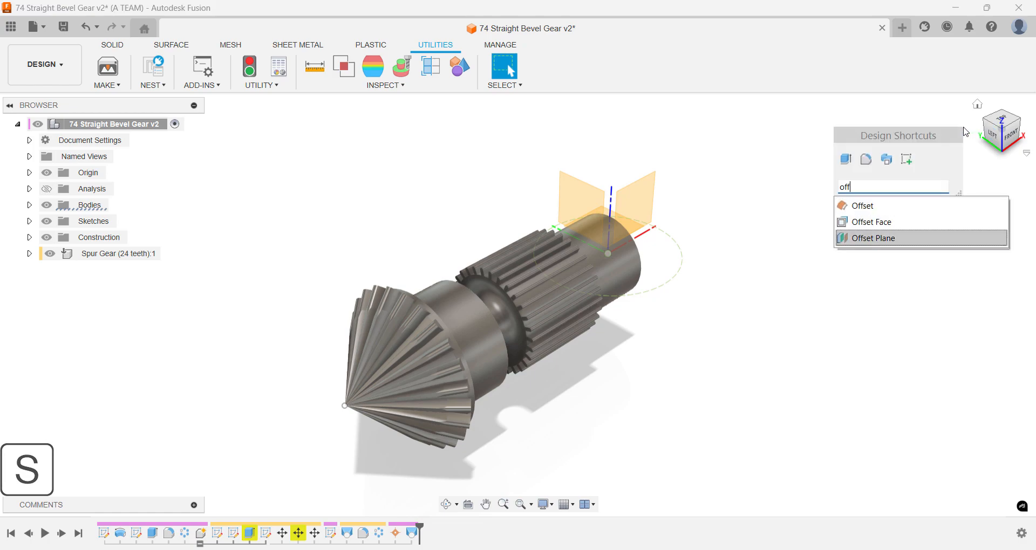
pyautogui.press('Return')
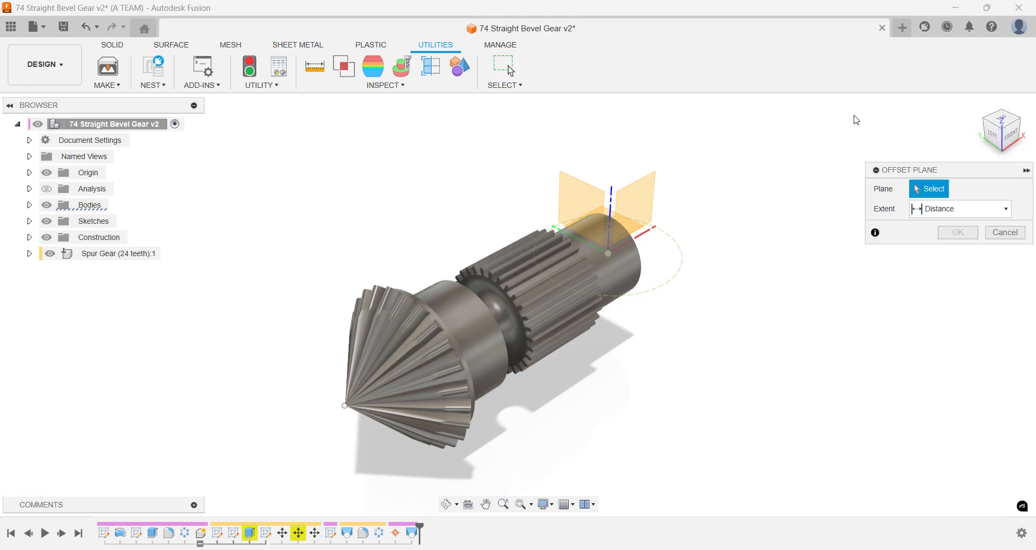
pyautogui.click(590, 195)
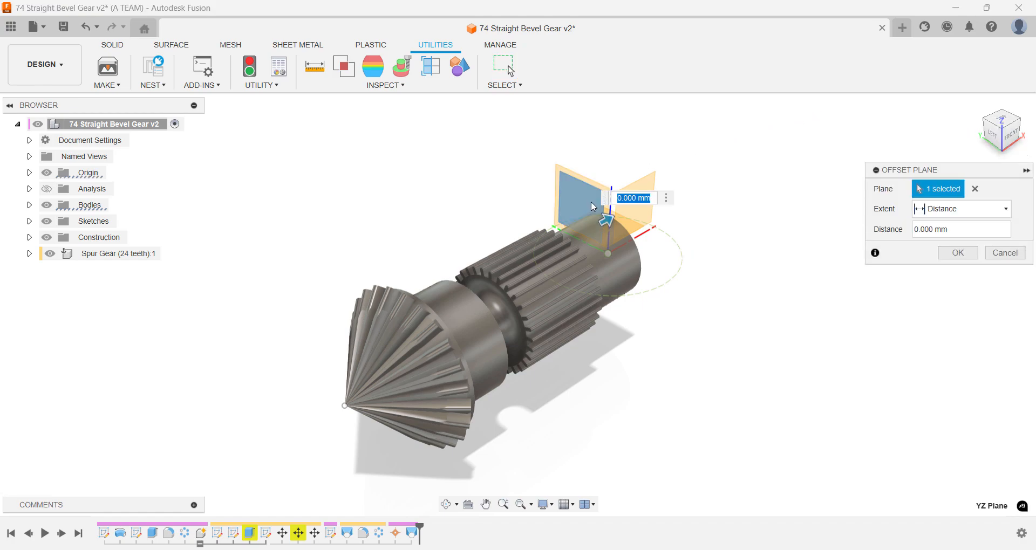
pyautogui.moveTo(607, 218); pyautogui.dragTo(522, 261)
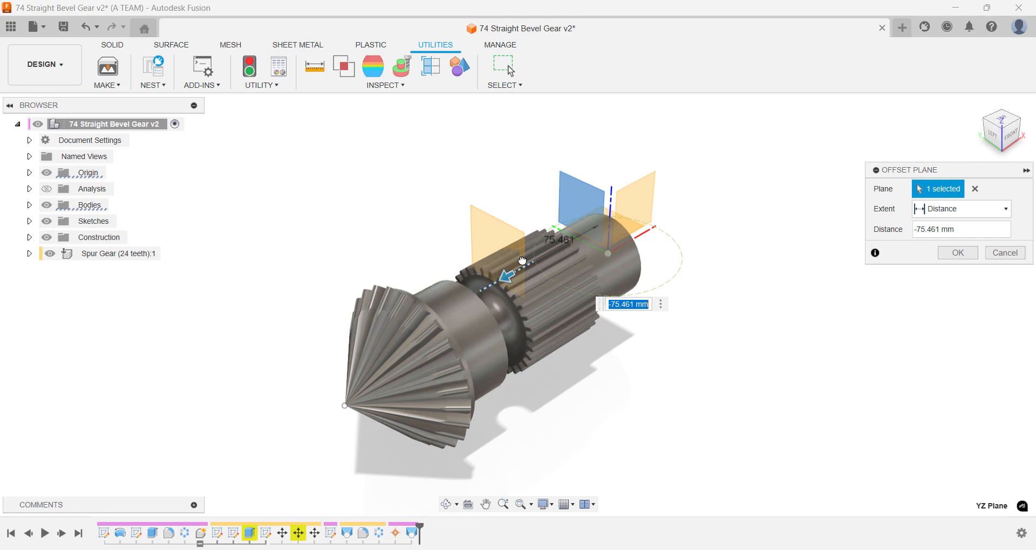
pyautogui.press('BackSpace')
pyautogui.write('-250')
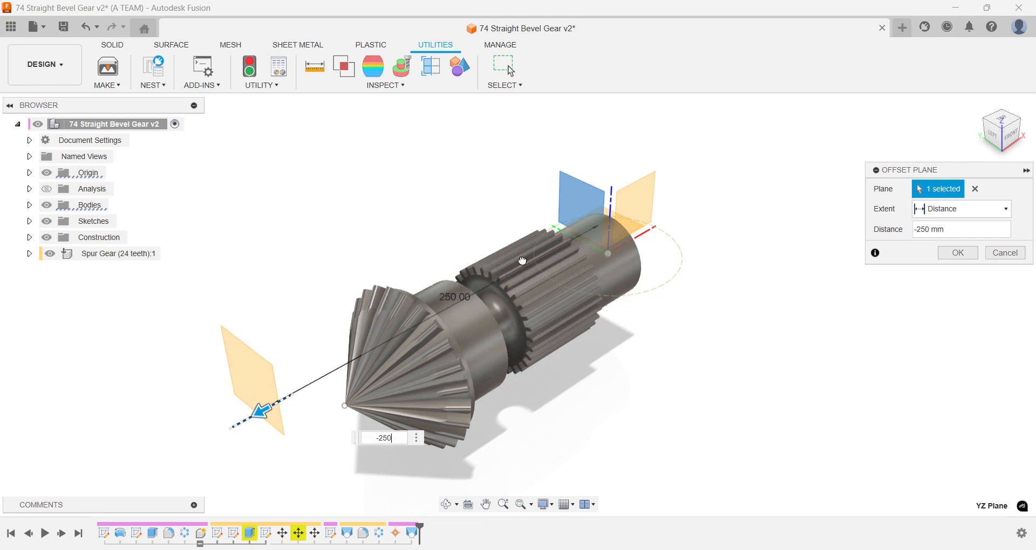
pyautogui.press('Return')
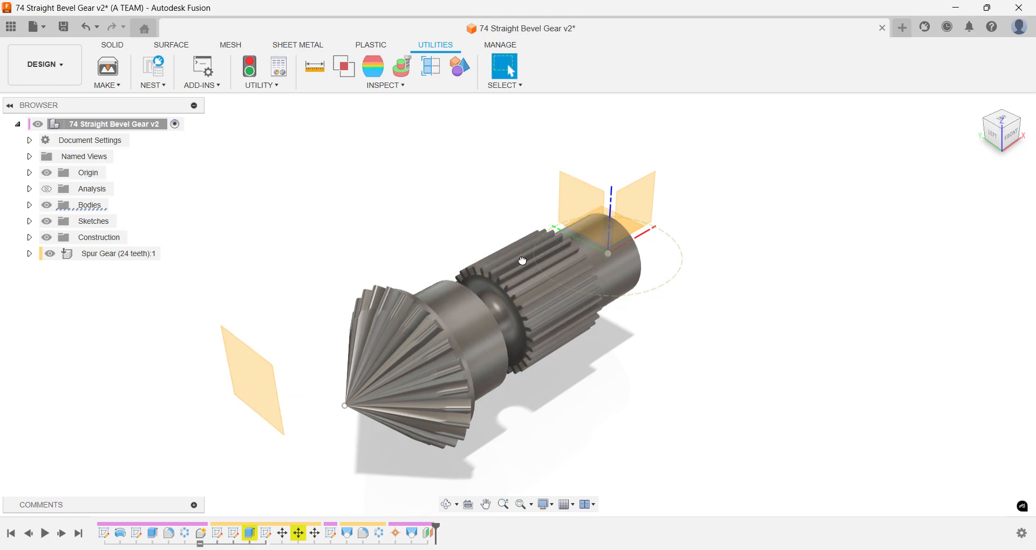
# Start a sketch on the offset plane beyond the apex of the teeth.
pyautogui.write('s')
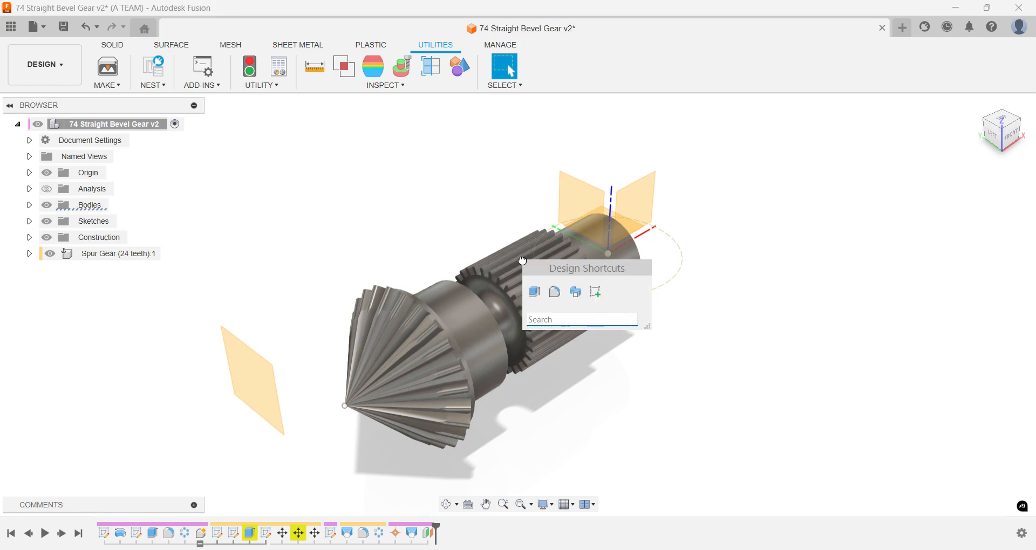
pyautogui.write('ske')
pyautogui.press('Return')
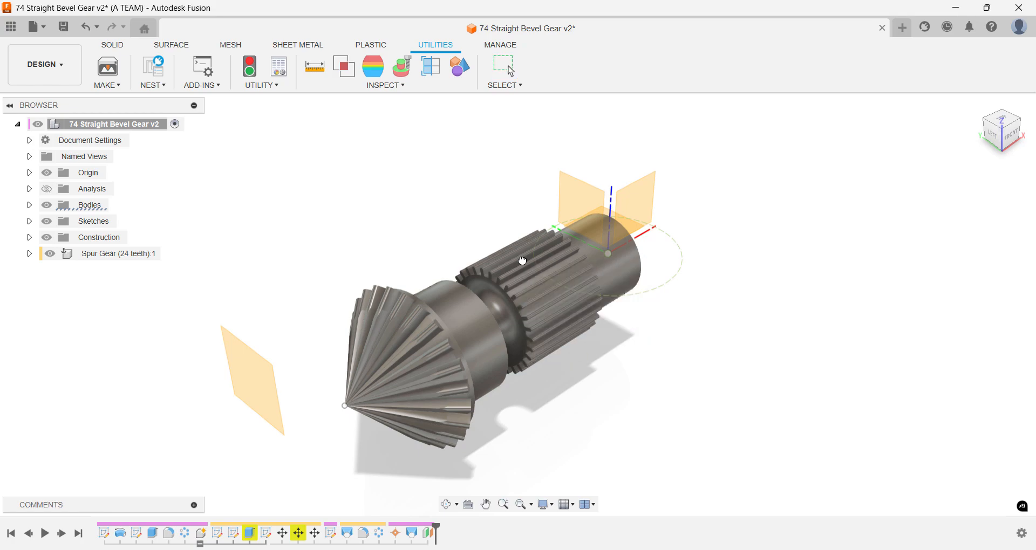
pyautogui.click(268, 358)
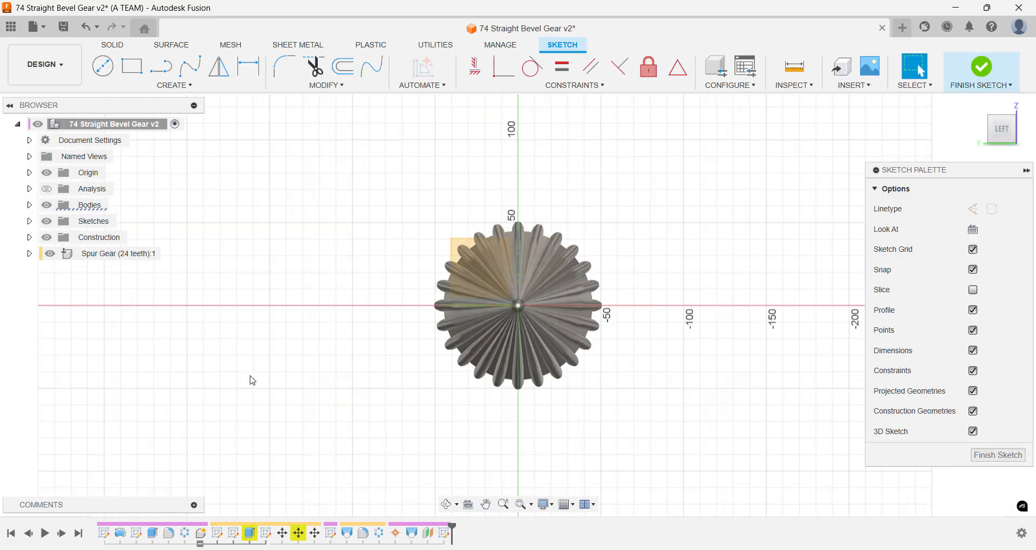
# Draw a 200 mm by 200 mm center rectangle centred on the sketch origin, enclosing the toothed cone's outline.
pyautogui.write('s')
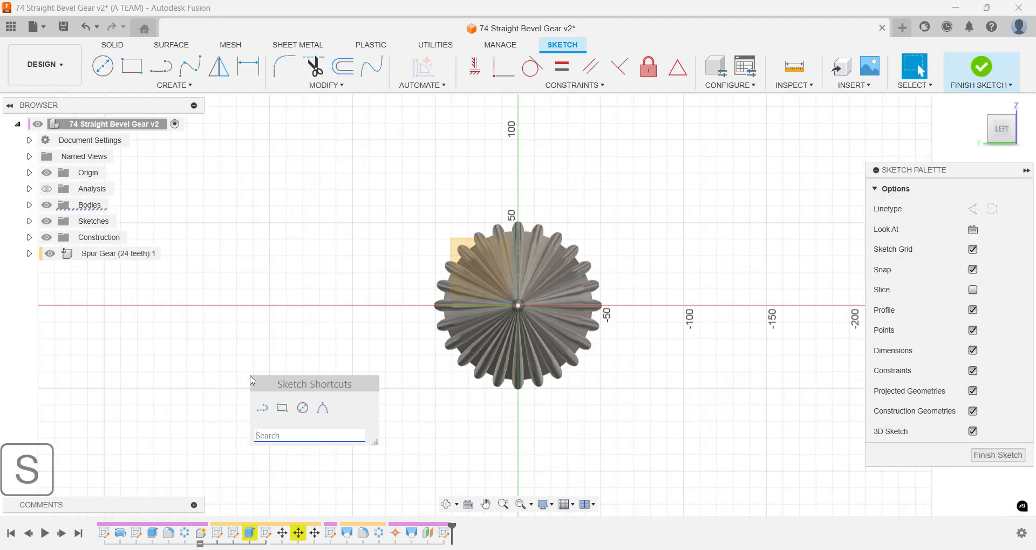
pyautogui.write('cent')
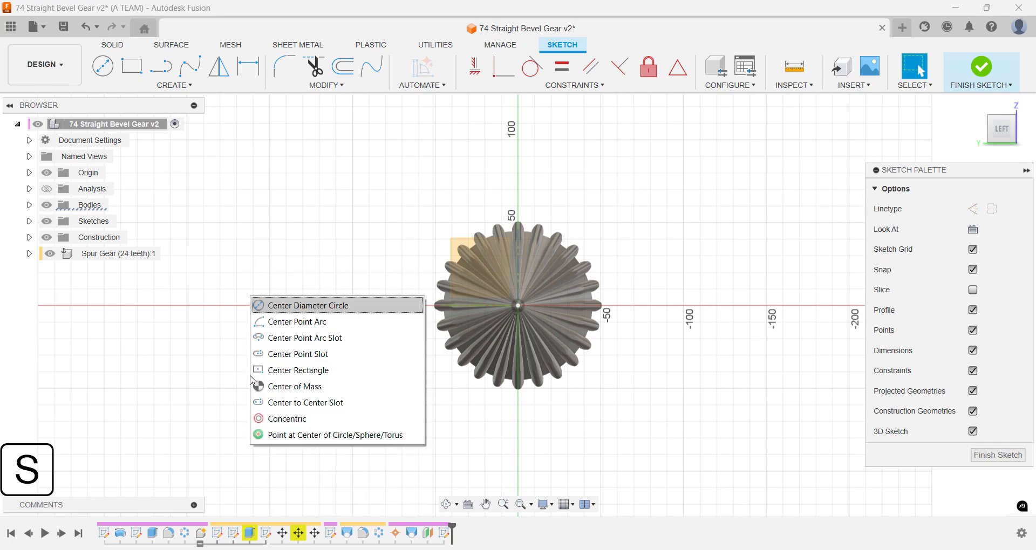
pyautogui.press('Down')
pyautogui.press('Down')
pyautogui.press('Down')
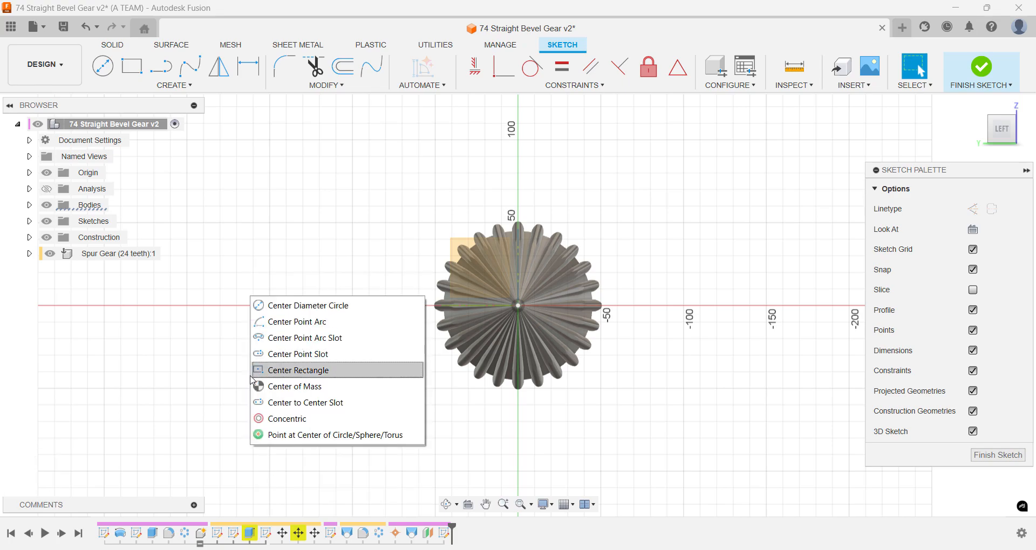
pyautogui.press('Return')
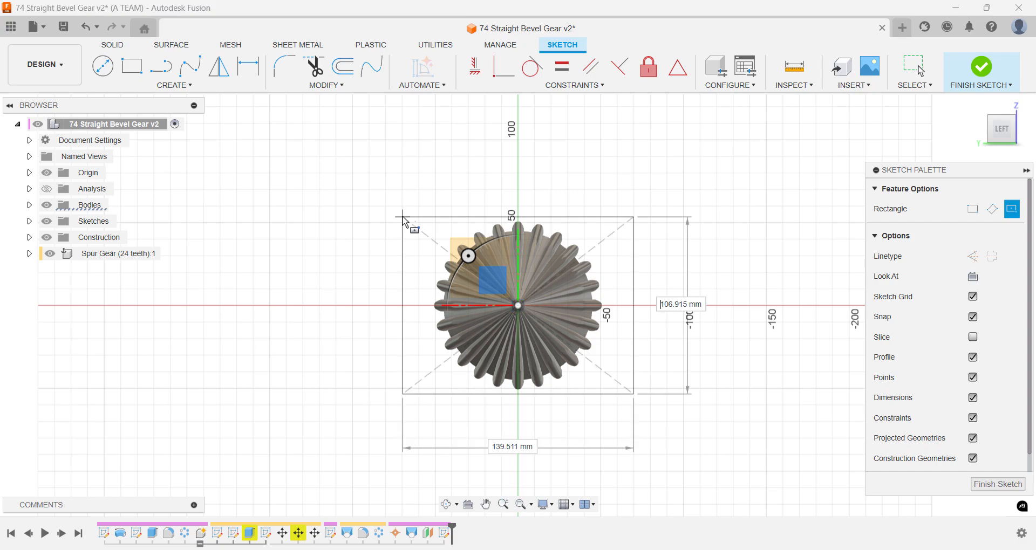
pyautogui.write('2')
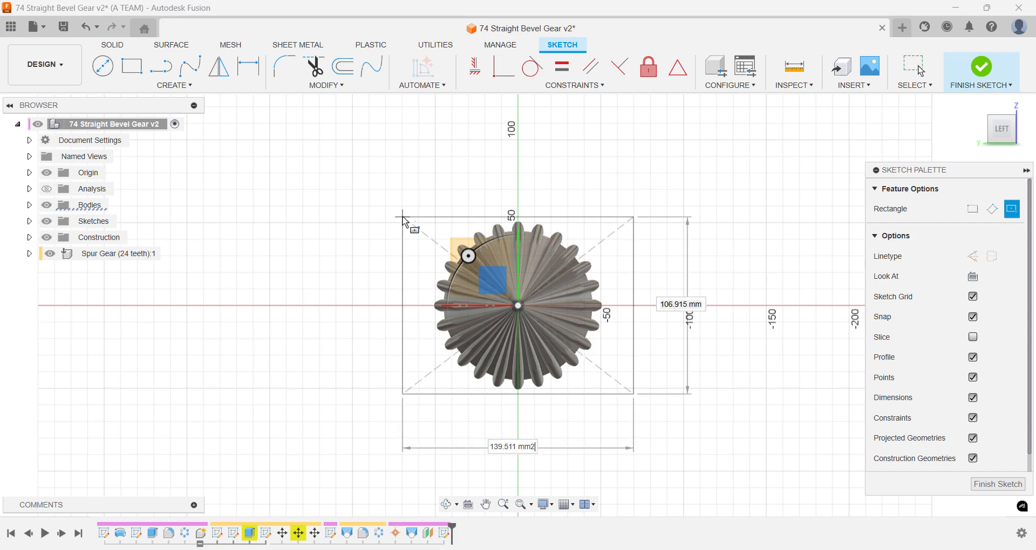
pyautogui.press('BackSpace')
pyautogui.press('Tab')
pyautogui.write('200')
pyautogui.press('Tab')
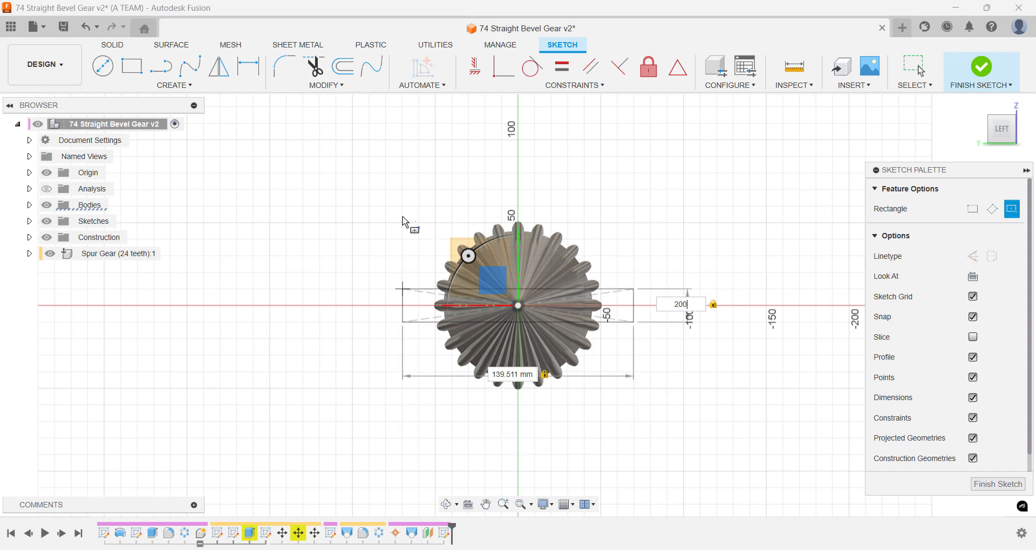
pyautogui.press('Tab')
pyautogui.write('2')
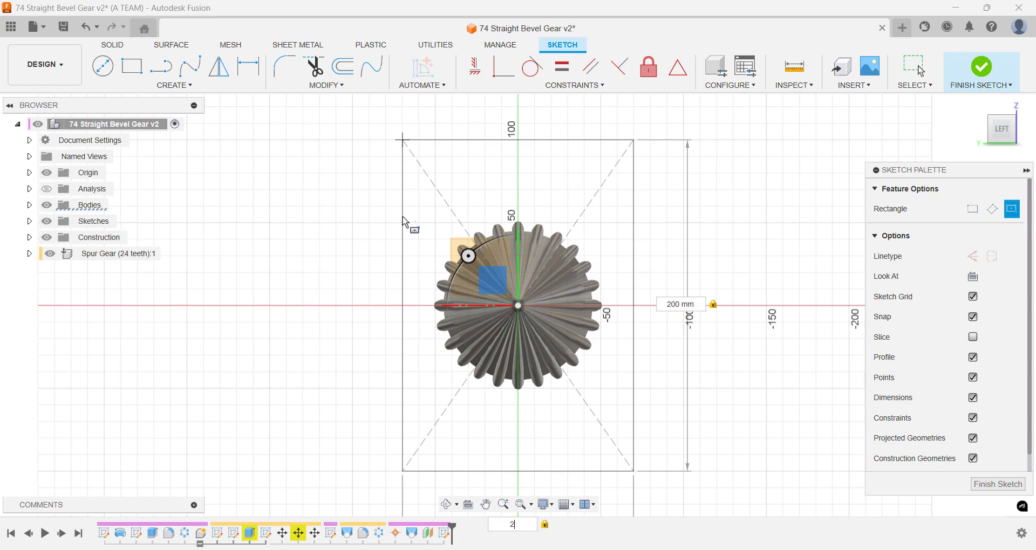
pyautogui.write('00')
pyautogui.press('Return')
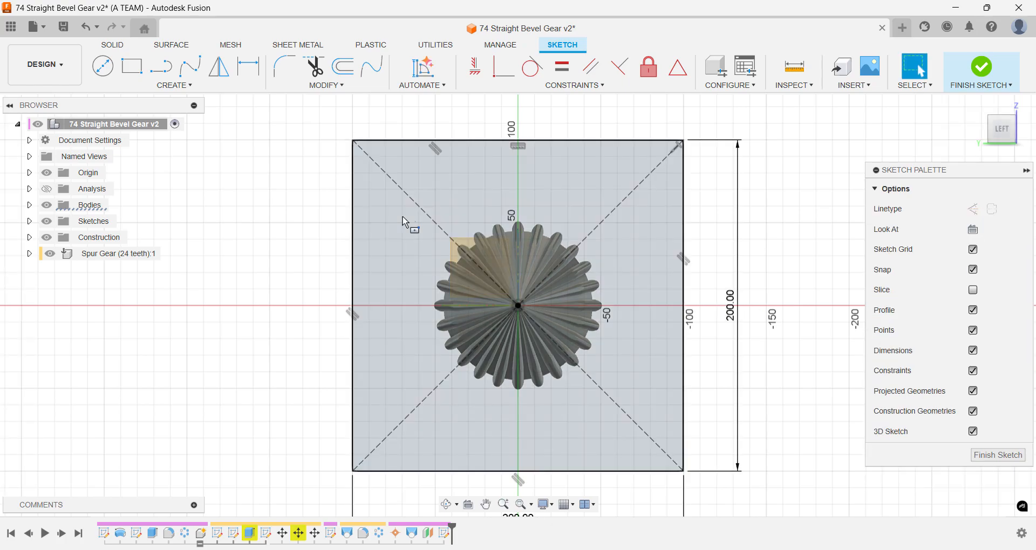
# Extrude the square profile 50 mm toward the gear as a Cut, trimming off the cone's tip.
pyautogui.press('e')
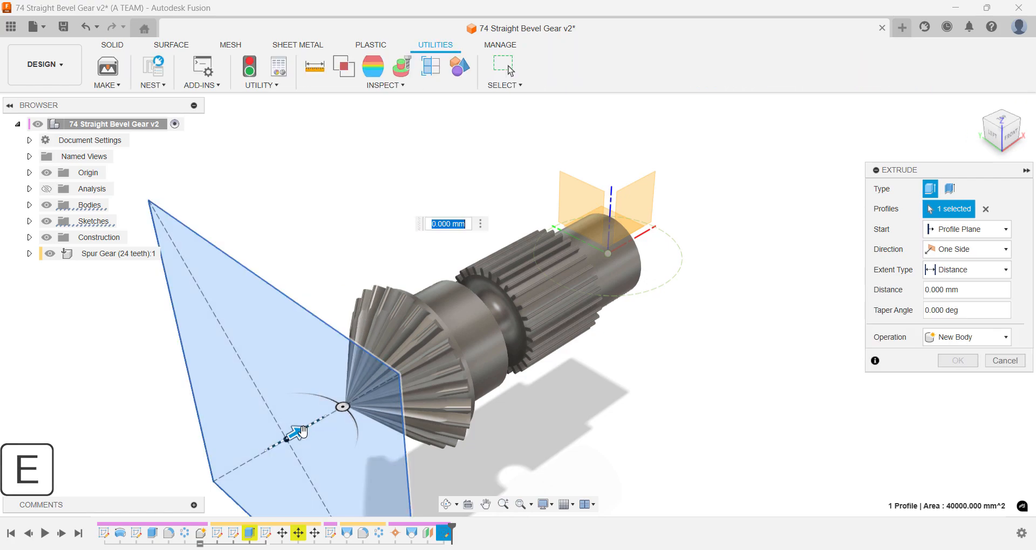
pyautogui.moveTo(296, 433); pyautogui.dragTo(392, 409)
pyautogui.write('50')
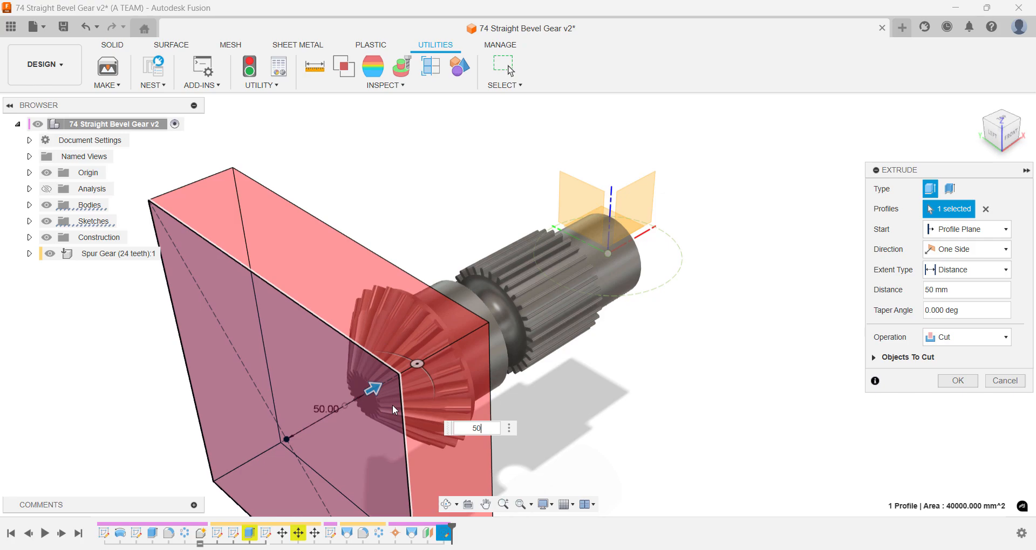
pyautogui.press('Return')
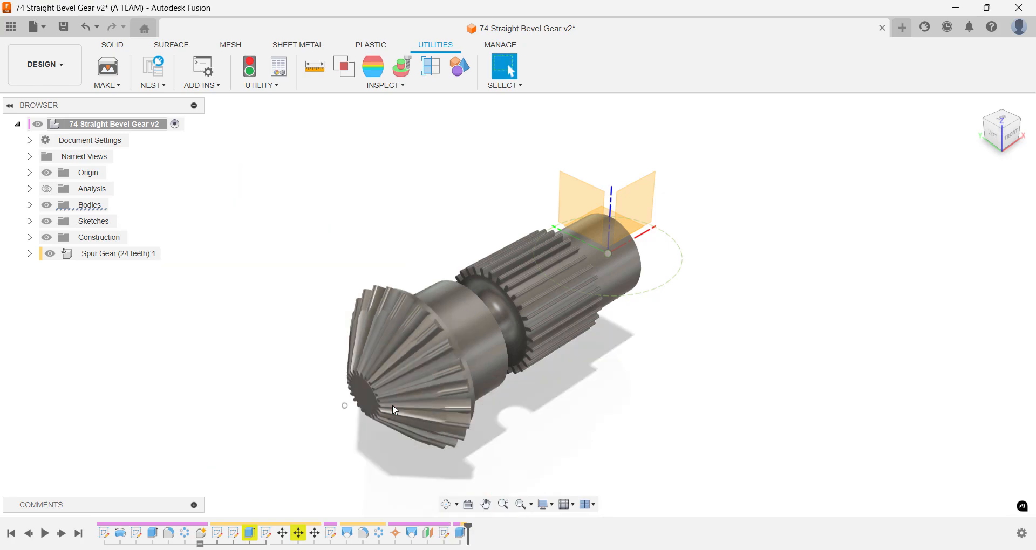
# Sketch a 15 mm diameter circle centred on the origin on the flat end face of the truncated cone.
pyautogui.scroll(6, 393, 404)
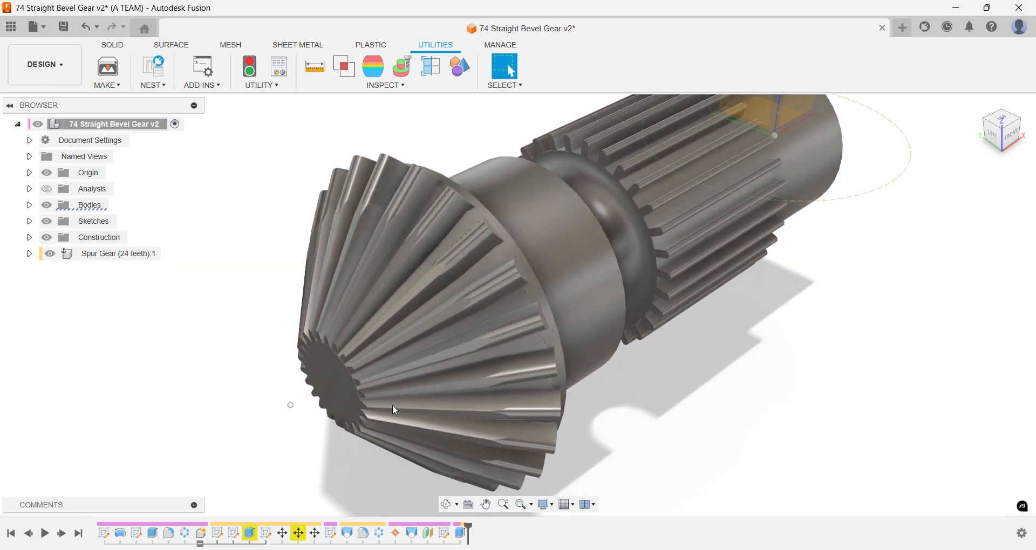
pyautogui.keyDown('shift'); pyautogui.moveTo(393, 404); pyautogui.dragTo(401, 342, button='middle'); pyautogui.keyUp('shift')
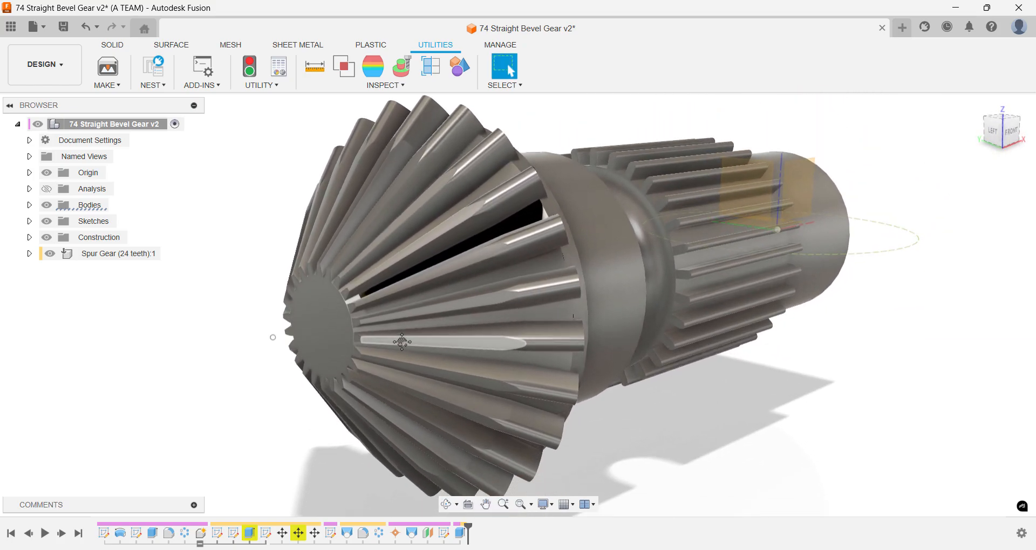
pyautogui.press('s')
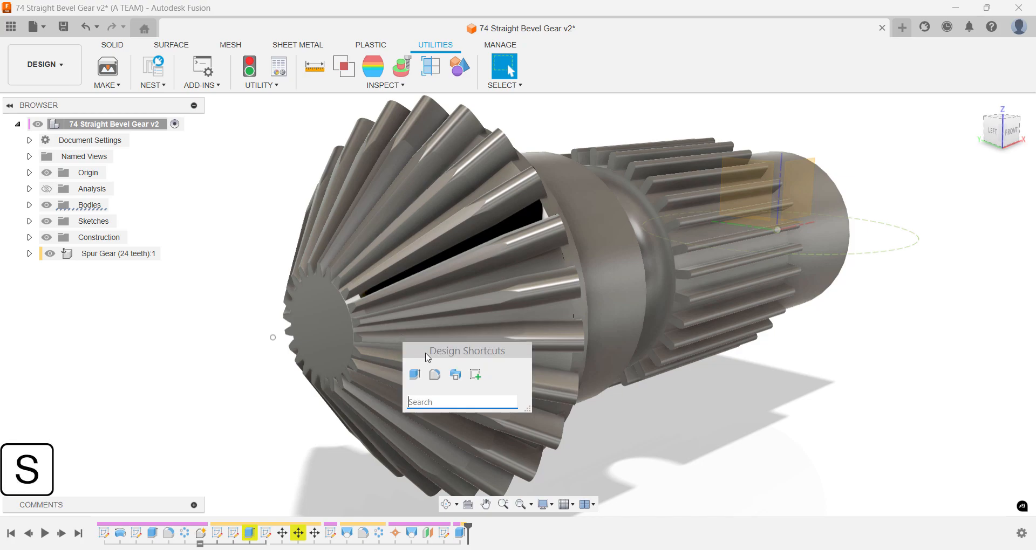
pyautogui.click(475, 374)
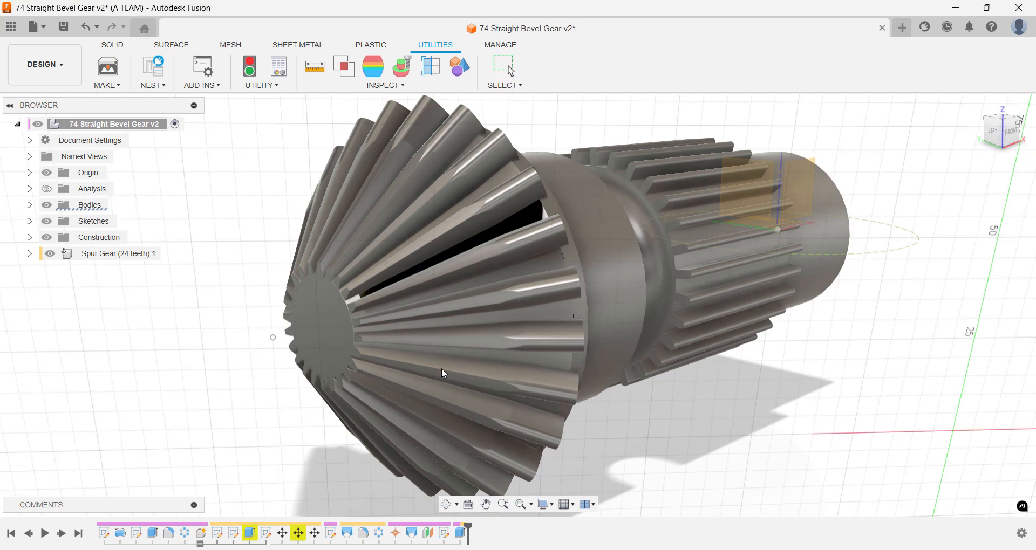
pyautogui.click(343, 333)
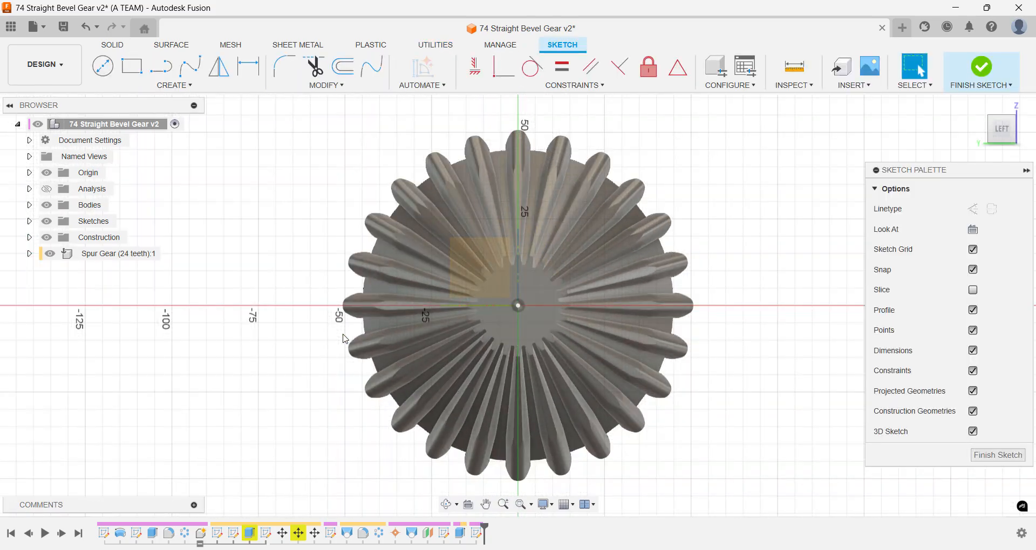
pyautogui.press('c')
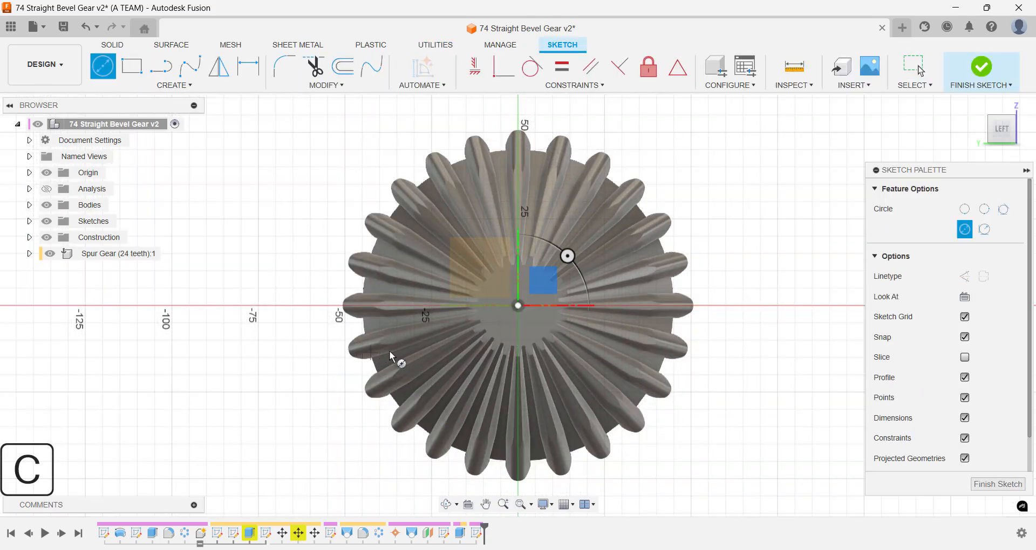
pyautogui.click(518, 305)
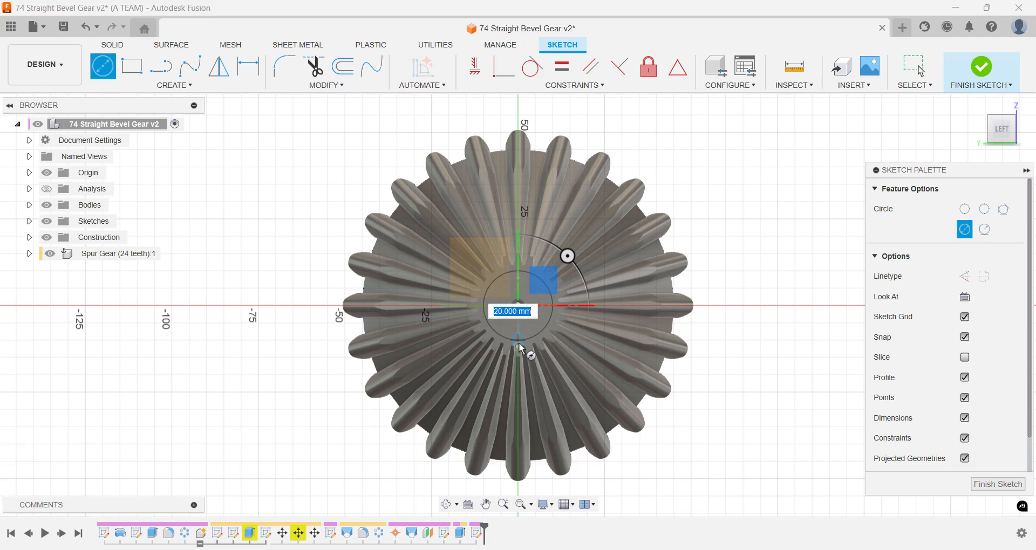
pyautogui.write('15')
pyautogui.press('Return')
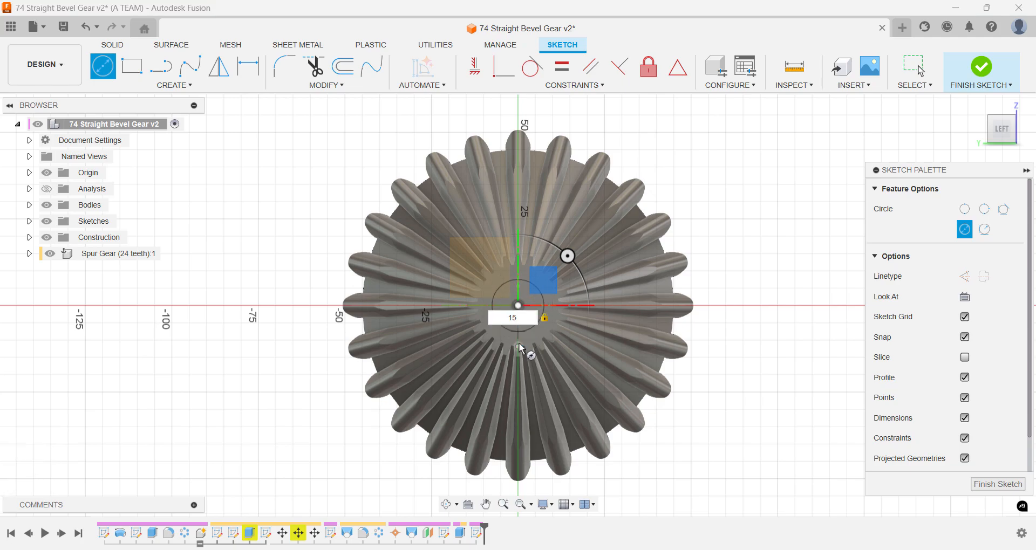
pyautogui.press('Escape')
# Extrude the circle profile -200 mm as a Cut to bore an axial hole through the entire shaft.
pyautogui.press('e')
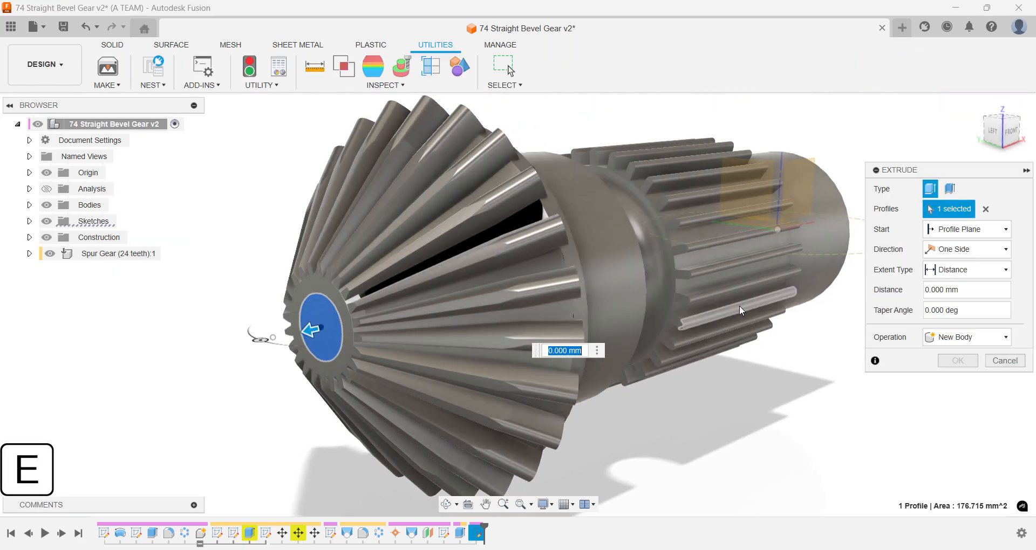
pyautogui.keyDown('shift'); pyautogui.moveTo(830, 270); pyautogui.dragTo(768, 301, button='middle'); pyautogui.keyUp('shift')
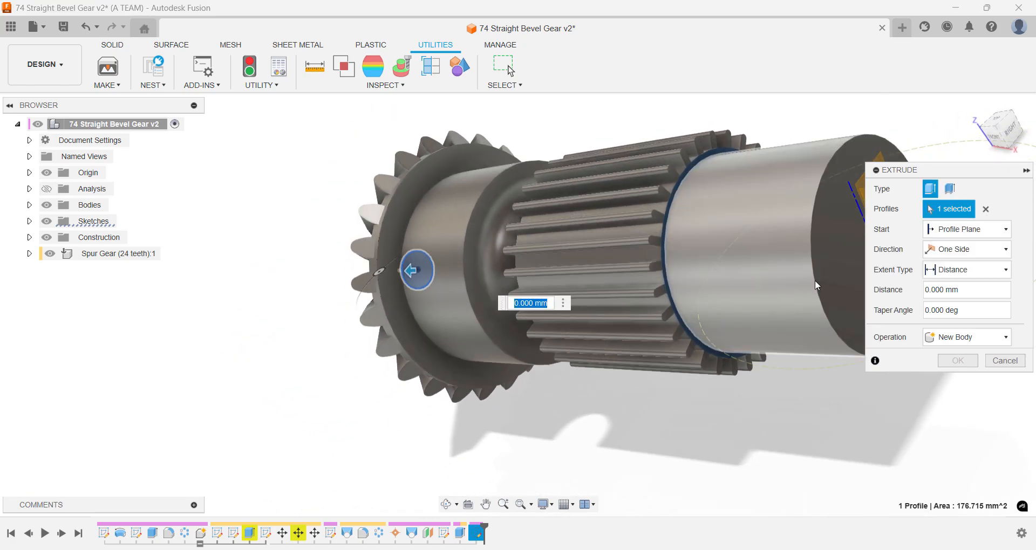
pyautogui.write('-200')
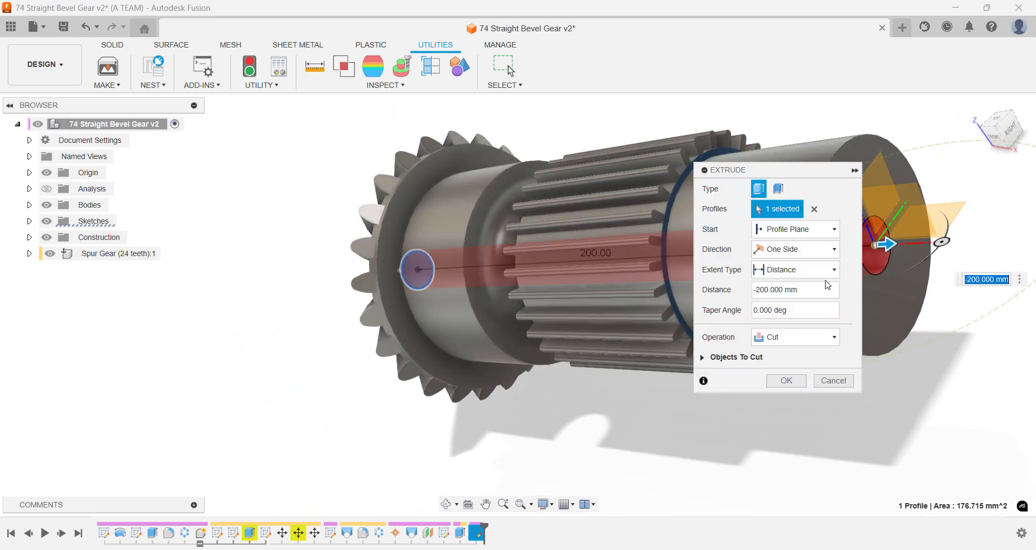
pyautogui.press('Return')
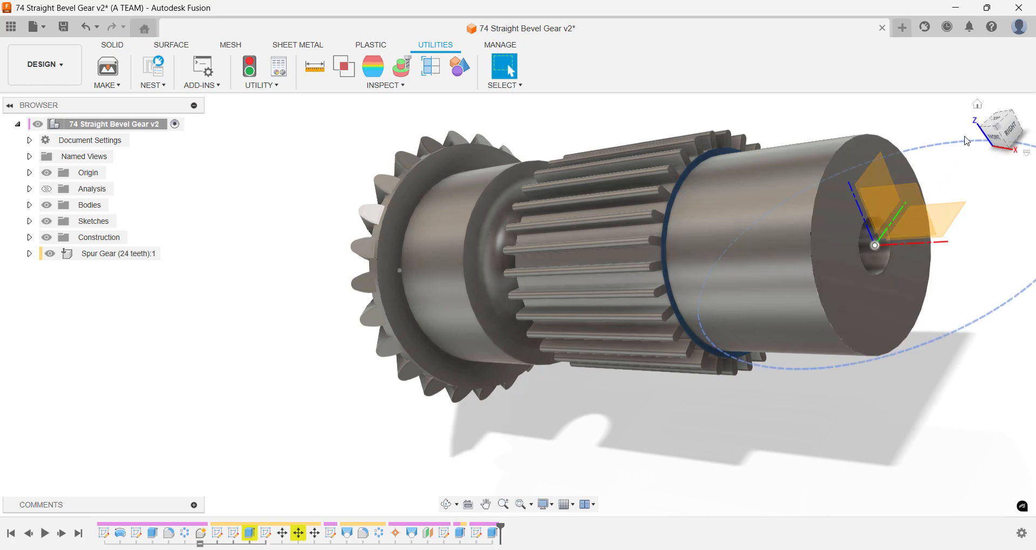
# Apply Aluminum - Anodized Glossy (Blue) to the shaft body, keeping face appearances, and to its spline faces with the bevel teeth temporarily hidden.
pyautogui.click(978, 104)
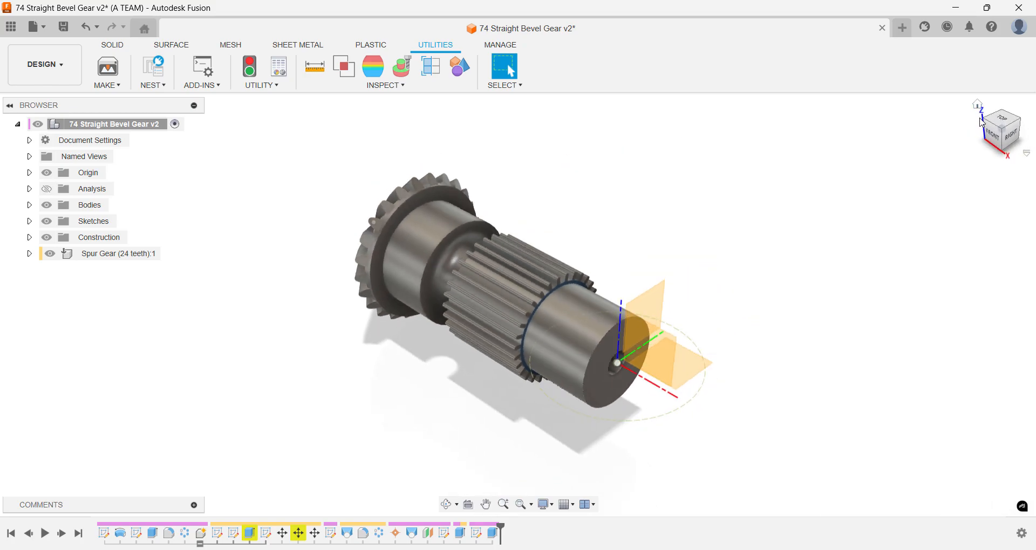
pyautogui.click(983, 123)
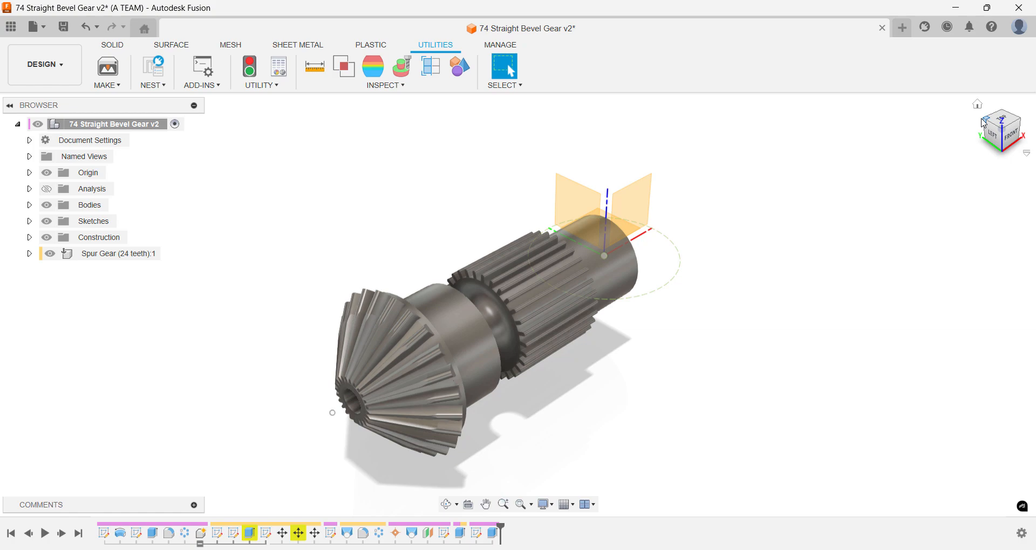
pyautogui.press('a')
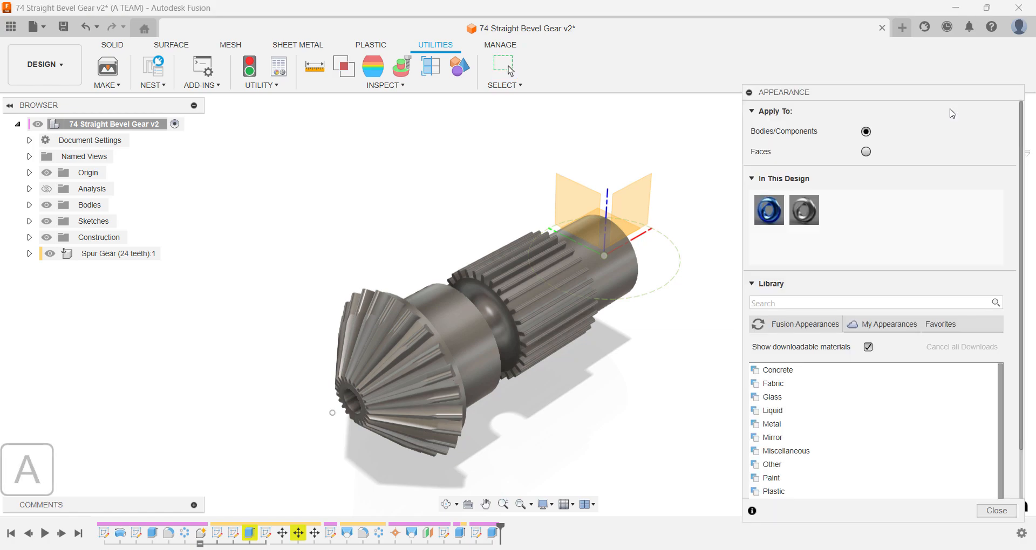
pyautogui.moveTo(789, 193); pyautogui.dragTo(603, 273)
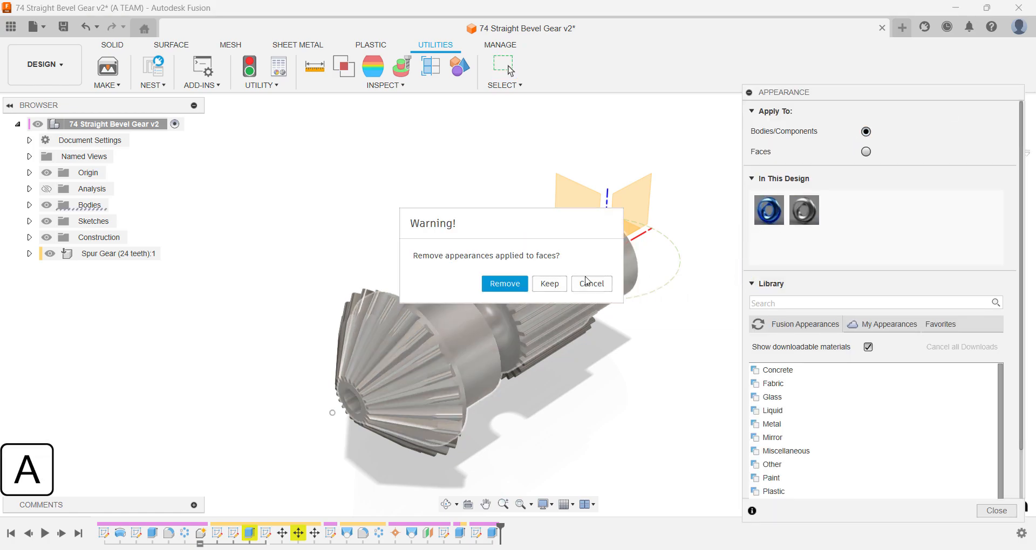
pyautogui.click(549, 280)
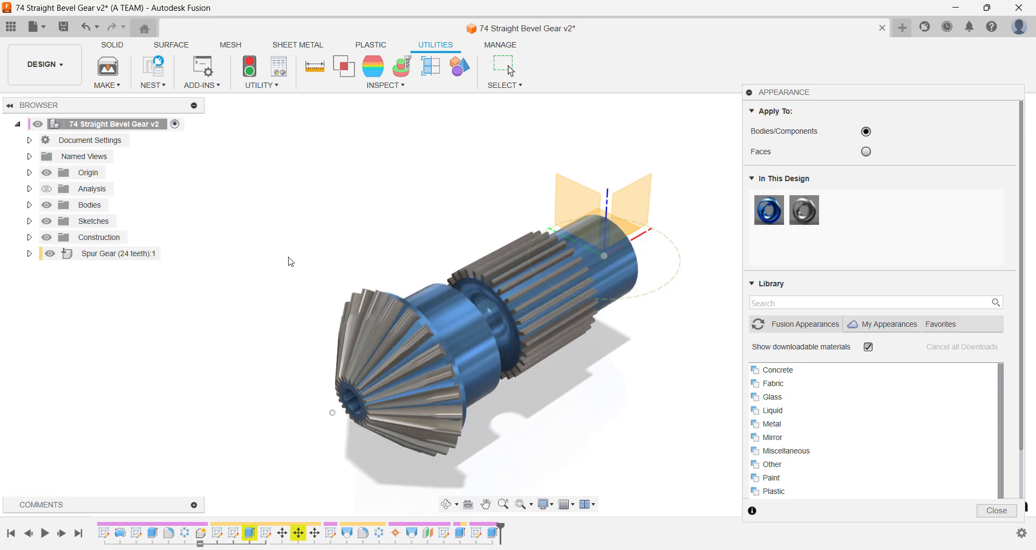
pyautogui.click(49, 254)
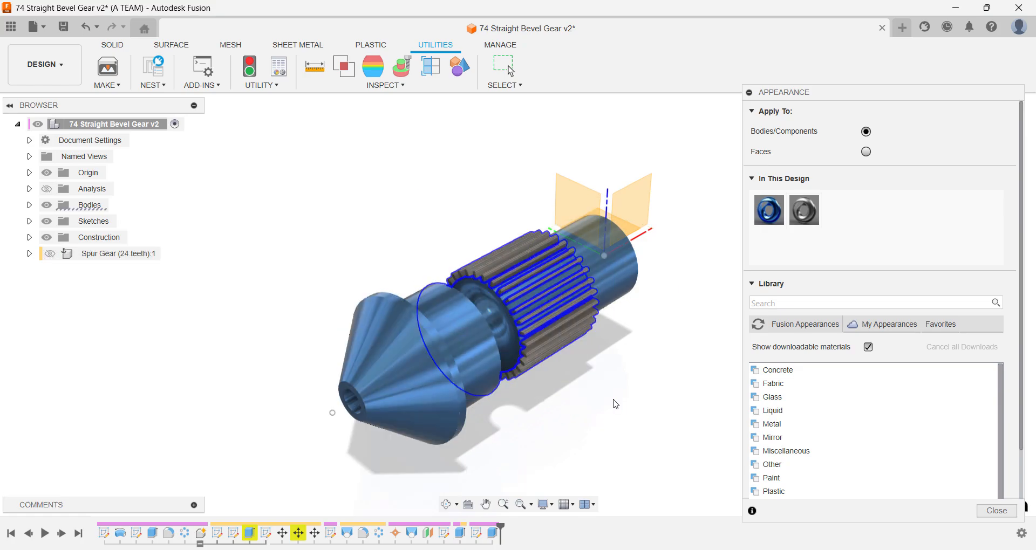
pyautogui.moveTo(769, 210); pyautogui.dragTo(559, 260)
pyautogui.click(50, 253)
# Isolate the bevel teeth by hiding the shaft bodies and apply Aluminum - Anodized Glossy (Red) to them, removing their existing appearances.
pyautogui.click(46, 205)
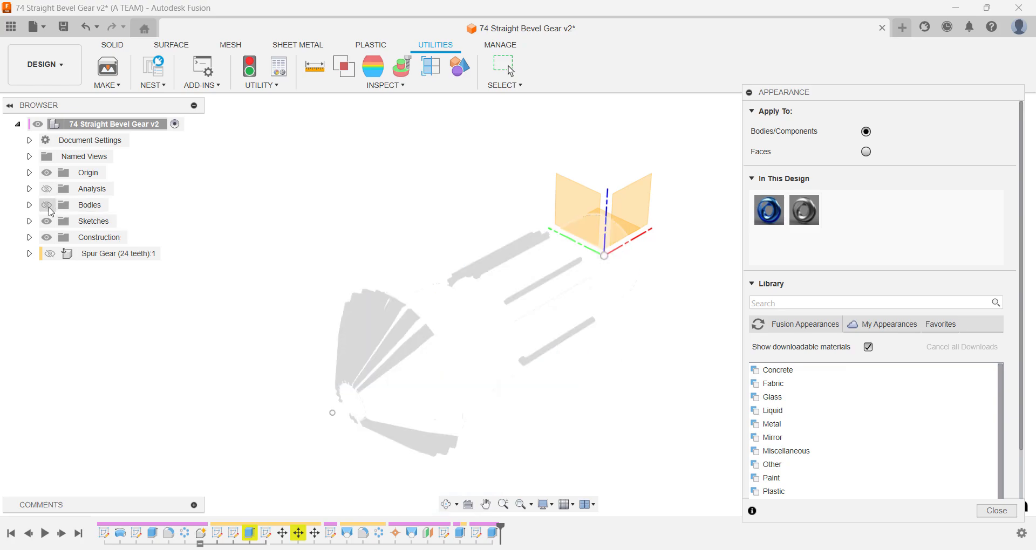
pyautogui.click(782, 303)
pyautogui.write('red')
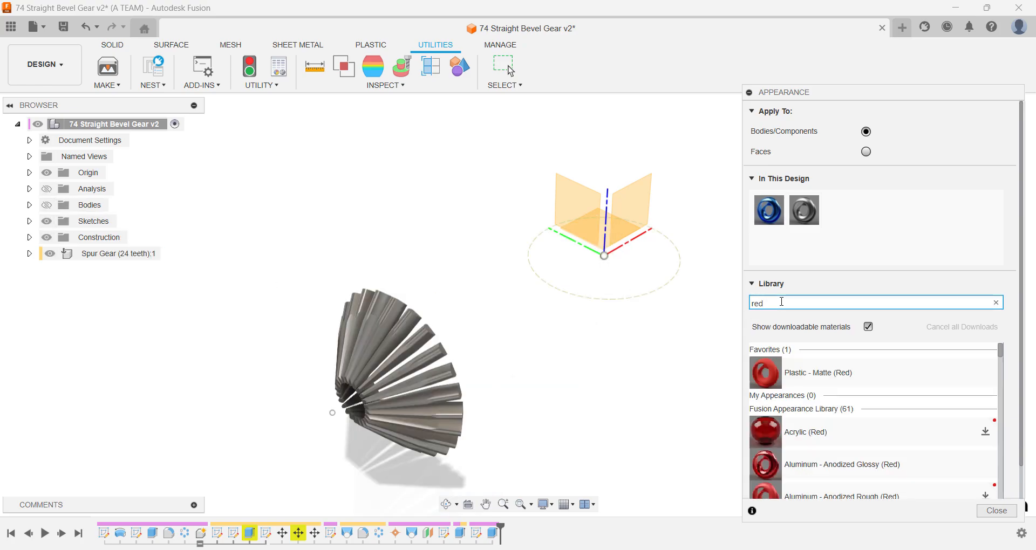
pyautogui.moveTo(302, 265); pyautogui.dragTo(516, 481)
pyautogui.moveTo(759, 463); pyautogui.dragTo(438, 373)
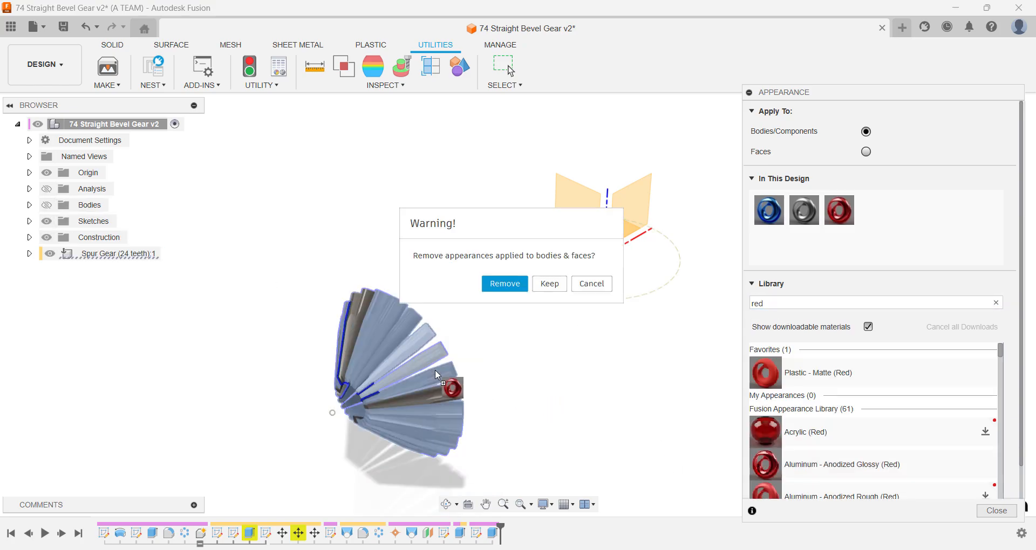
pyautogui.click(505, 283)
pyautogui.press('Escape')
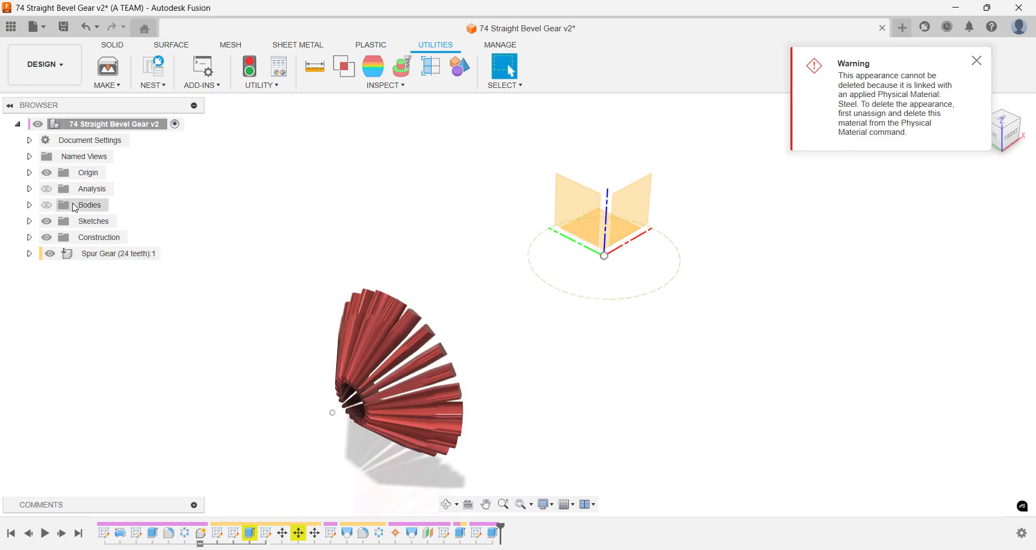
# Show the shaft body again and give it the Aluminum - Anodized Glossy (Blue) appearance, hiding the bevel teeth while doing so.
pyautogui.click(46, 205)
pyautogui.click(50, 254)
pyautogui.press('a')
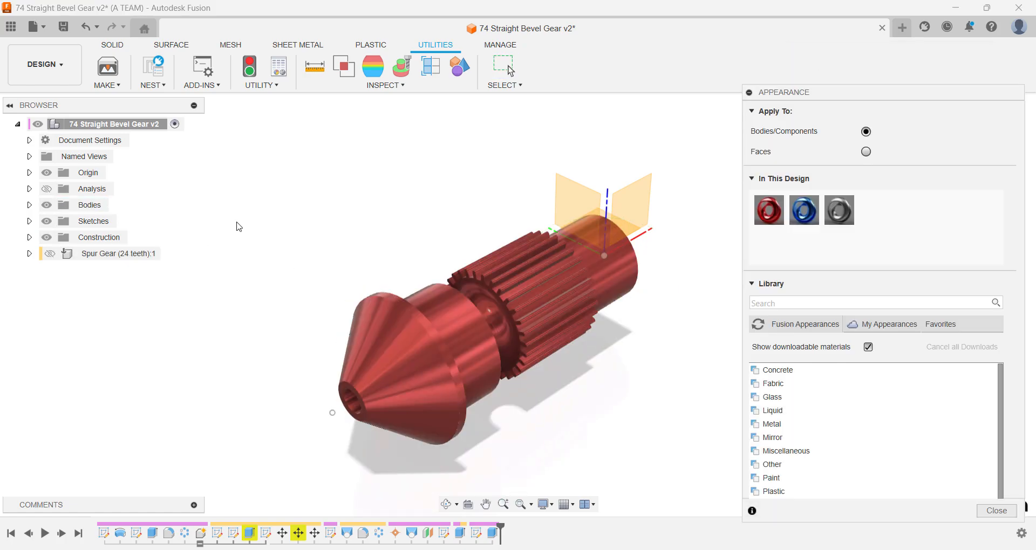
pyautogui.moveTo(791, 216); pyautogui.dragTo(593, 270)
pyautogui.moveTo(422, 192); pyautogui.dragTo(628, 398)
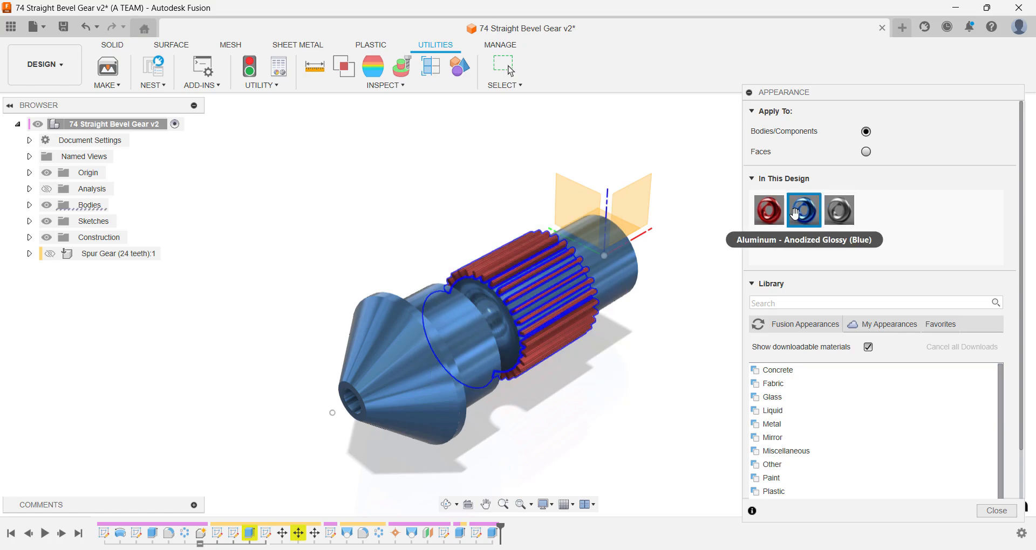
pyautogui.press('Escape')
pyautogui.click(50, 254)
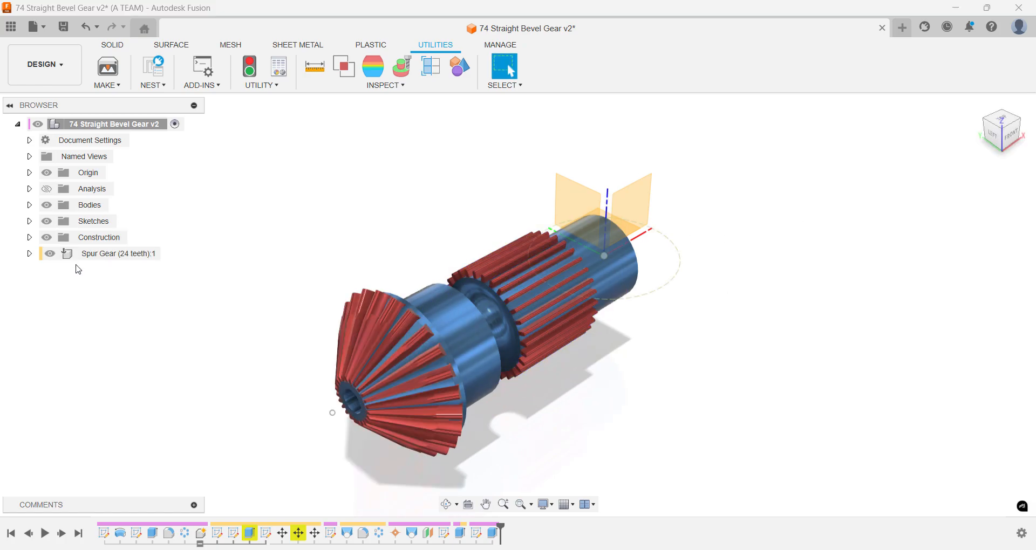
# Apply Aluminum - Anodized Glossy (Blue) to the spline faces of the shaft with the bevel teeth temporarily hidden.
pyautogui.click(50, 254)
pyautogui.press('a')
pyautogui.moveTo(422, 192); pyautogui.dragTo(600, 390)
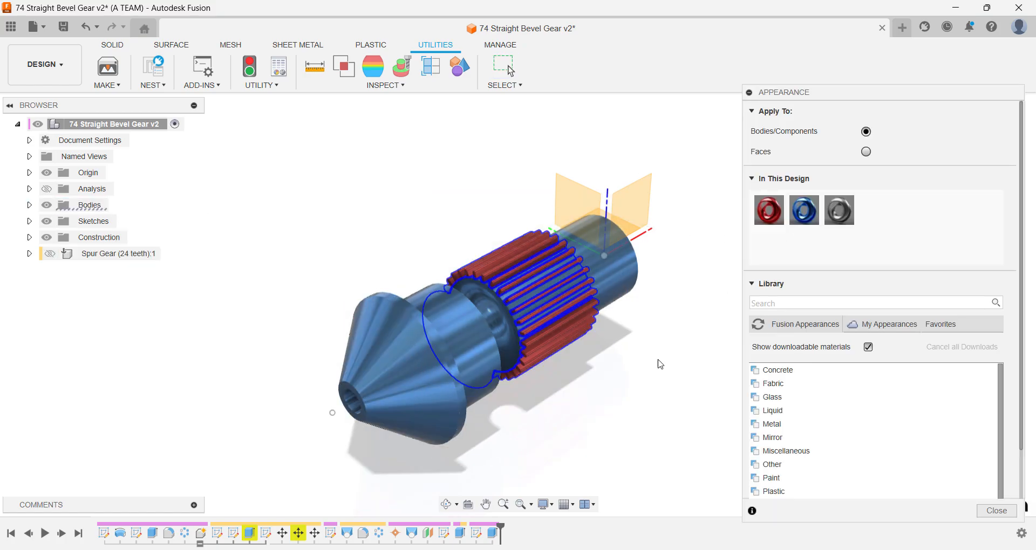
pyautogui.moveTo(797, 219); pyautogui.dragTo(578, 336)
pyautogui.press('Escape')
pyautogui.click(49, 253)
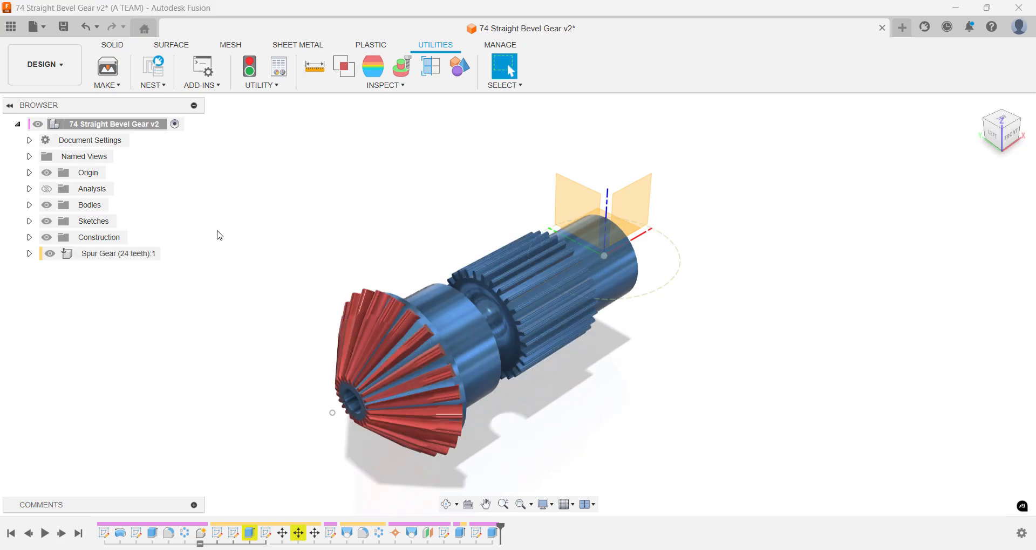
# Hide the bevel teeth and apply the Aluminum - Anodized Glossy (Red) appearance to the conical core.
pyautogui.scroll(2, 214, 301)
pyautogui.click(50, 253)
pyautogui.press('a')
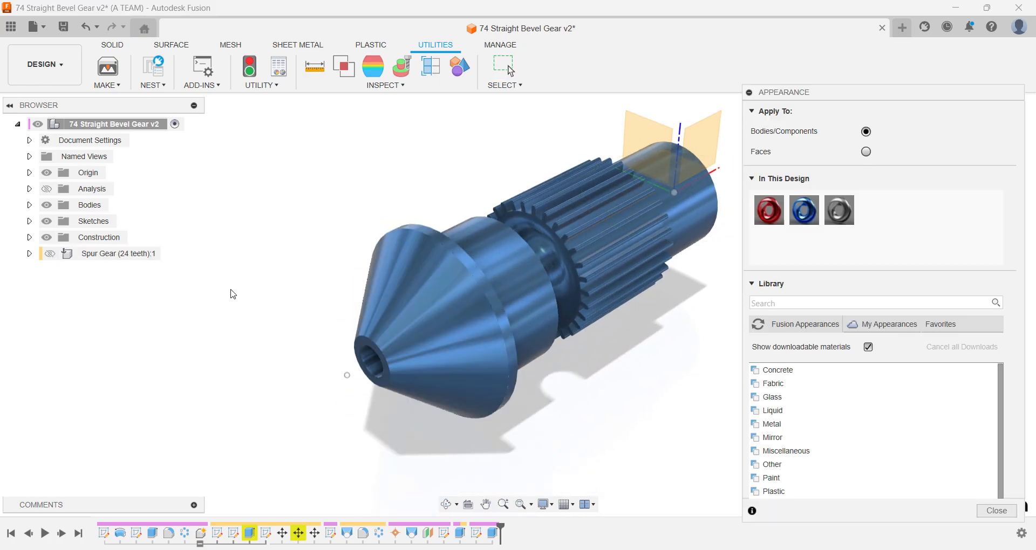
pyautogui.moveTo(769, 210); pyautogui.dragTo(437, 318)
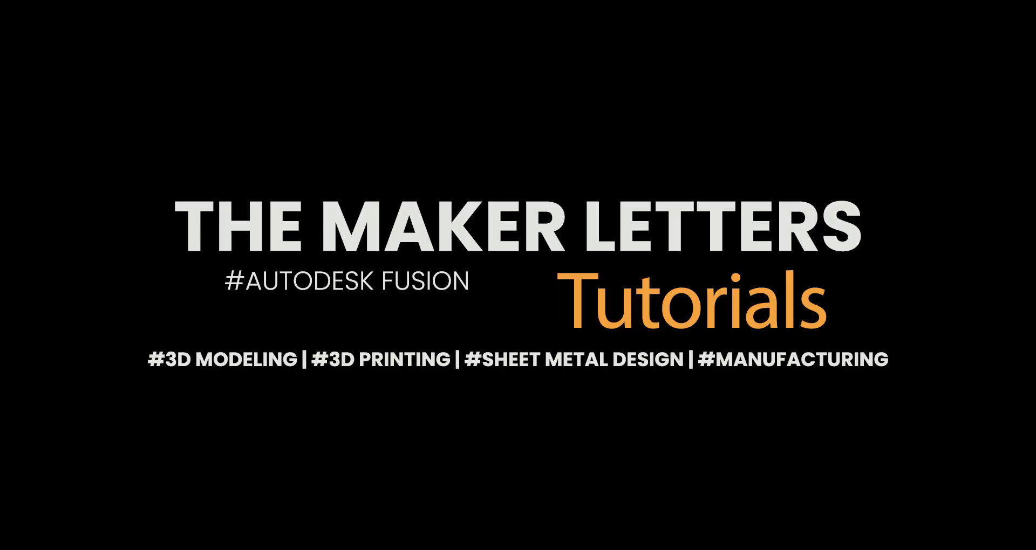